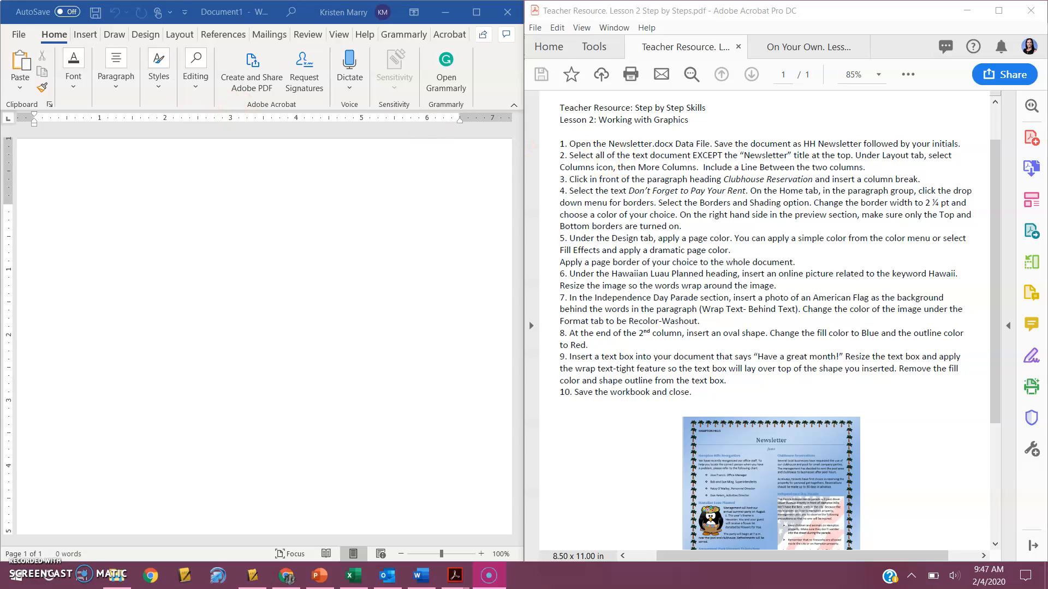
Open the Newsletter document from the Word 2016 folder on the E: drive and snap its window beside the PDF instructions.
{"action": "left_click", "coordinate": [18, 38]}
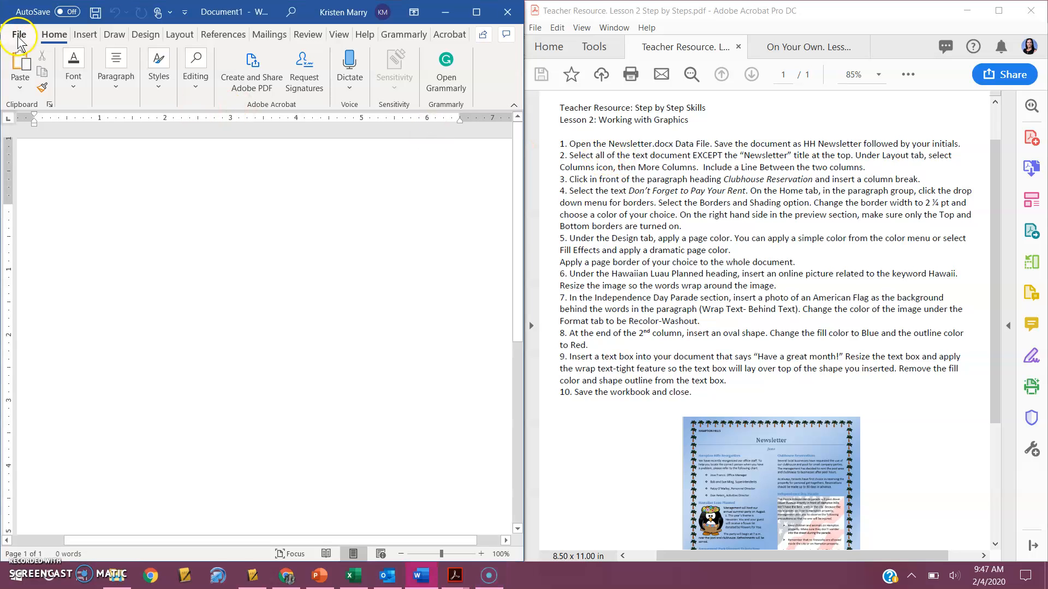
{"action": "left_click", "coordinate": [20, 38]}
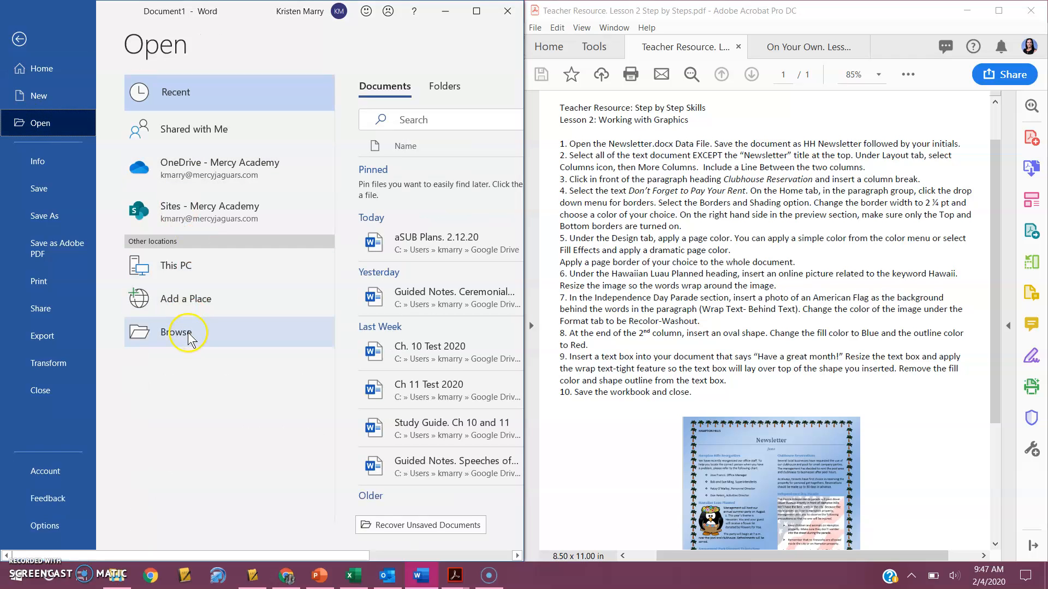
{"action": "left_click", "coordinate": [187, 333]}
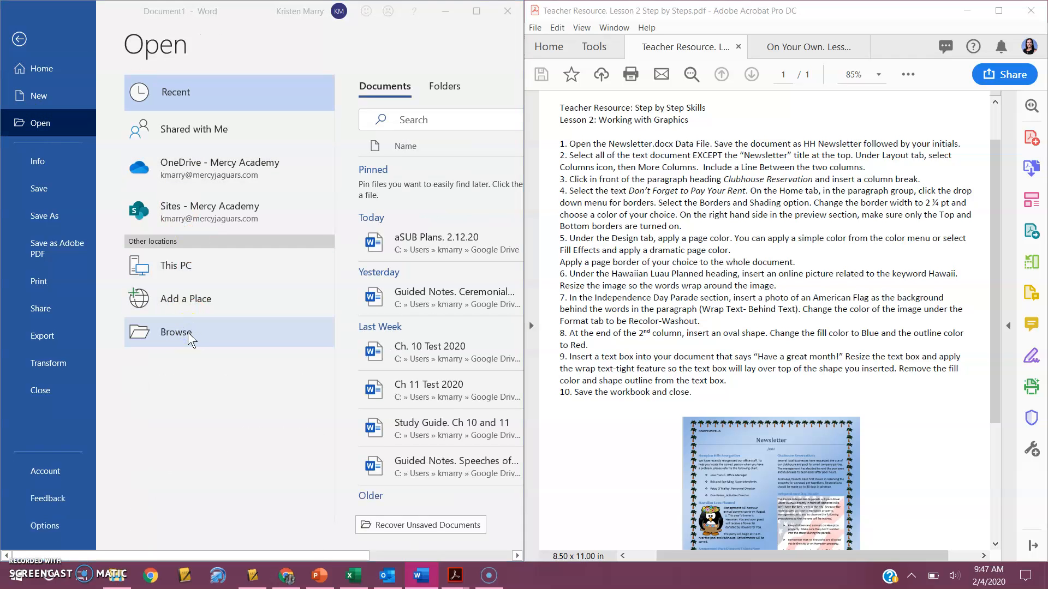
{"action": "left_click", "coordinate": [106, 265]}
{"action": "left_click", "coordinate": [105, 264]}
{"action": "left_click", "coordinate": [68, 229]}
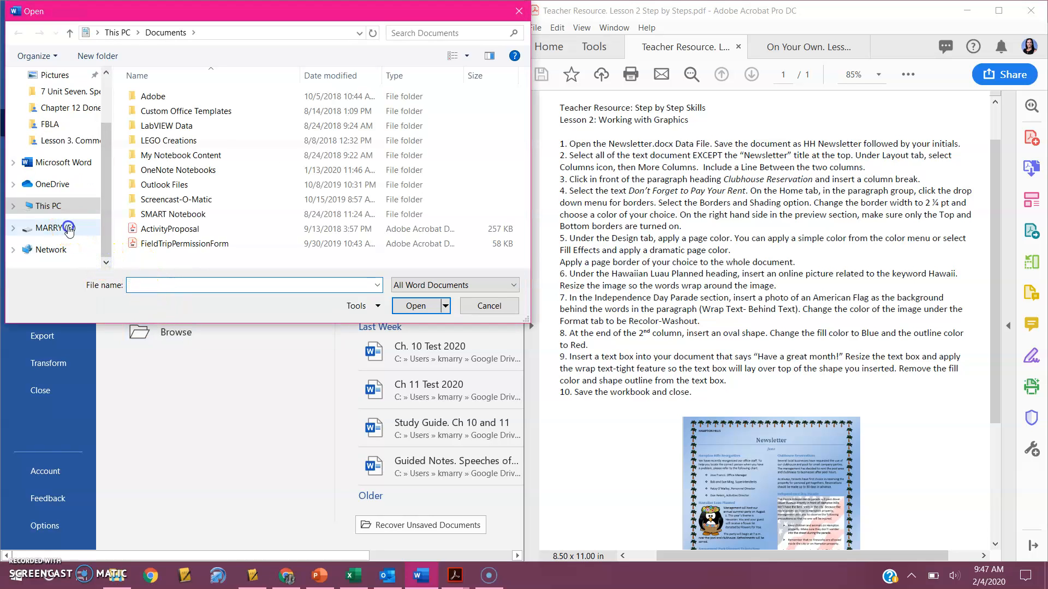
{"action": "left_click", "coordinate": [160, 99]}
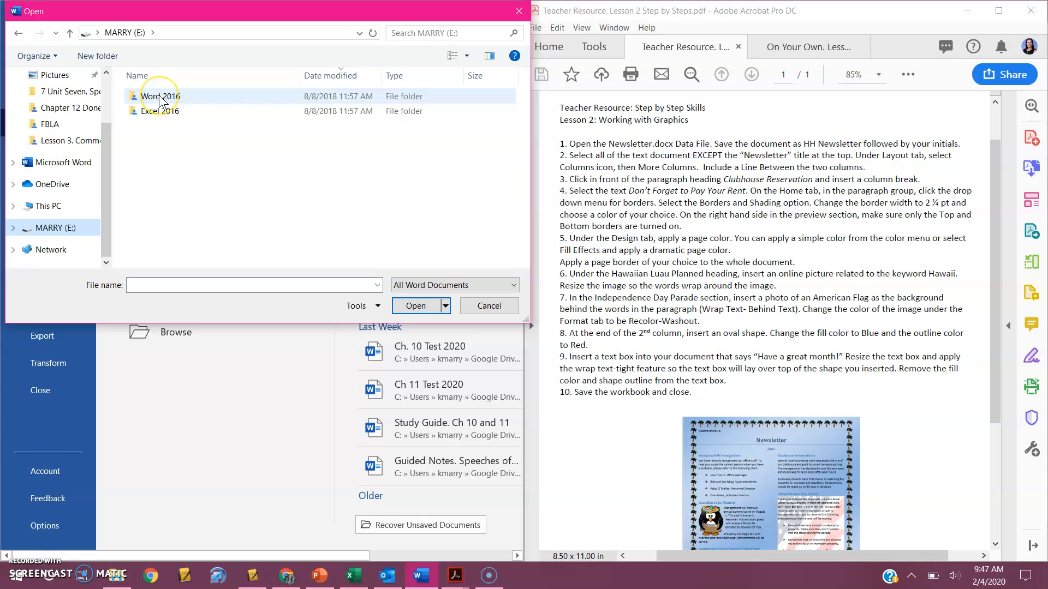
{"action": "double_click", "coordinate": [160, 98]}
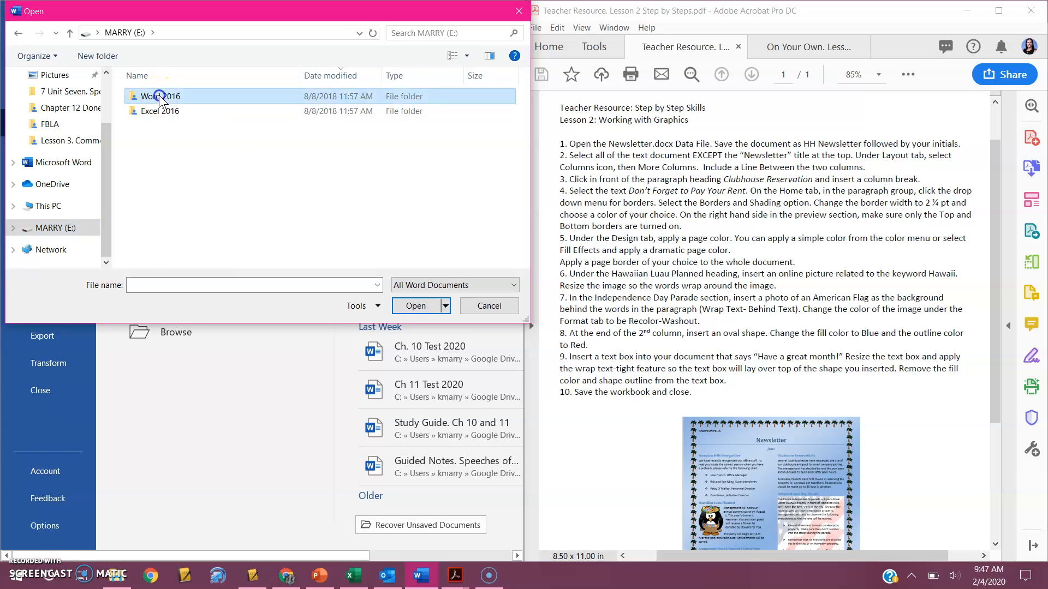
{"action": "left_click", "coordinate": [161, 98]}
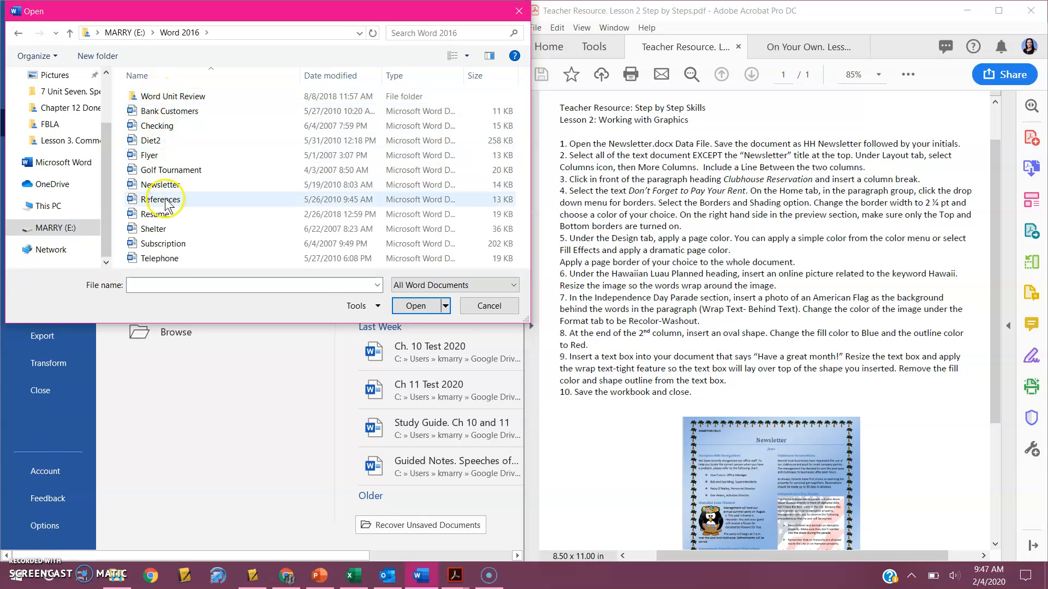
{"action": "left_click", "coordinate": [213, 185]}
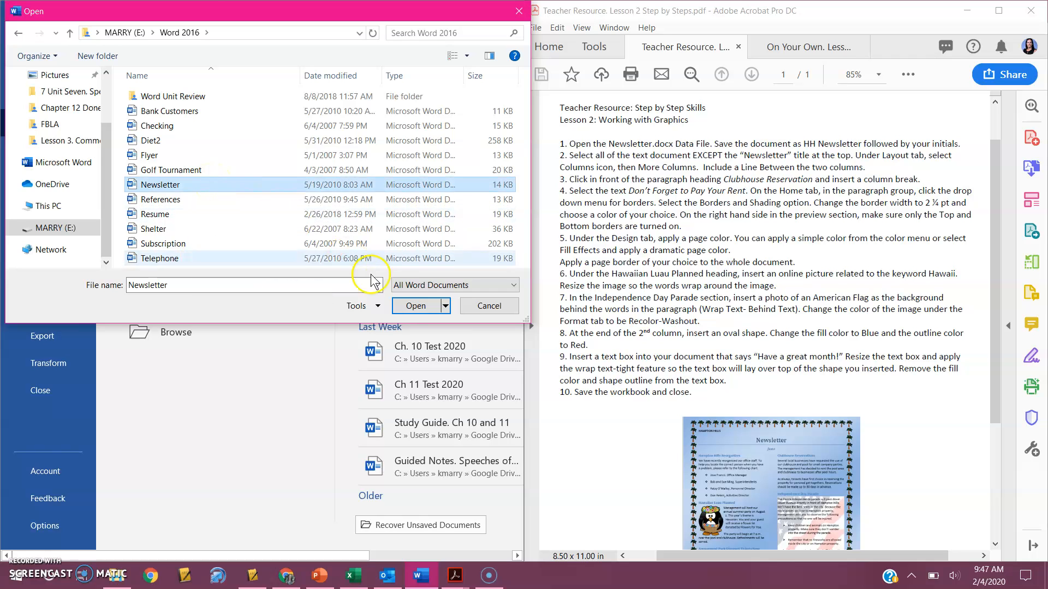
{"action": "left_click", "coordinate": [415, 305]}
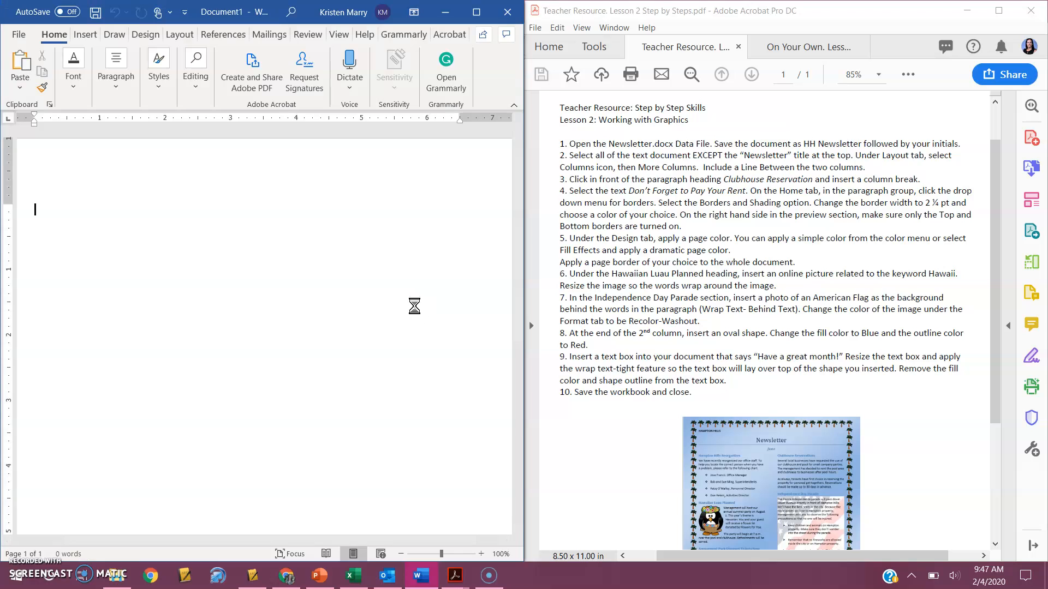
{"action": "key", "text": "super+Right"}
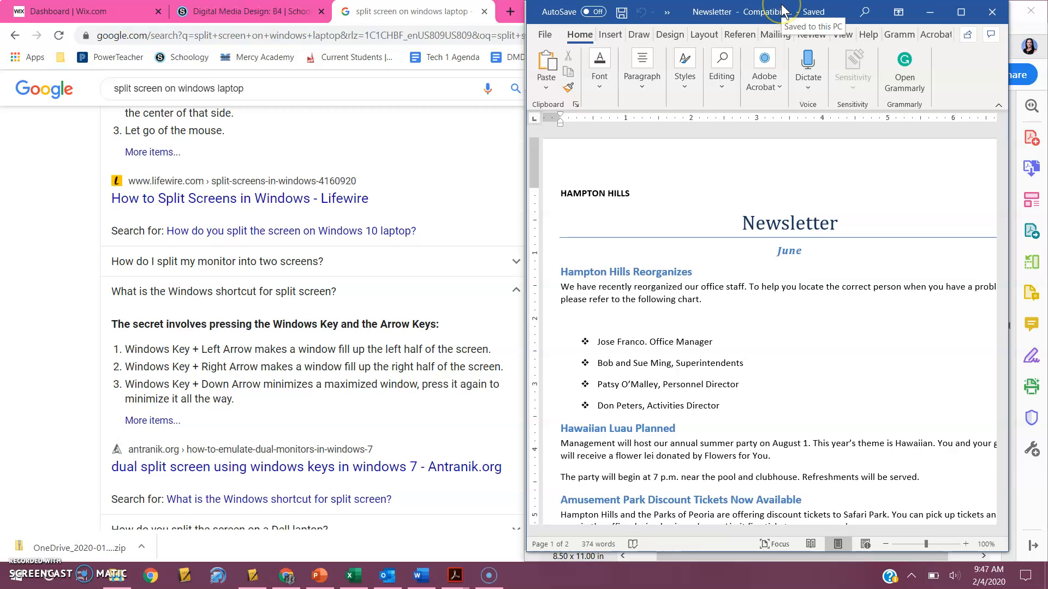
{"action": "key", "text": "super+Left"}
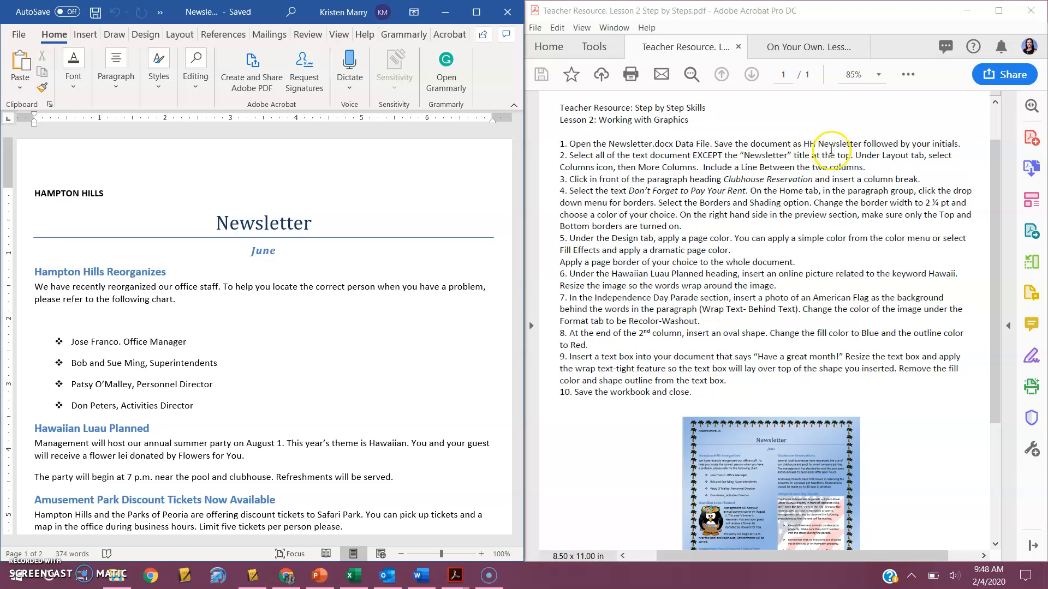
Save the document to the E: drive as Newsletter followed by the author's initials, accepting the upgrade to the newest file format.
{"action": "left_click", "coordinate": [21, 36]}
{"action": "left_click", "coordinate": [50, 215]}
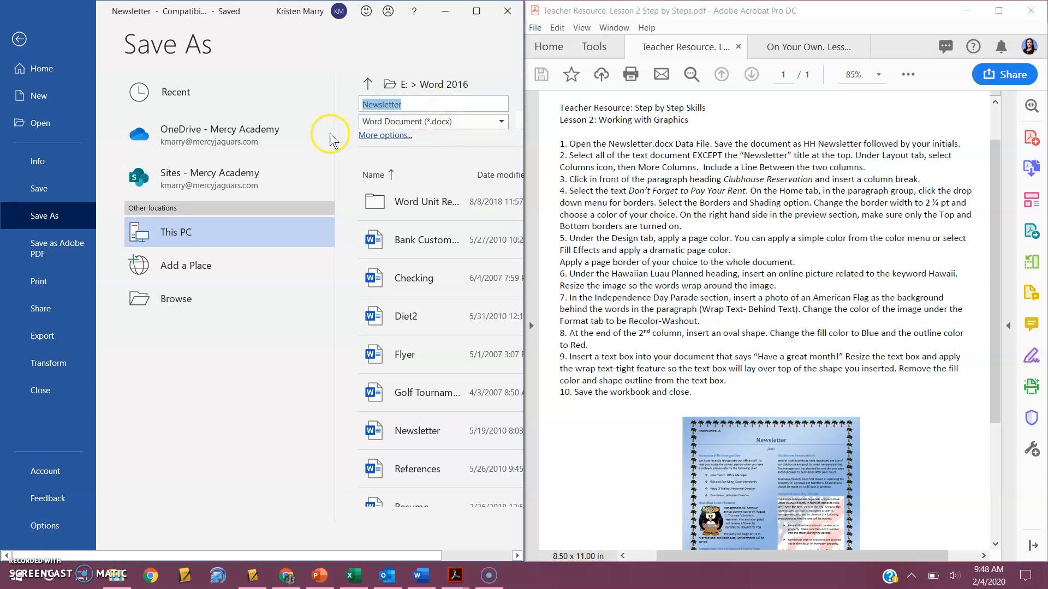
{"action": "left_click", "coordinate": [156, 305]}
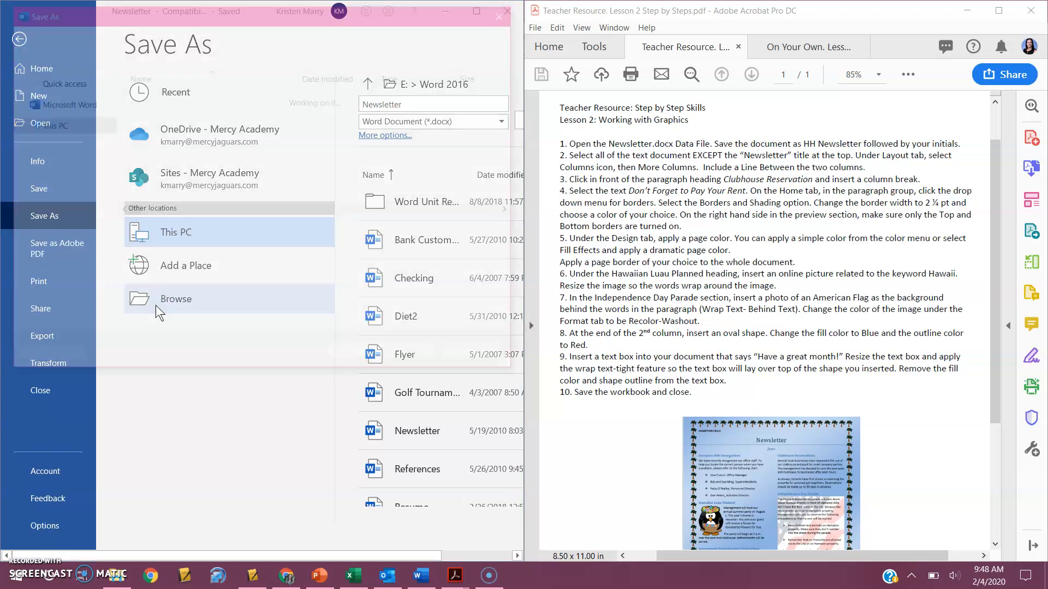
{"action": "left_click", "coordinate": [57, 212]}
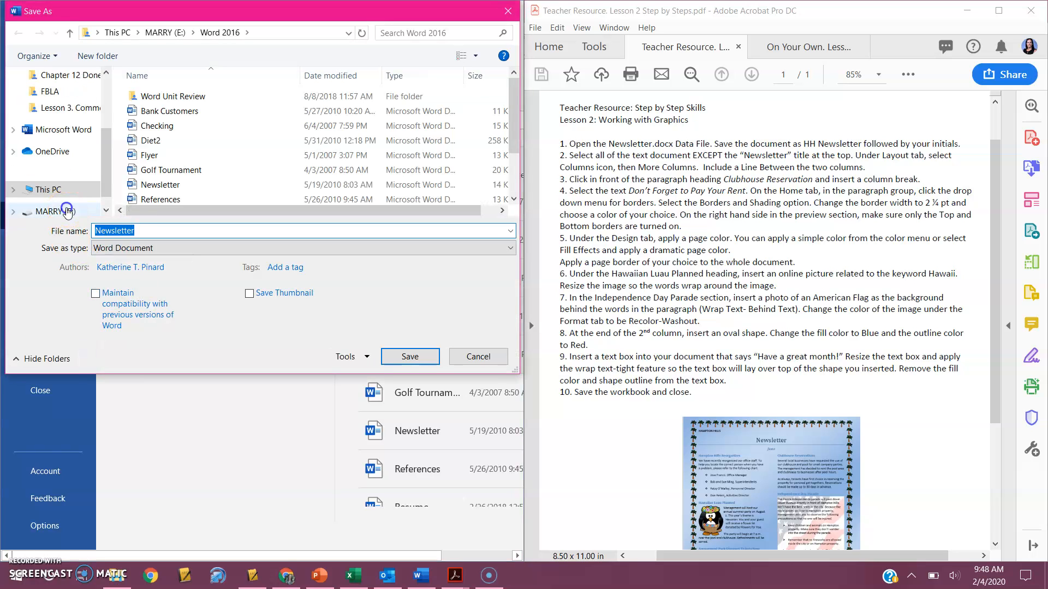
{"action": "left_click", "coordinate": [141, 230]}
{"action": "double_click", "coordinate": [140, 230]}
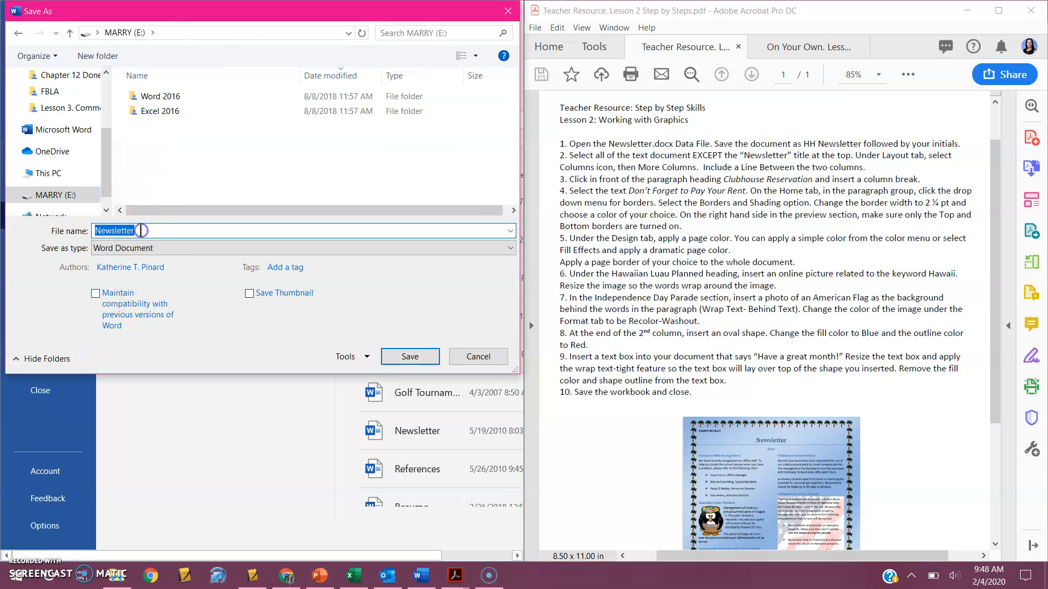
{"action": "left_click", "coordinate": [166, 231]}
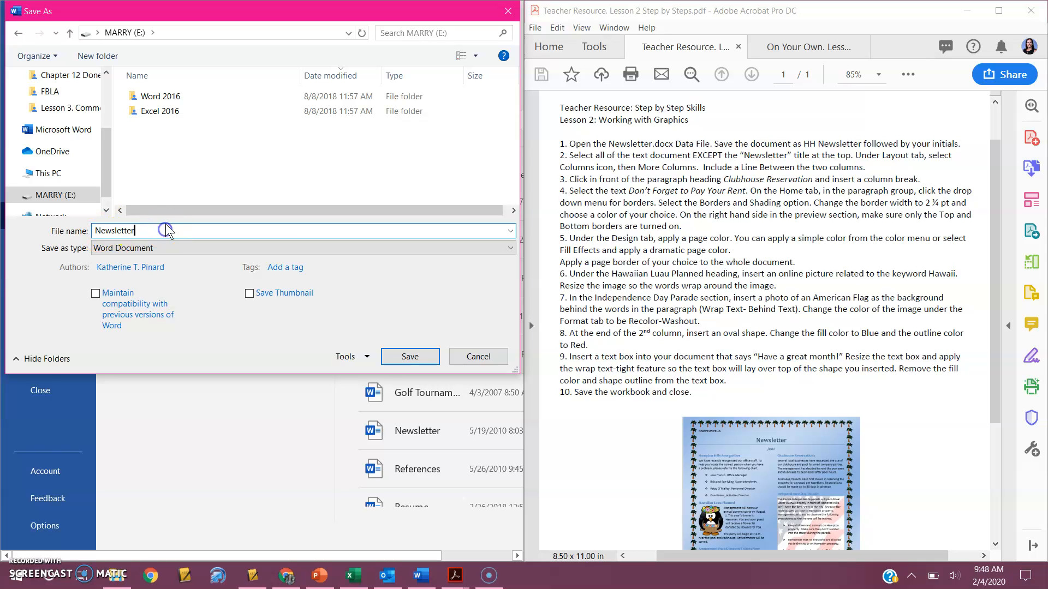
{"action": "type", "text": "KNM"}
{"action": "left_click", "coordinate": [391, 360]}
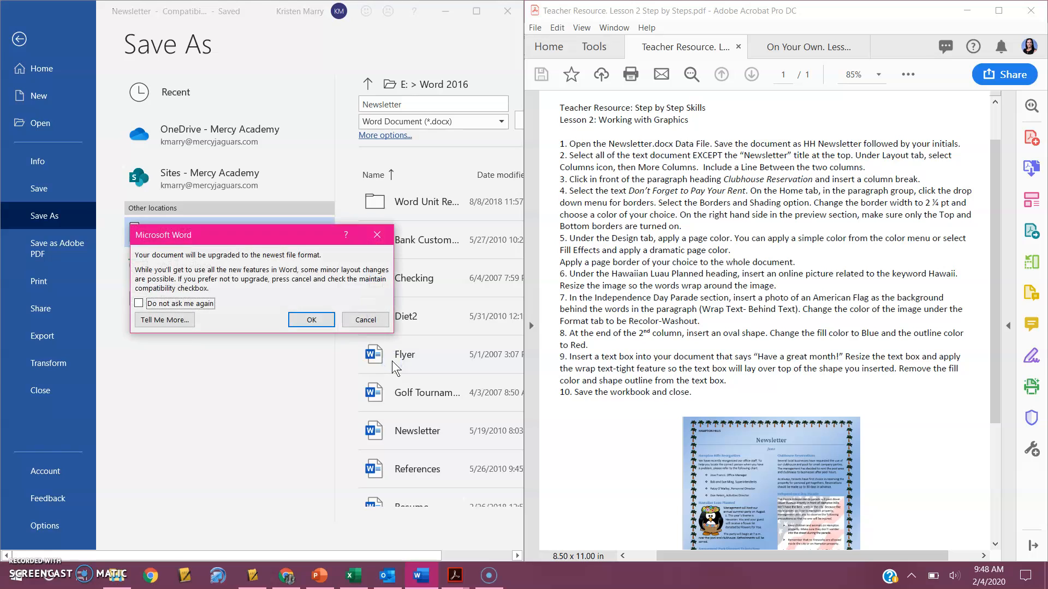
{"action": "left_click", "coordinate": [309, 320]}
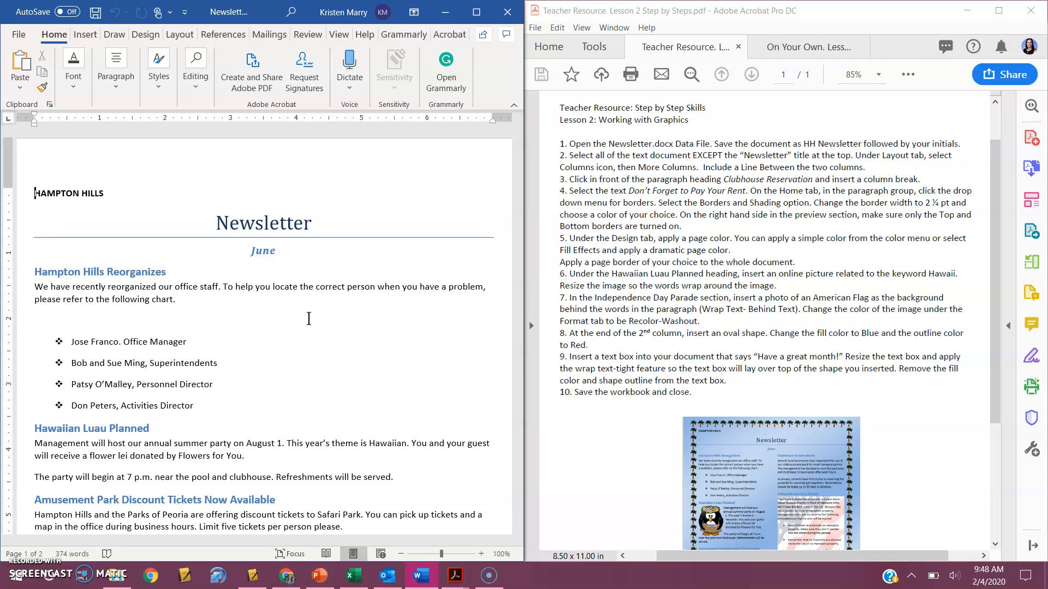
Format all text below the Newsletter title into two equal columns with a line between them.
{"action": "left_click_drag", "start_coordinate": [235, 250], "coordinate": [374, 547]}
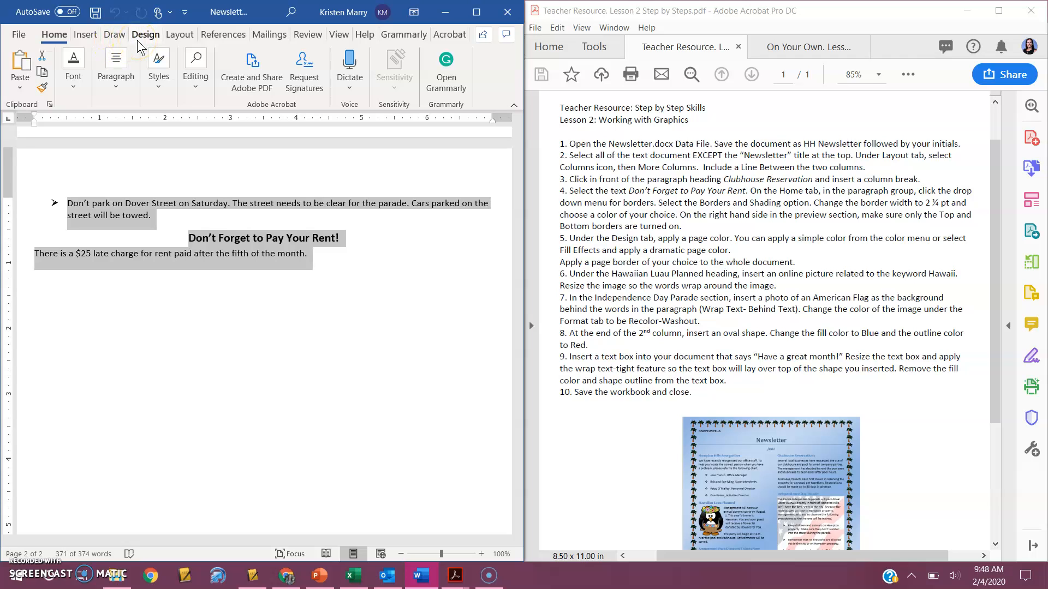
{"action": "left_click", "coordinate": [178, 39]}
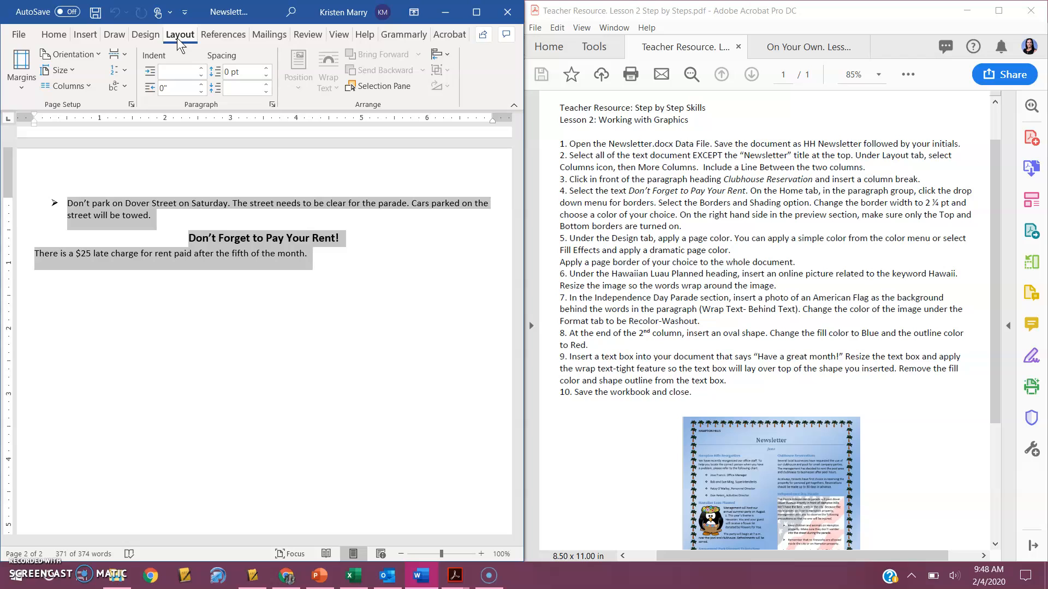
{"action": "left_click", "coordinate": [88, 85]}
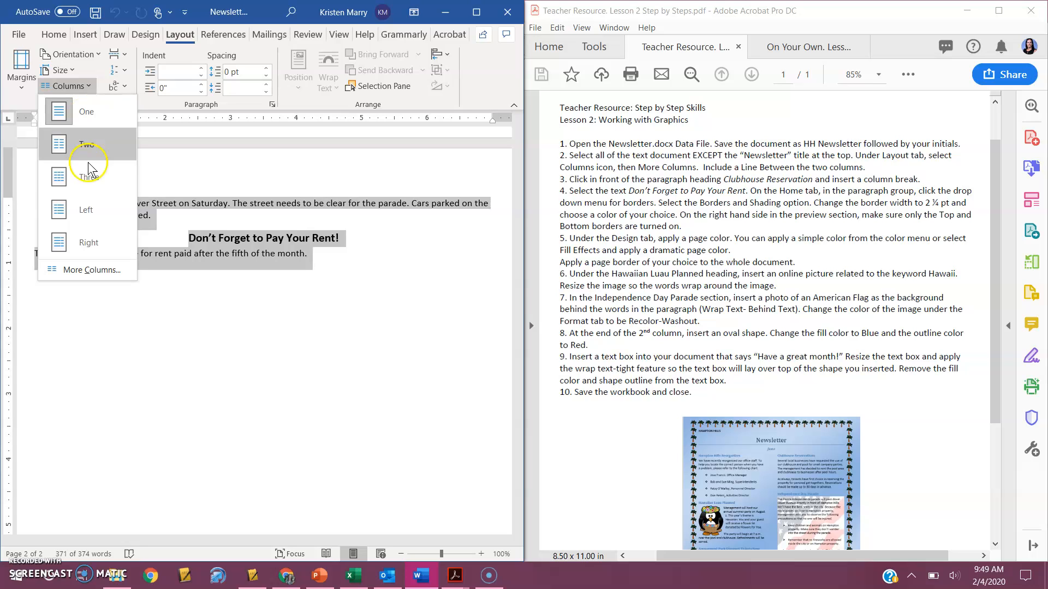
{"action": "left_click", "coordinate": [94, 270]}
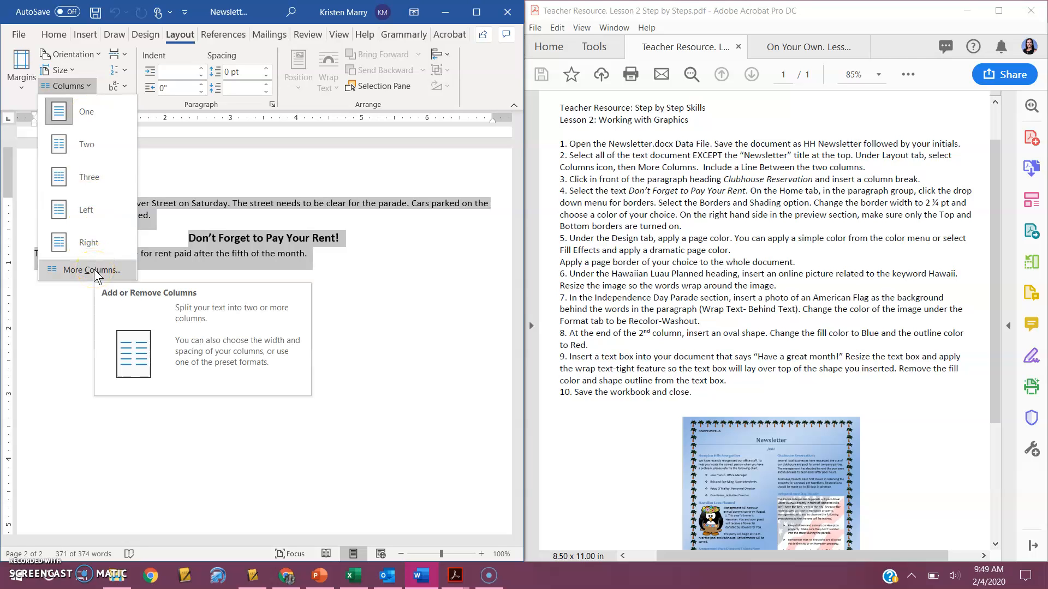
{"action": "left_click", "coordinate": [92, 270]}
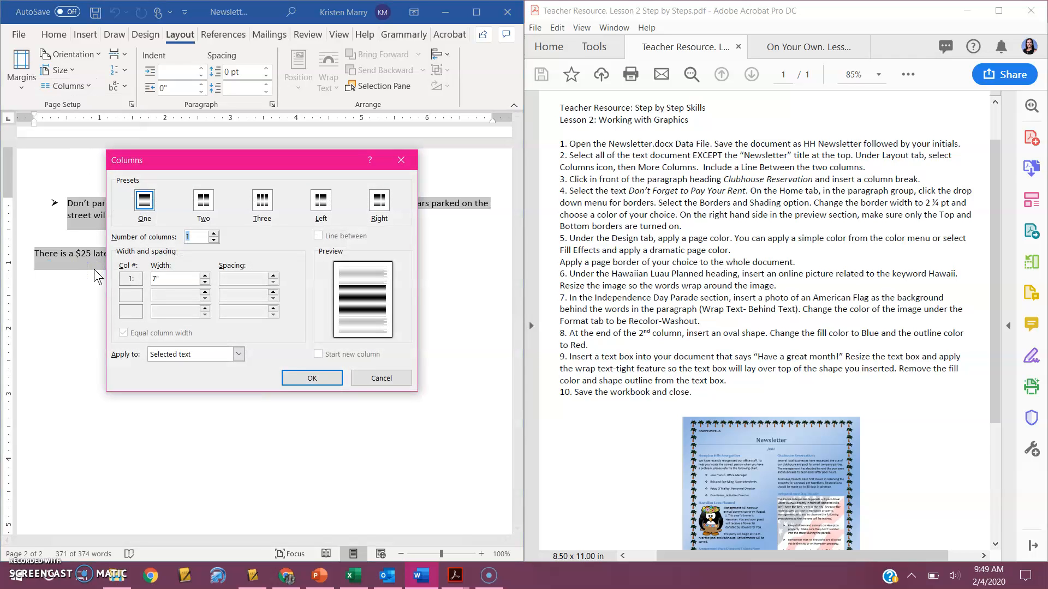
{"action": "left_click", "coordinate": [203, 201]}
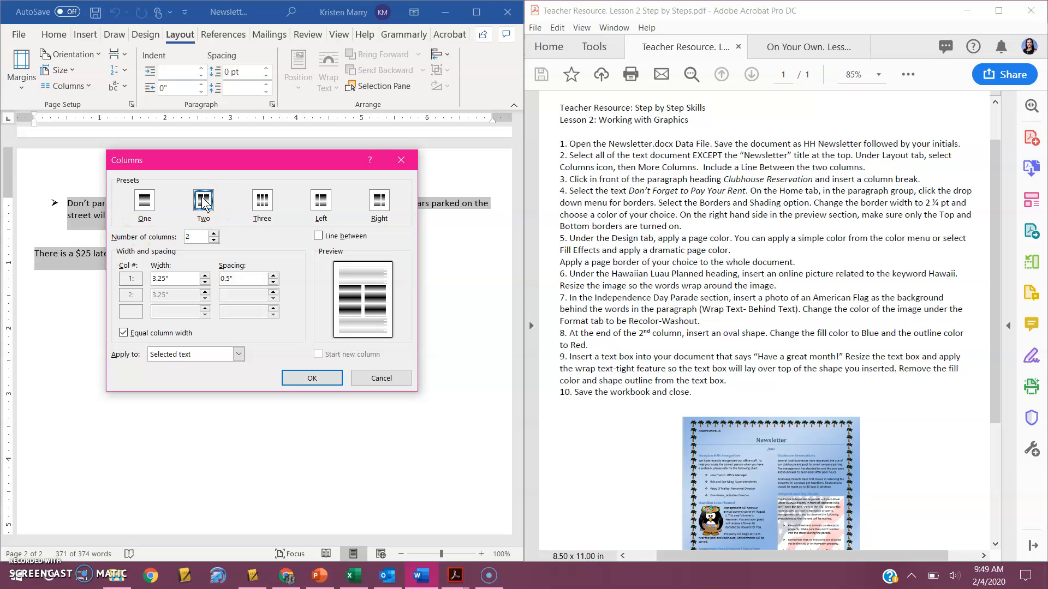
{"action": "left_click", "coordinate": [318, 238]}
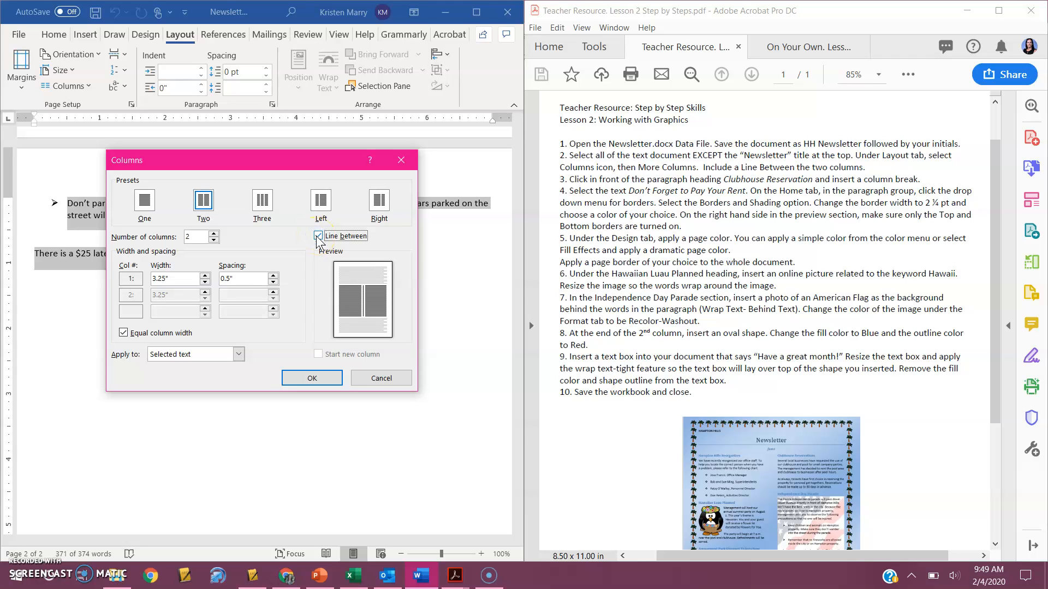
{"action": "left_click", "coordinate": [324, 380]}
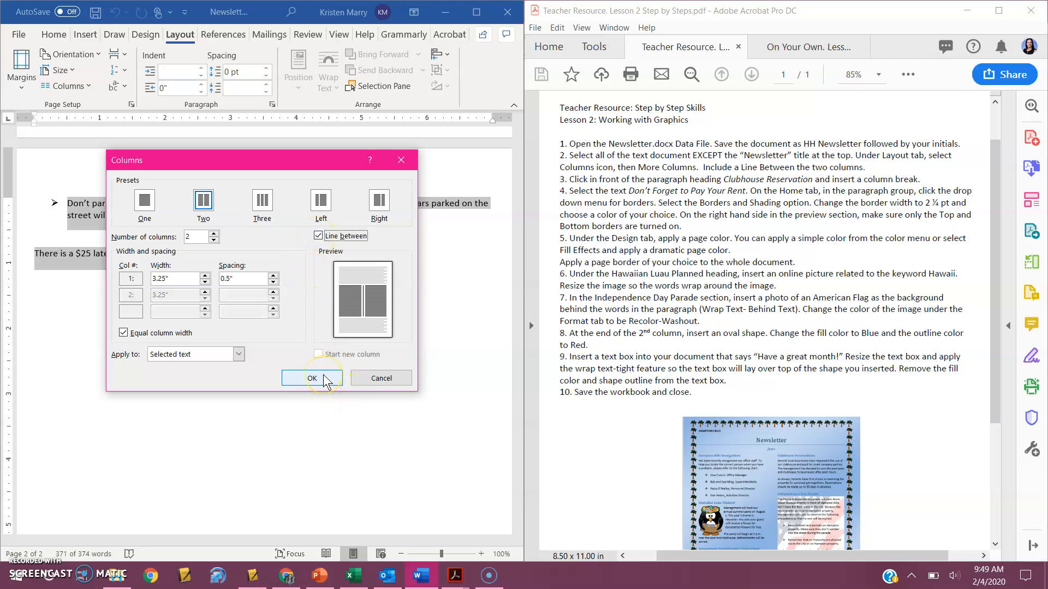
{"action": "scroll", "coordinate": [323, 375], "scroll_direction": "up", "scroll_amount": 8}
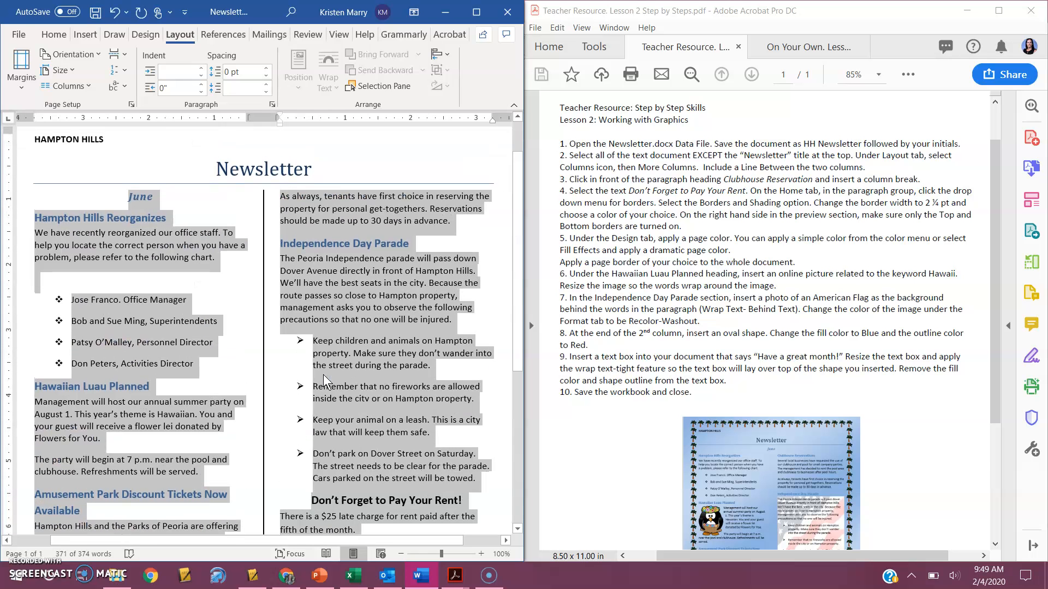
{"action": "left_click", "coordinate": [218, 204]}
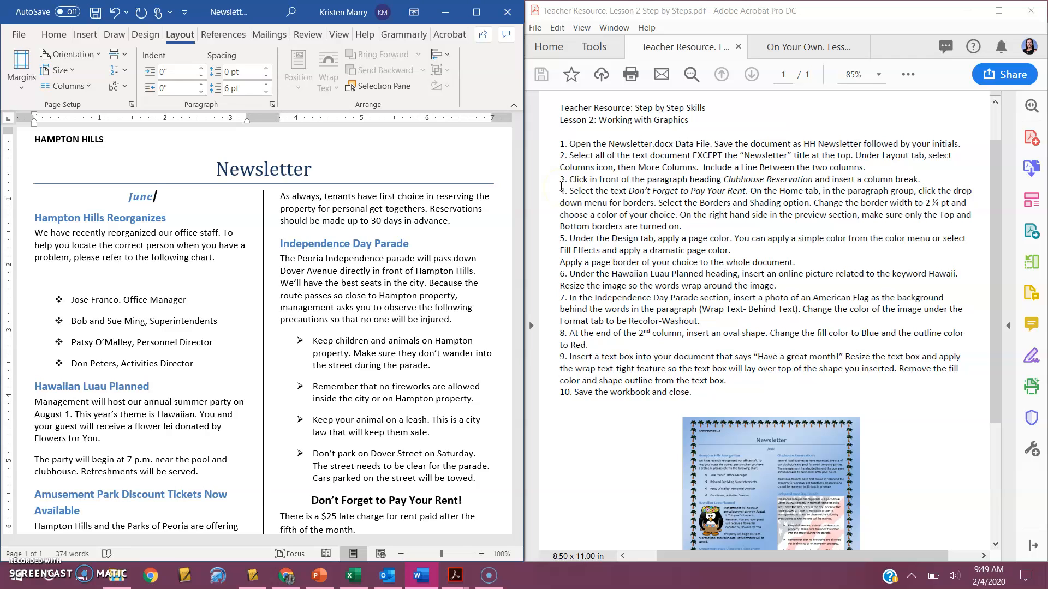
Insert a column break in front of the Clubhouse Reservations heading.
{"action": "left_click", "coordinate": [213, 347]}
{"action": "scroll", "coordinate": [213, 347], "scroll_direction": "down", "scroll_amount": 7}
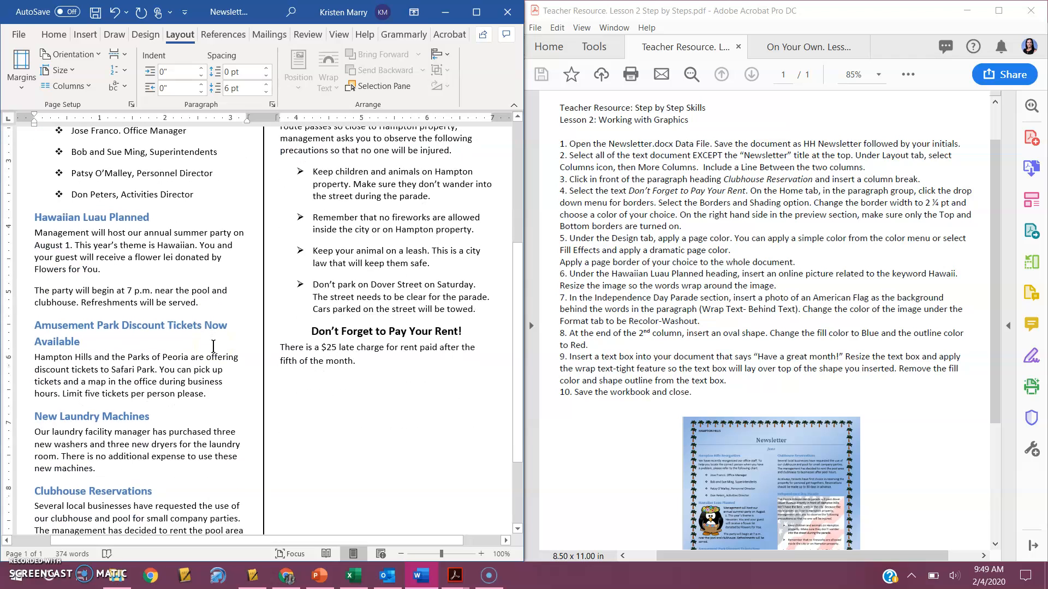
{"action": "left_click", "coordinate": [34, 407]}
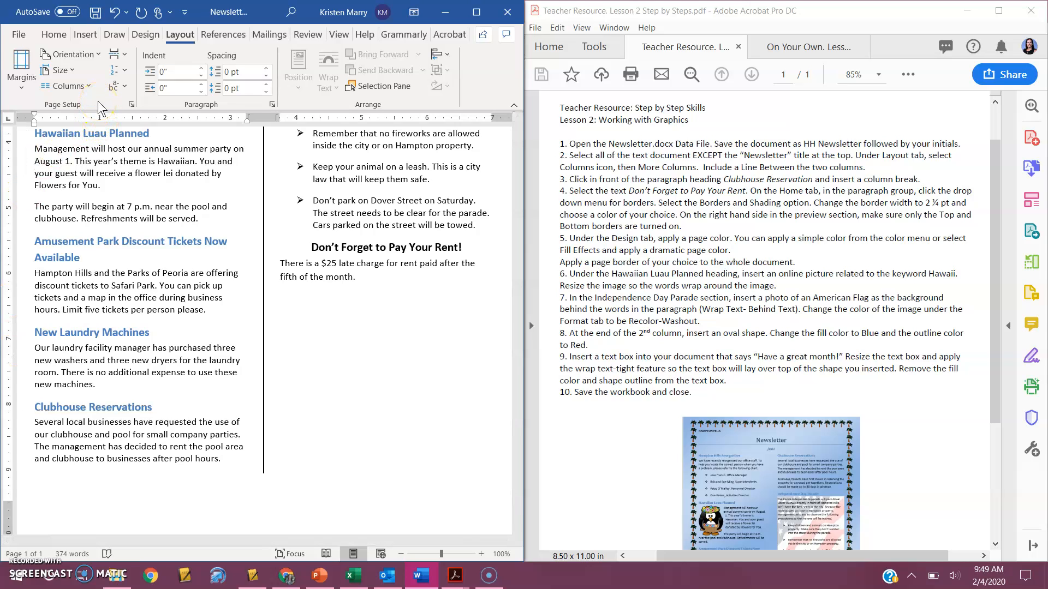
{"action": "left_click", "coordinate": [124, 58]}
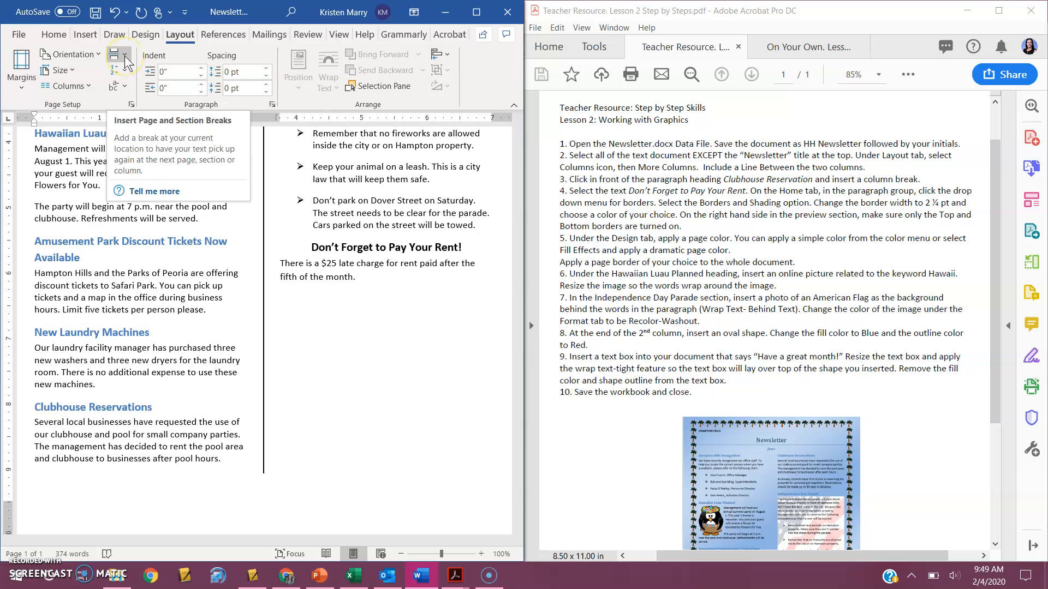
{"action": "left_click", "coordinate": [125, 56]}
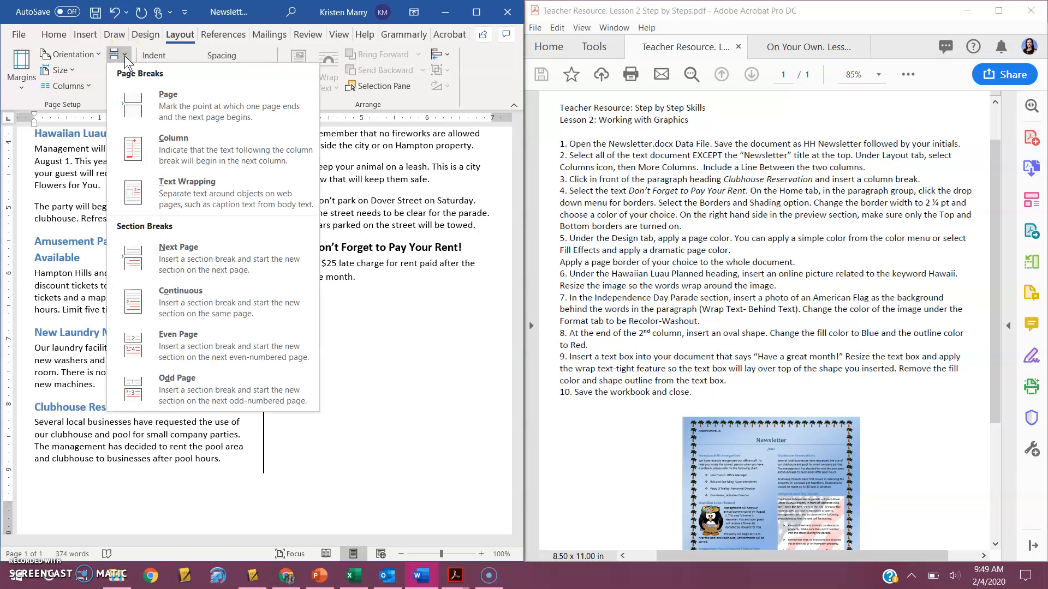
{"action": "left_click", "coordinate": [198, 151]}
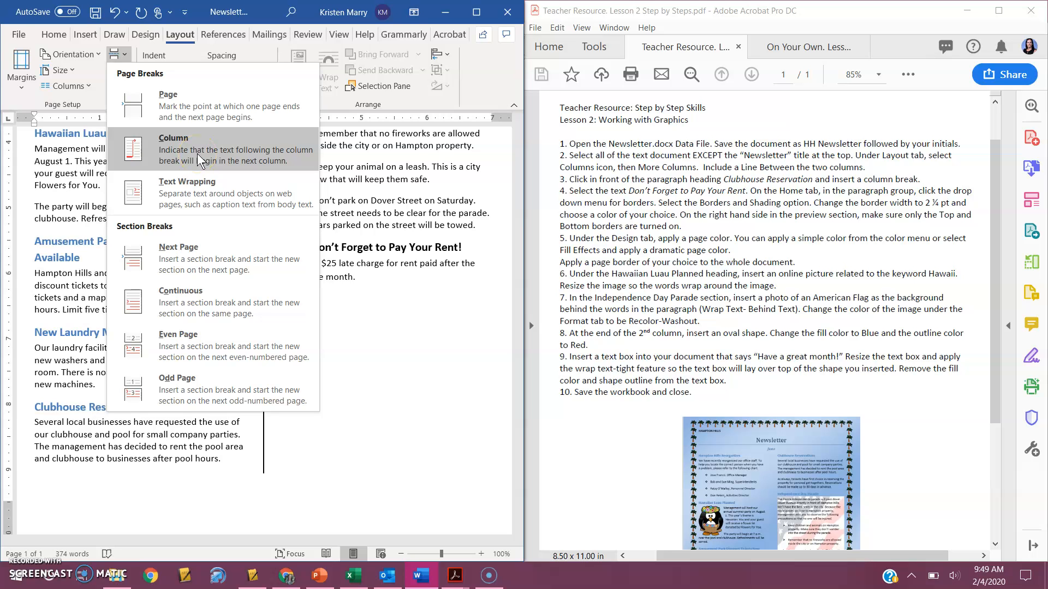
{"action": "left_click", "coordinate": [200, 159]}
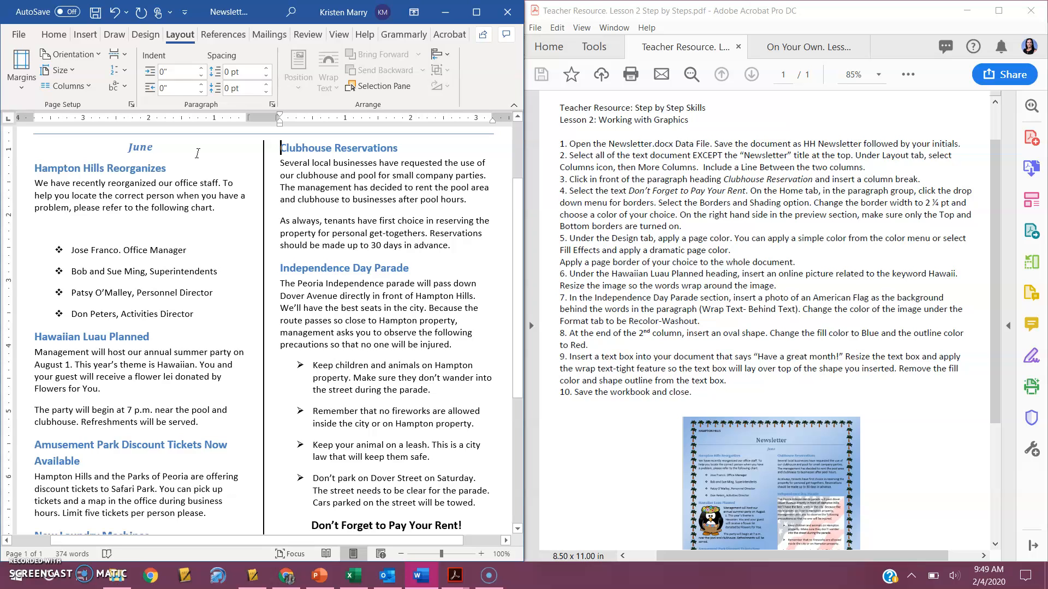
Select the "Don't Forget to Pay Your Rent!" heading and define a blue 2 ¼ pt border line for it in Borders and Shading.
{"action": "scroll", "coordinate": [240, 363], "scroll_direction": "down", "scroll_amount": 5}
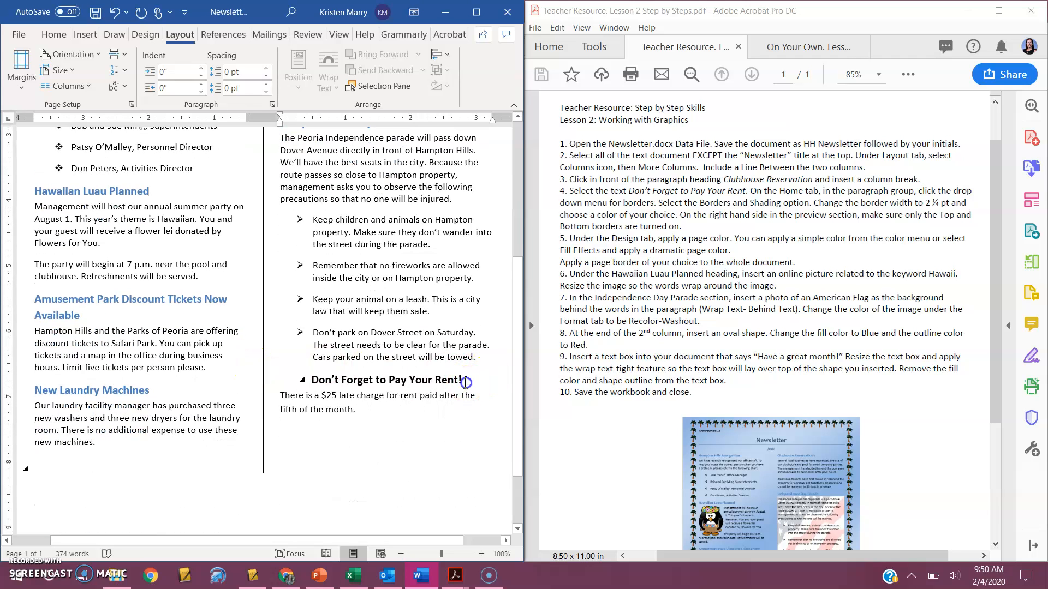
{"action": "left_click_drag", "start_coordinate": [468, 382], "coordinate": [311, 381]}
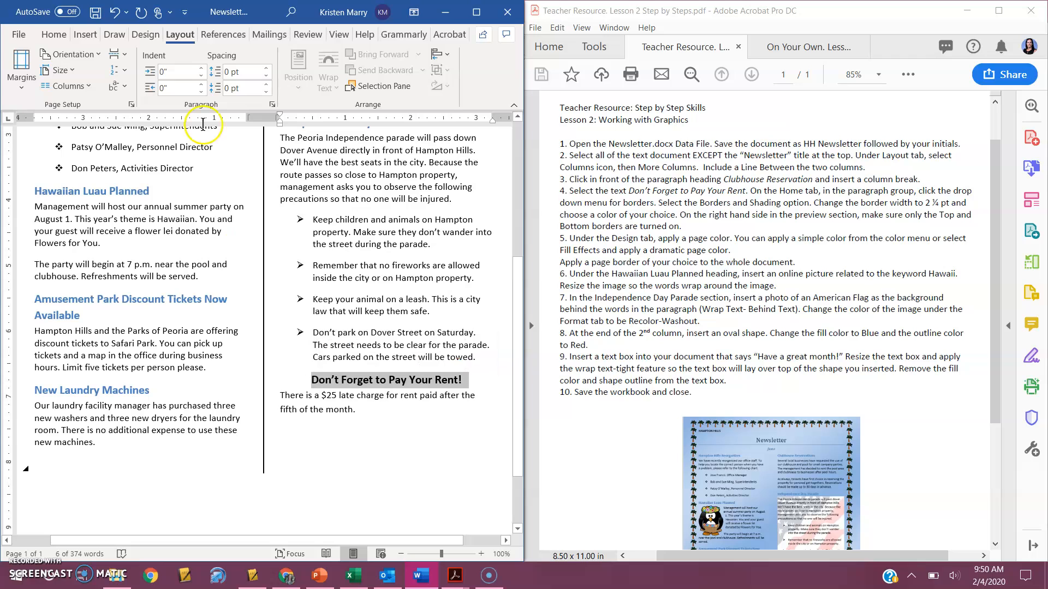
{"action": "left_click", "coordinate": [54, 36]}
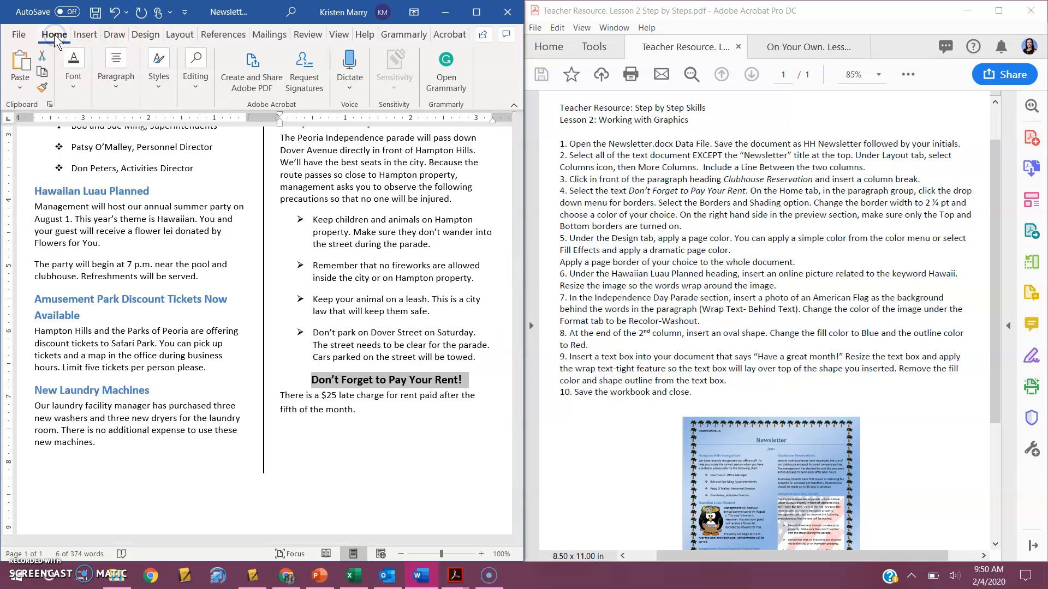
{"action": "left_click", "coordinate": [119, 87]}
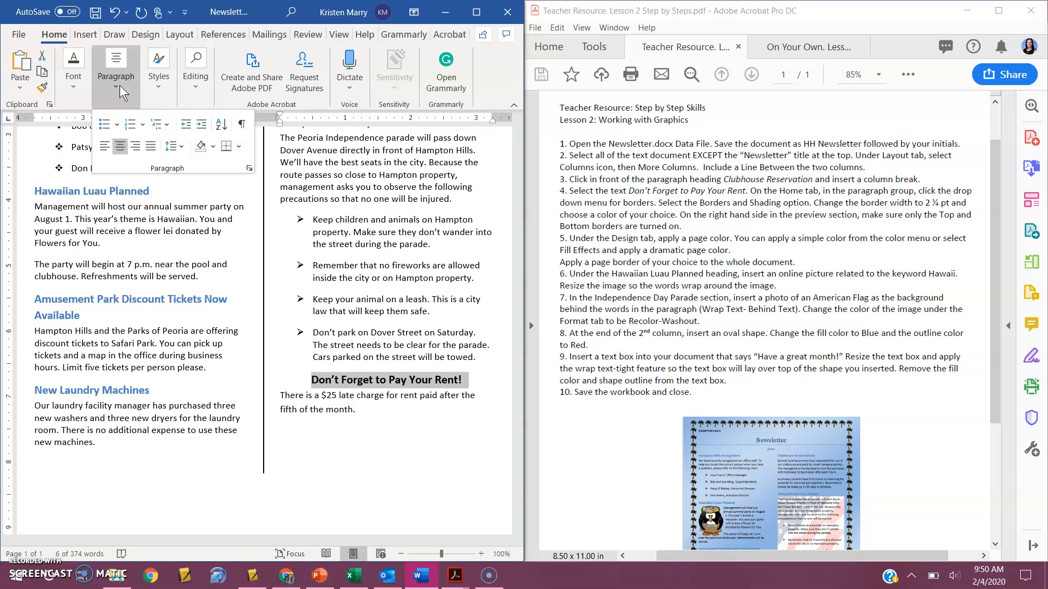
{"action": "left_click", "coordinate": [238, 147]}
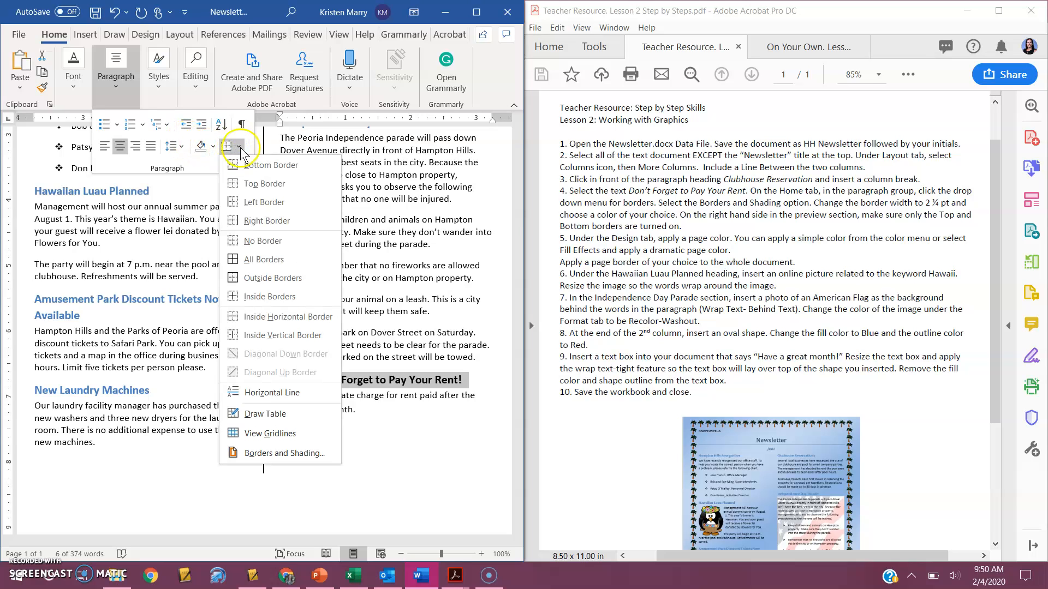
{"action": "left_click", "coordinate": [279, 458]}
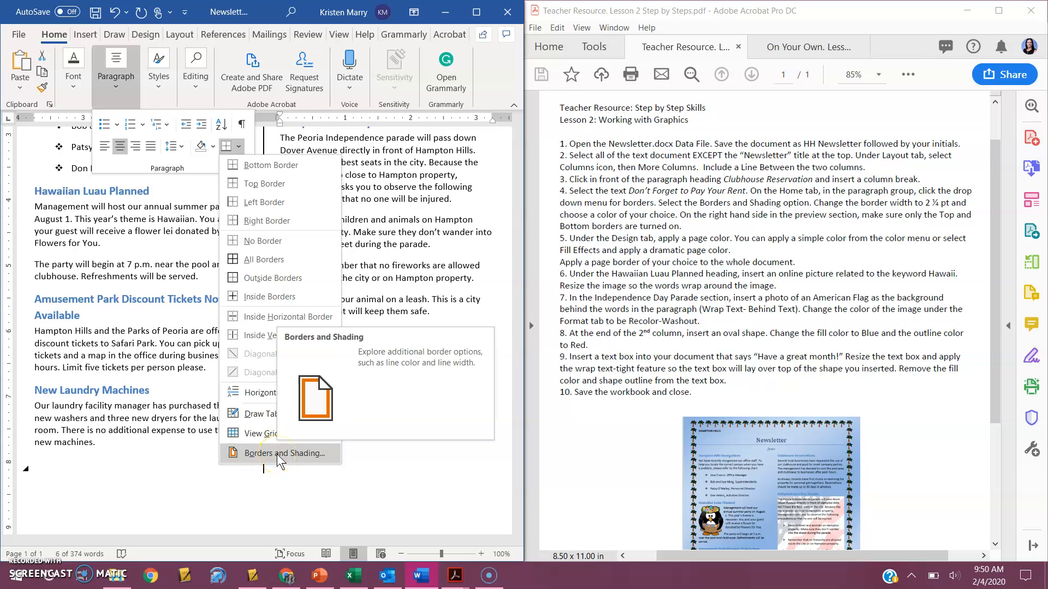
{"action": "left_click", "coordinate": [279, 454]}
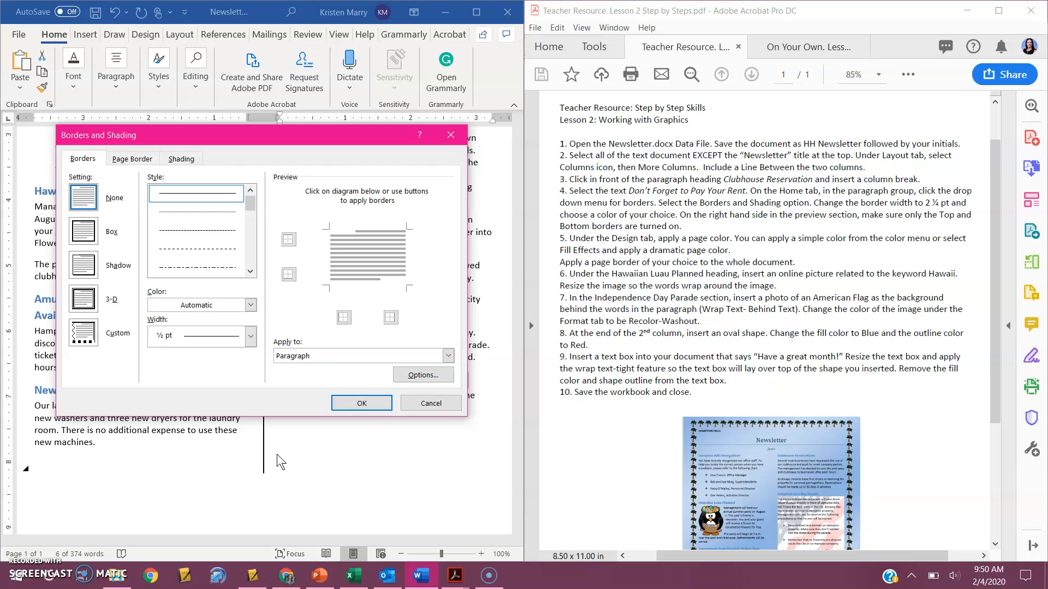
{"action": "left_click", "coordinate": [250, 336]}
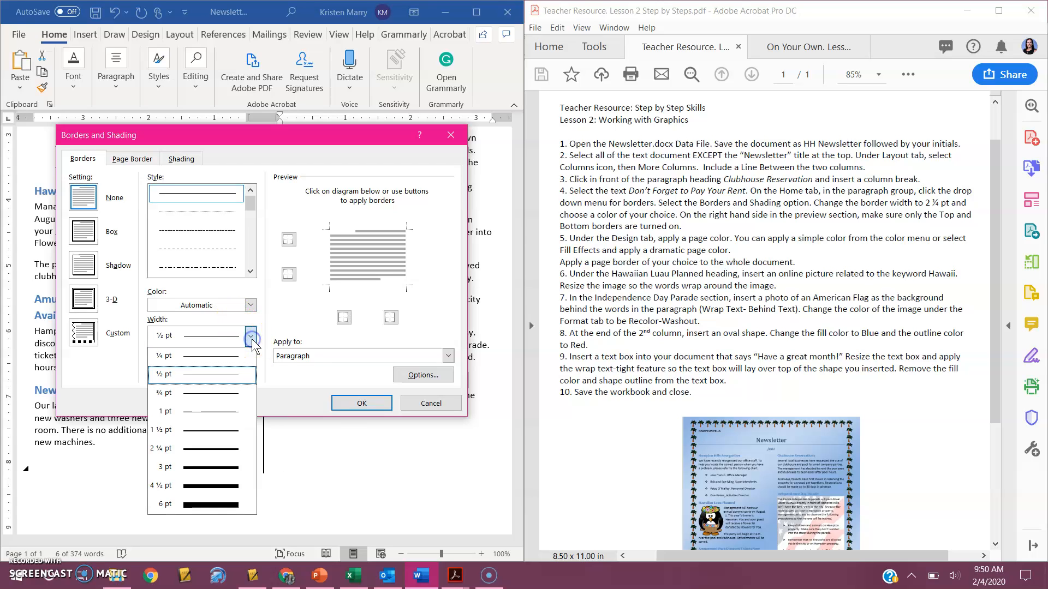
{"action": "left_click", "coordinate": [233, 449]}
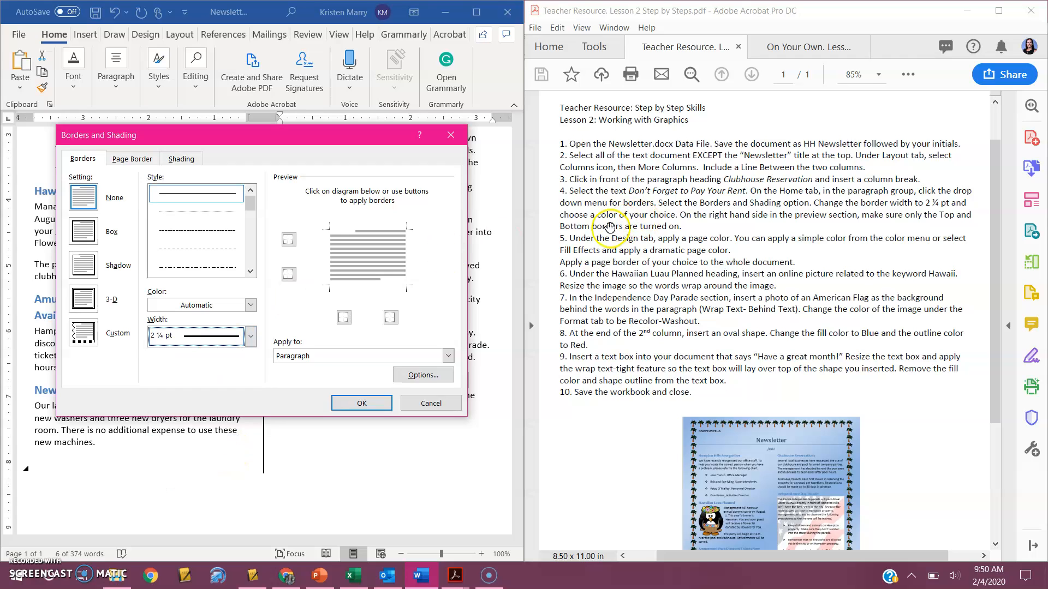
{"action": "left_click", "coordinate": [346, 306]}
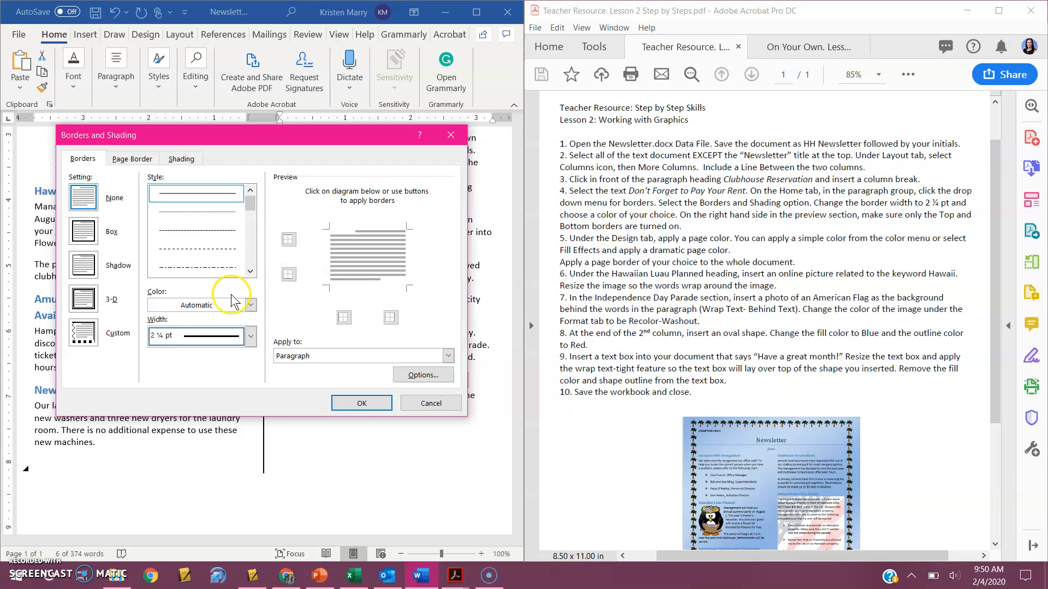
{"action": "left_click", "coordinate": [251, 305]}
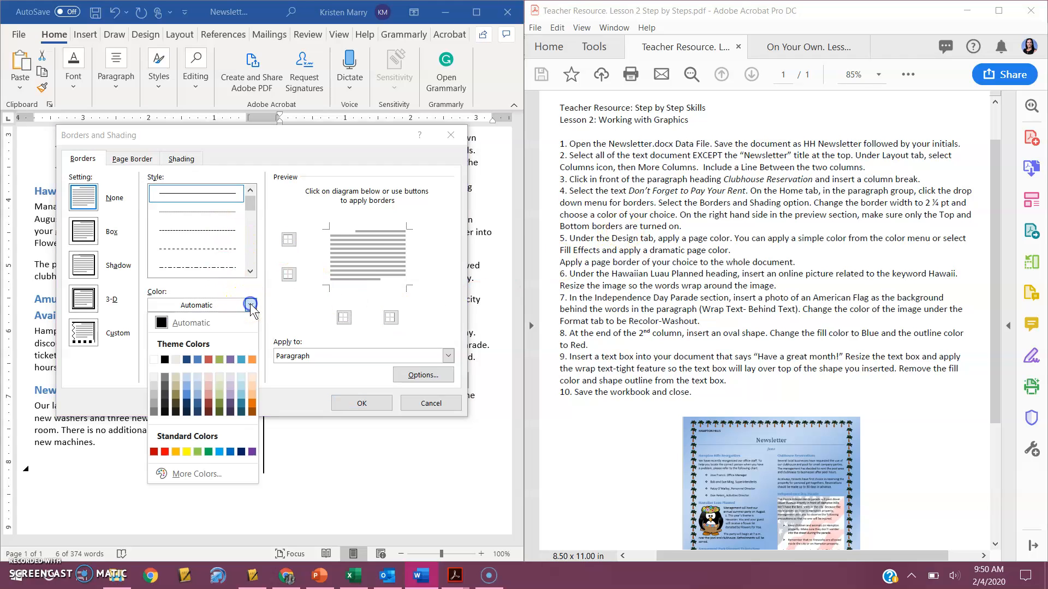
{"action": "left_click", "coordinate": [197, 361]}
{"action": "left_click", "coordinate": [235, 379]}
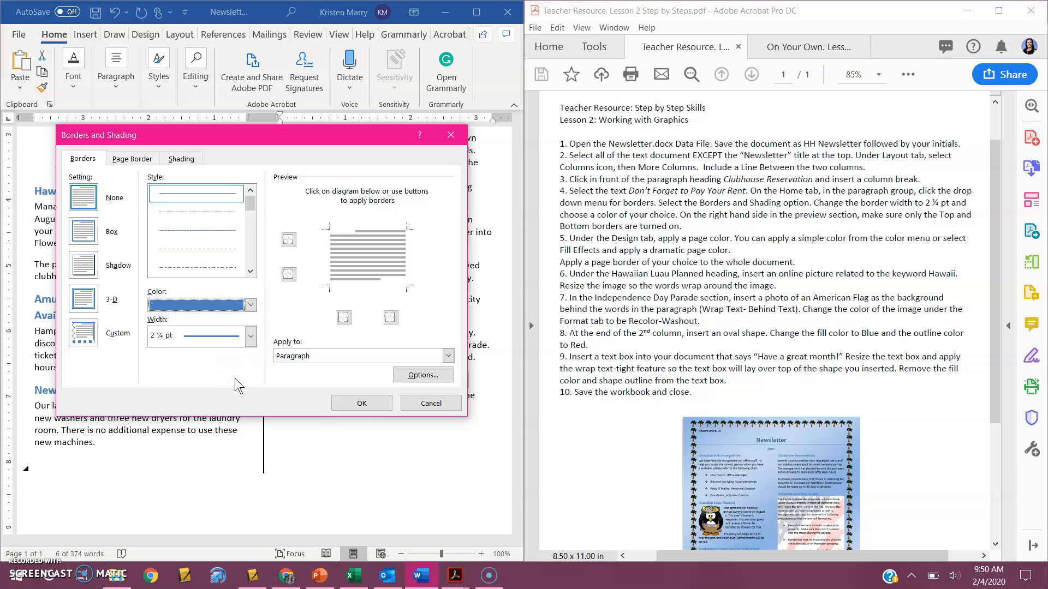
Apply the border line only above and below the "Don't Forget to Pay Your Rent!" heading, as a paragraph border.
{"action": "left_click", "coordinate": [404, 223]}
{"action": "left_click", "coordinate": [288, 240]}
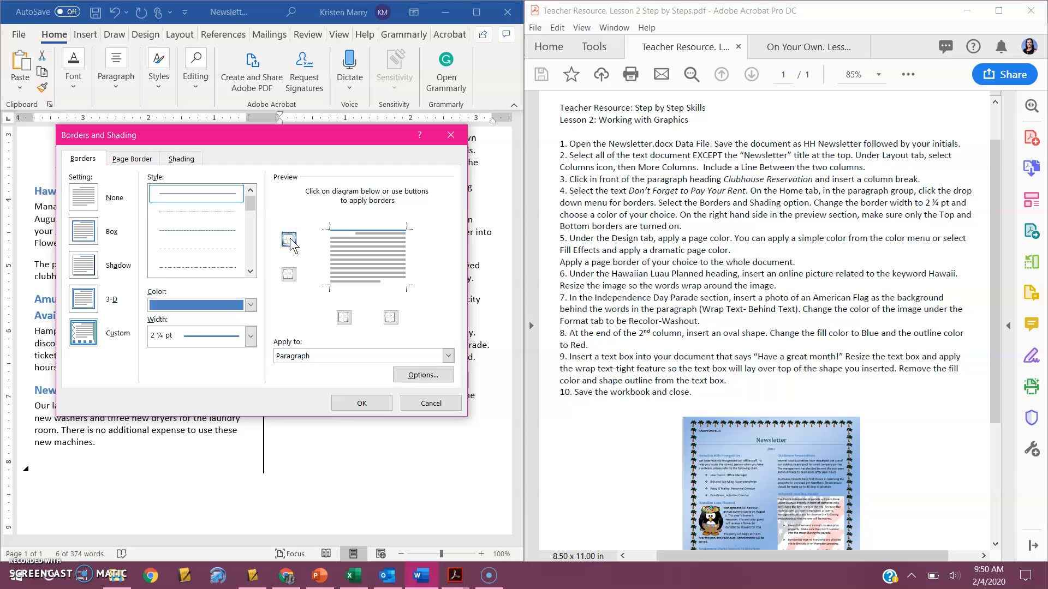
{"action": "left_click", "coordinate": [289, 275]}
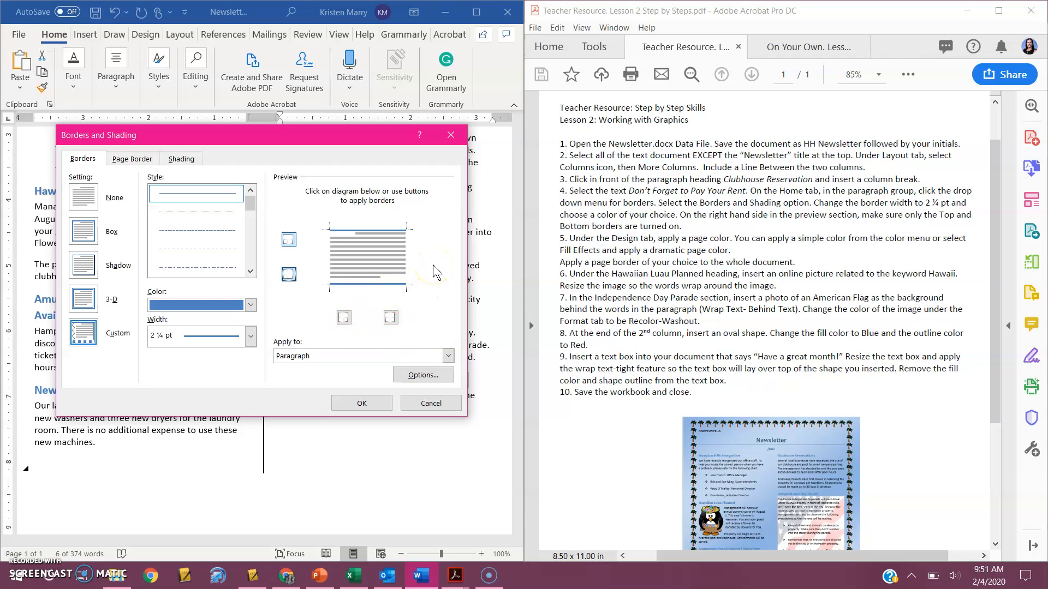
{"action": "left_click", "coordinate": [448, 357]}
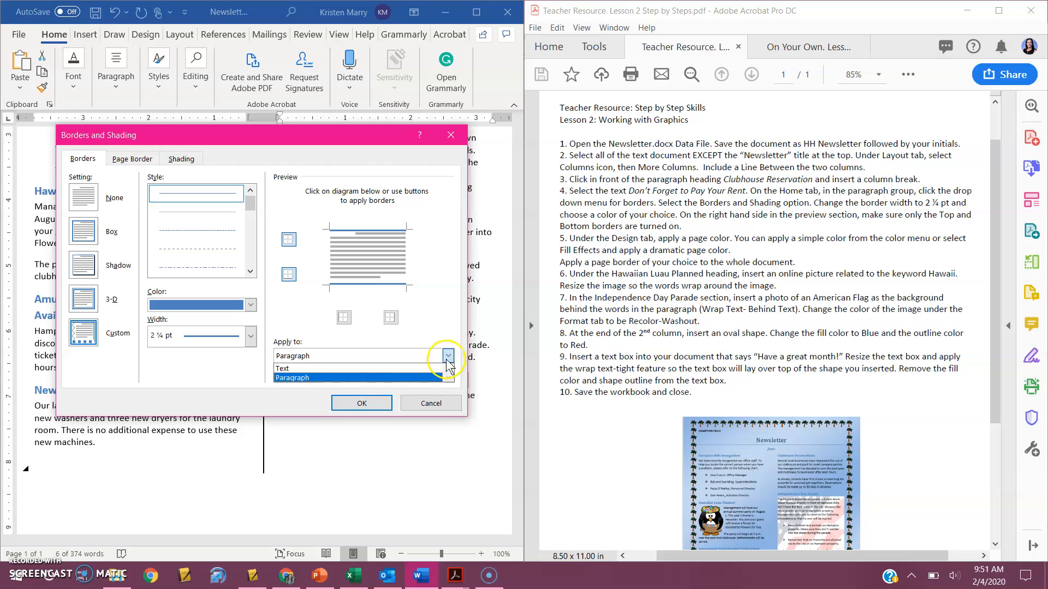
{"action": "left_click", "coordinate": [441, 369]}
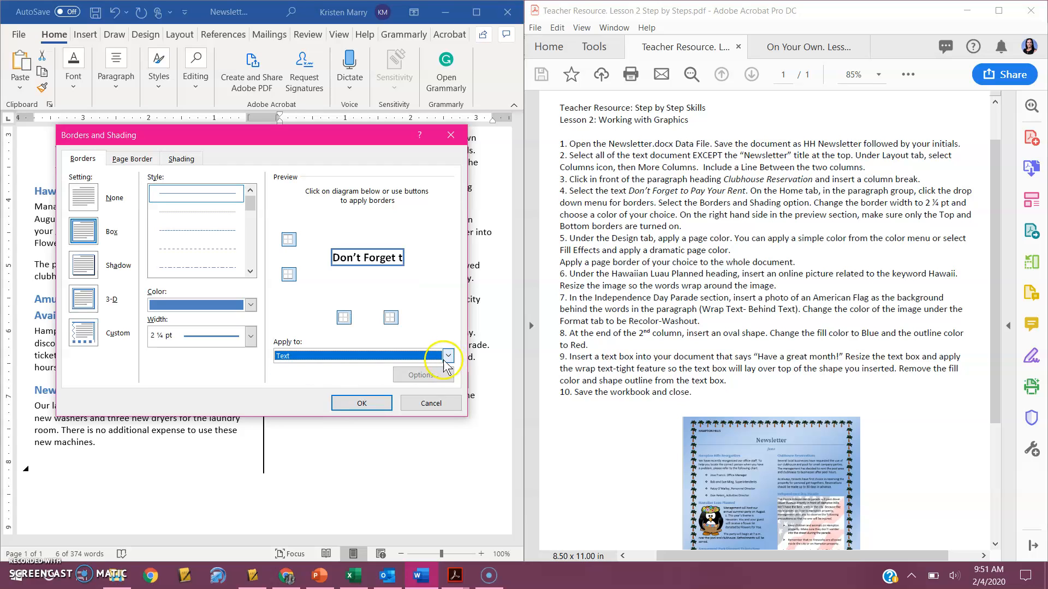
{"action": "left_click", "coordinate": [447, 355]}
{"action": "left_click", "coordinate": [435, 377]}
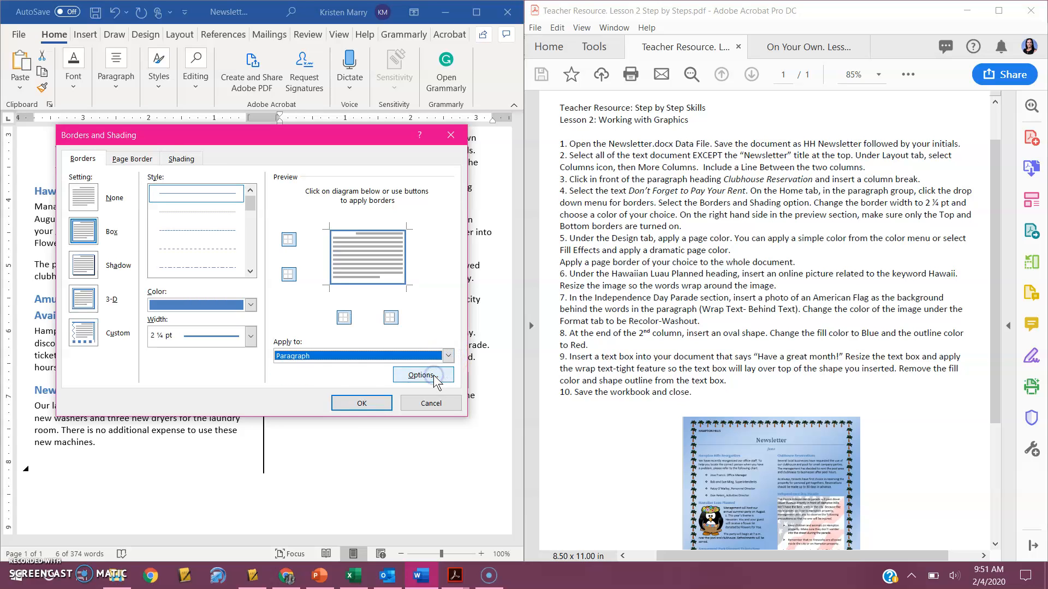
{"action": "left_click", "coordinate": [391, 317]}
{"action": "left_click", "coordinate": [343, 317]}
{"action": "left_click", "coordinate": [376, 408]}
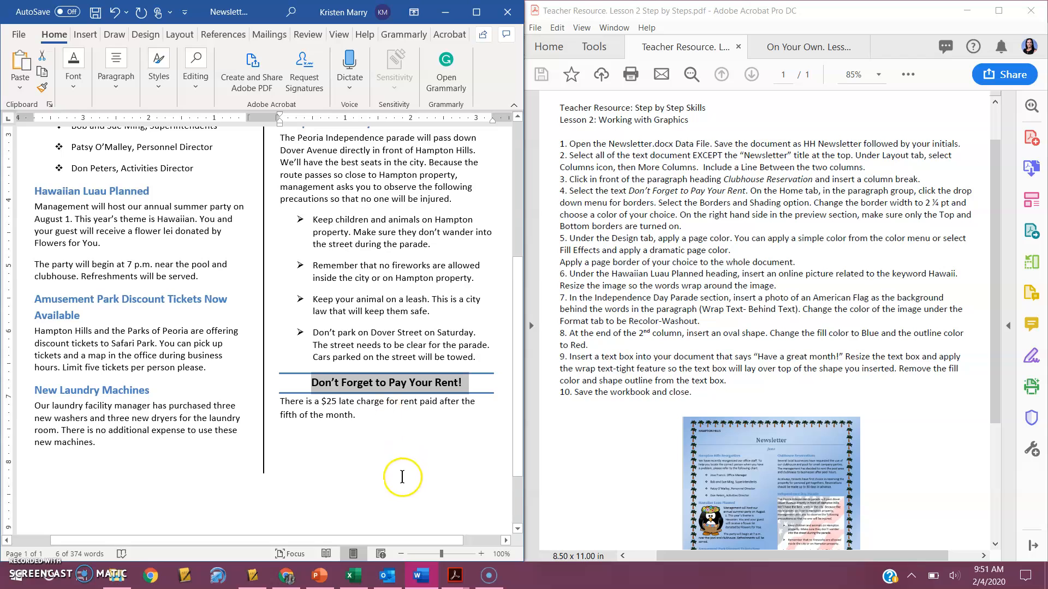
{"action": "left_click", "coordinate": [397, 421]}
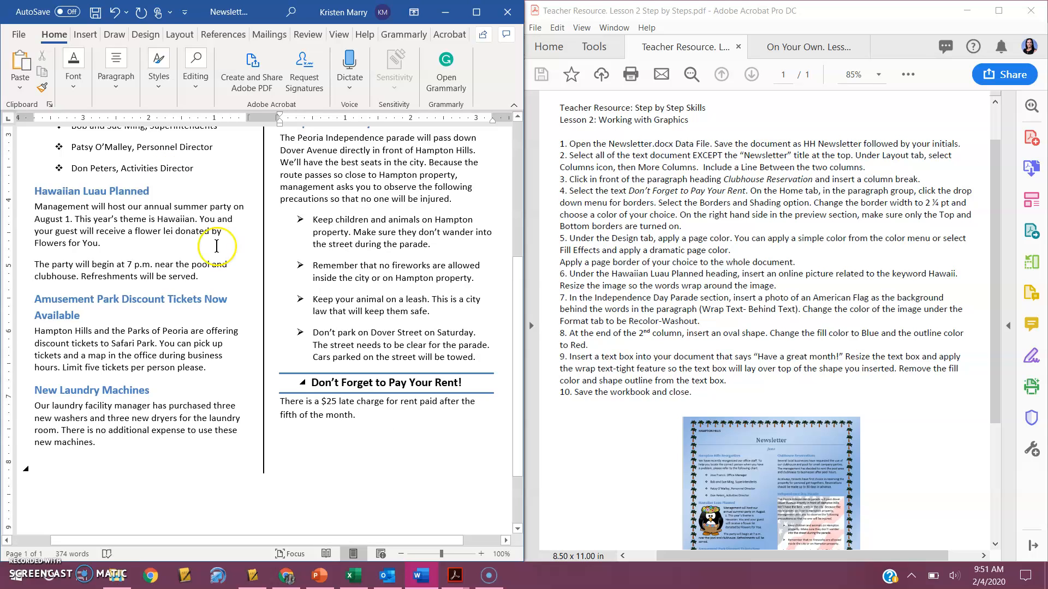
Set the page color to Dark Blue, Text 2, Lighter 80%.
{"action": "left_click", "coordinate": [151, 36]}
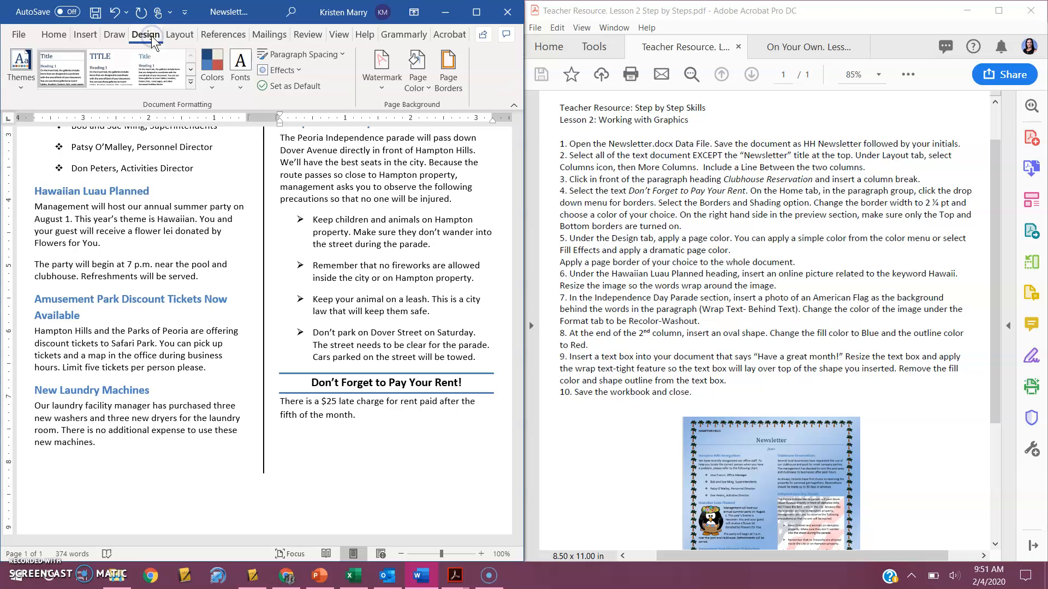
{"action": "left_click", "coordinate": [423, 85]}
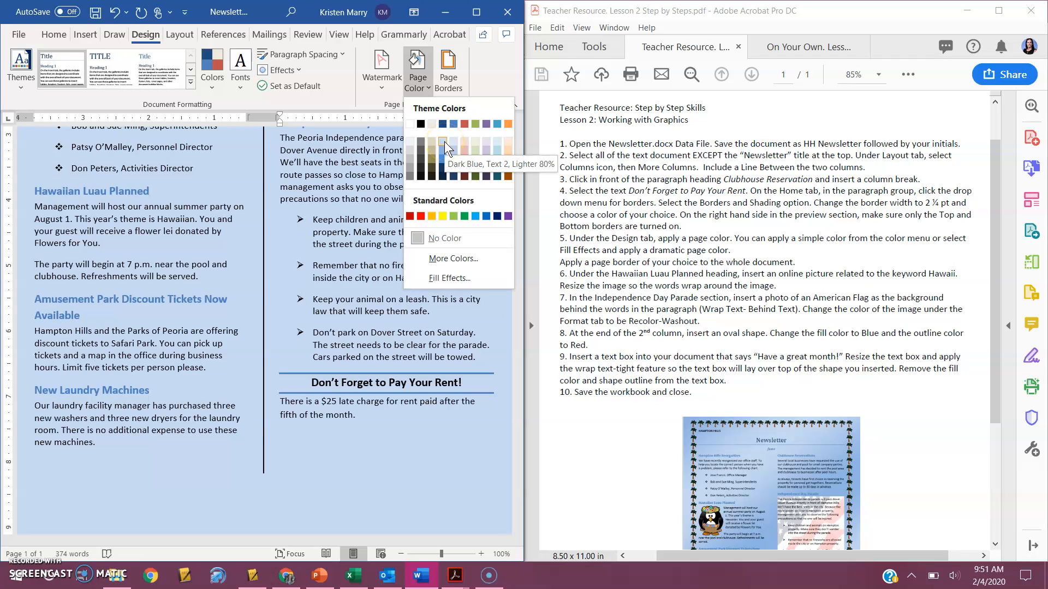
{"action": "left_click", "coordinate": [444, 142]}
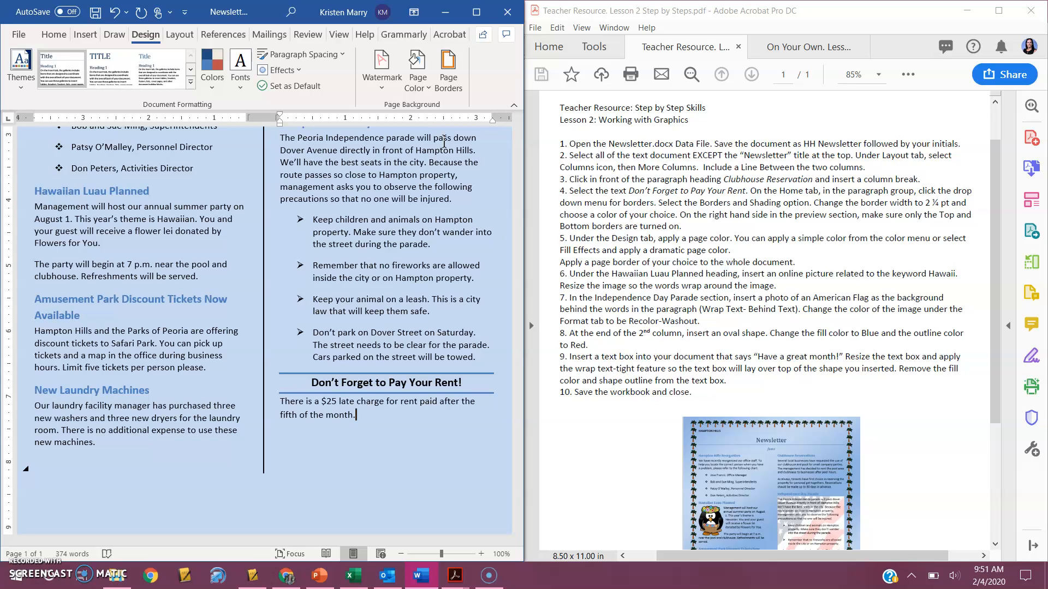
{"action": "left_click", "coordinate": [422, 86]}
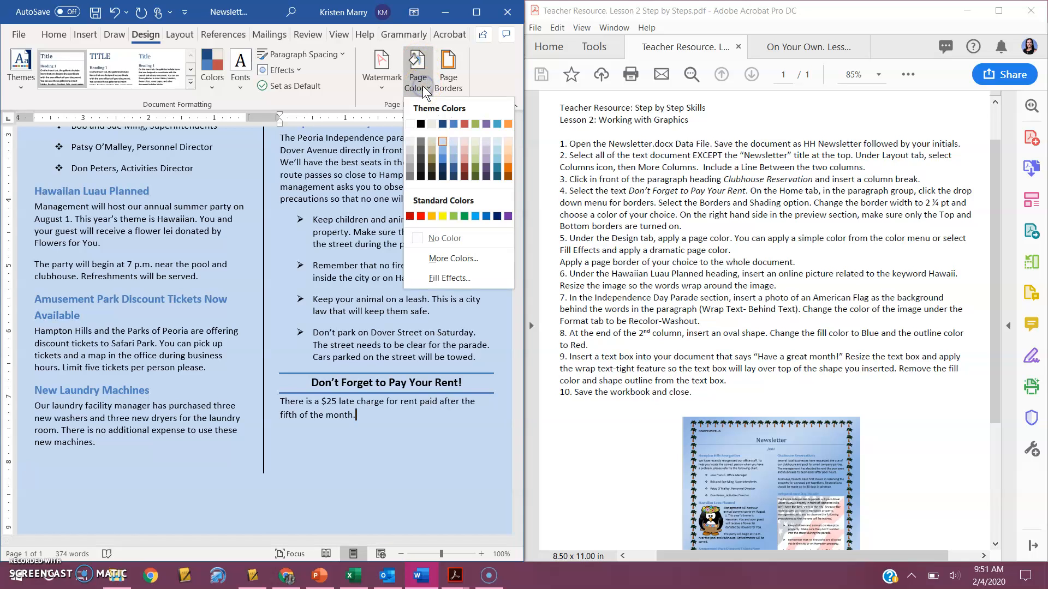
{"action": "left_click", "coordinate": [460, 276]}
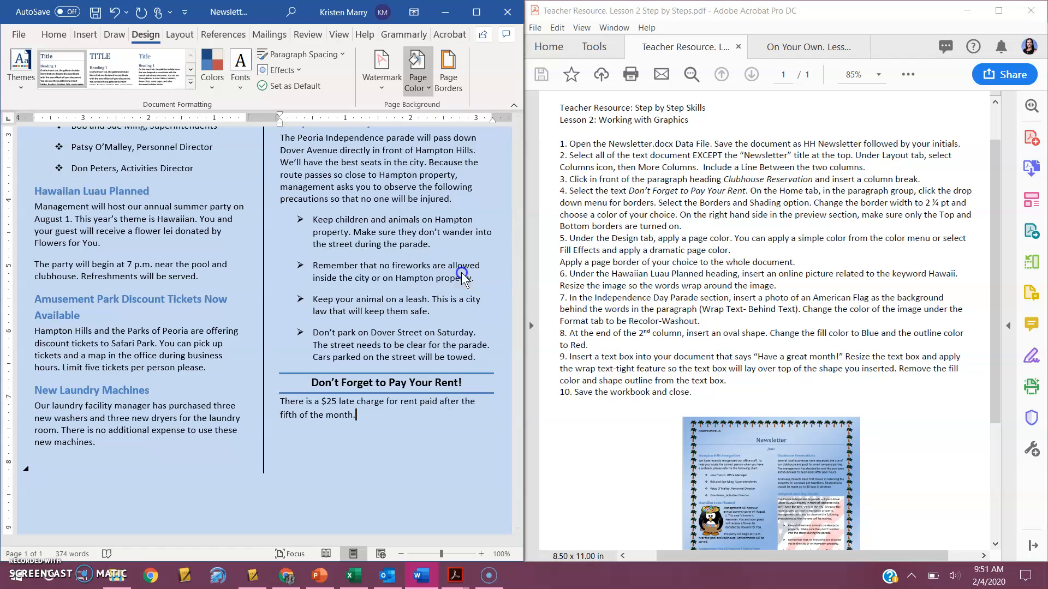
{"action": "left_click", "coordinate": [524, 327]}
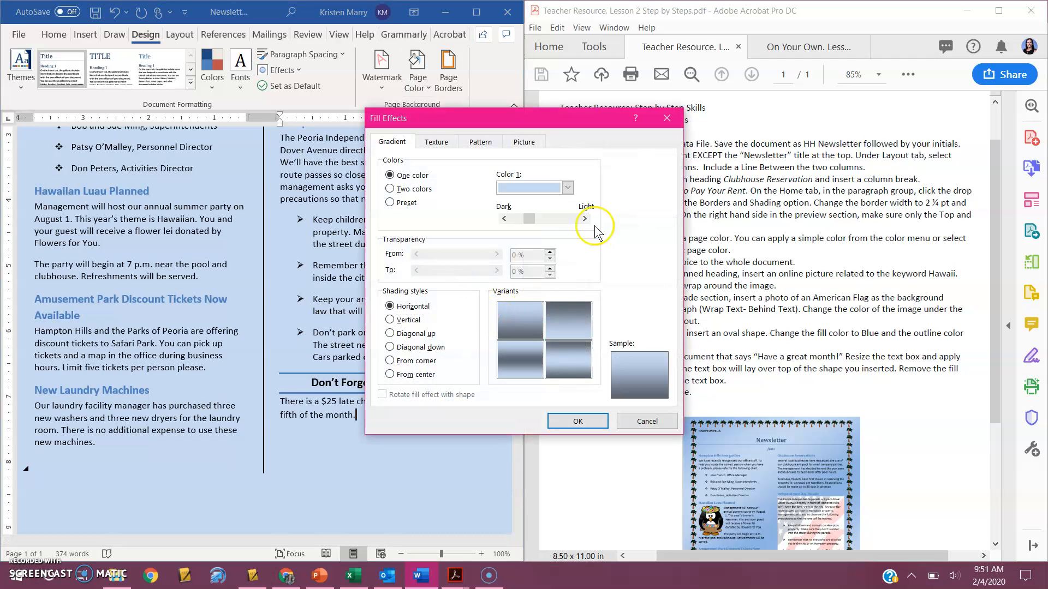
{"action": "left_click", "coordinate": [626, 426]}
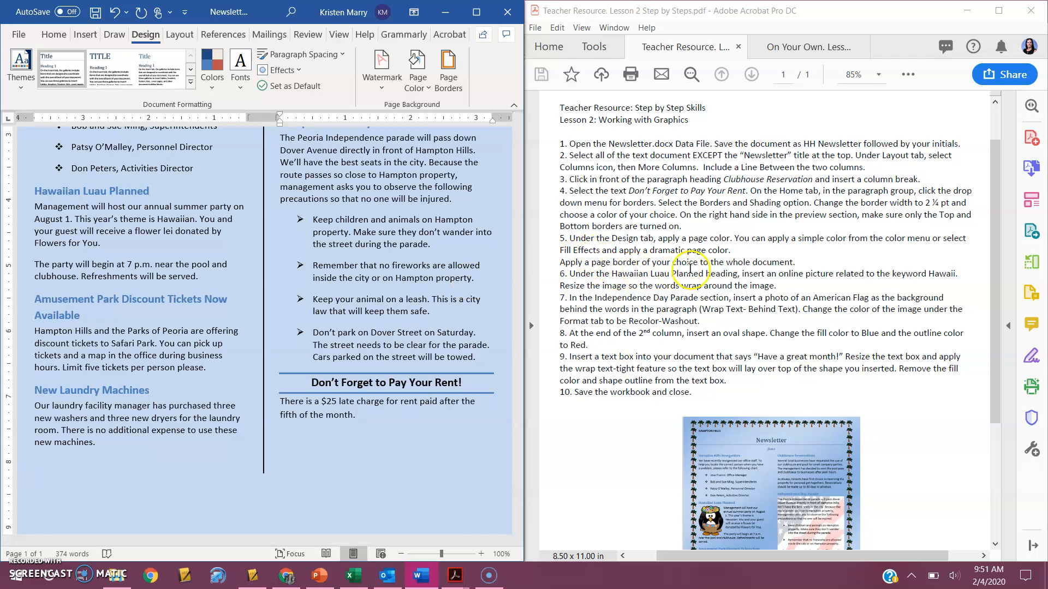
Set up a box page border using the palm tree art.
{"action": "left_click", "coordinate": [448, 82]}
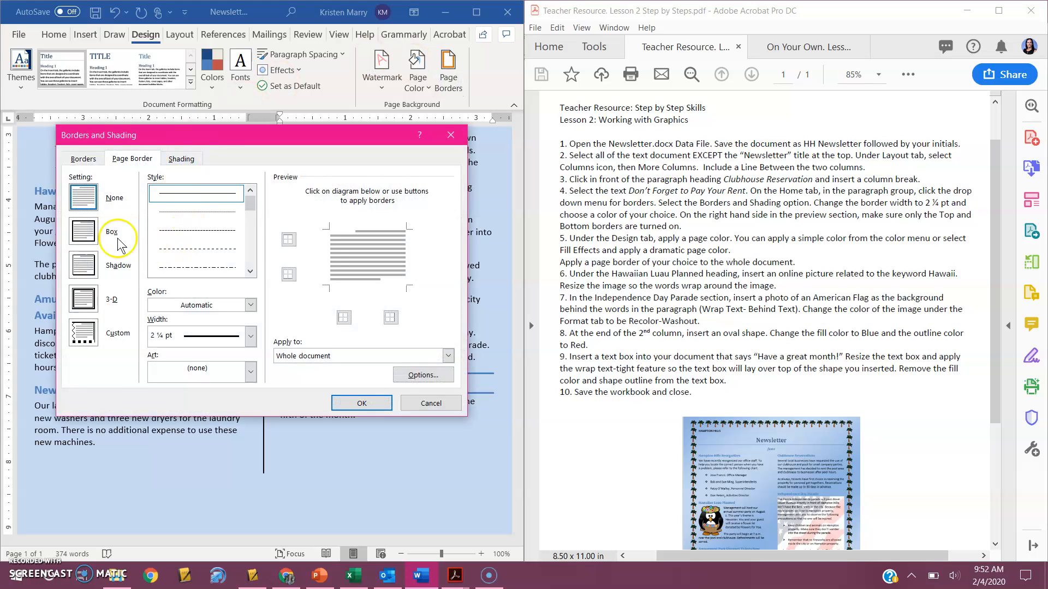
{"action": "left_click", "coordinate": [115, 240]}
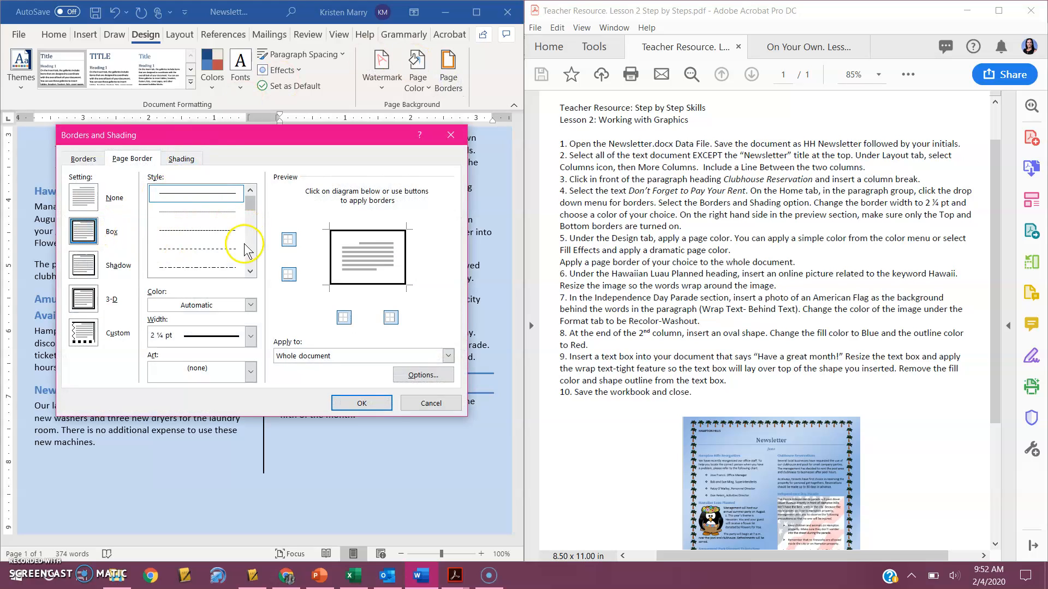
{"action": "left_click", "coordinate": [251, 271]}
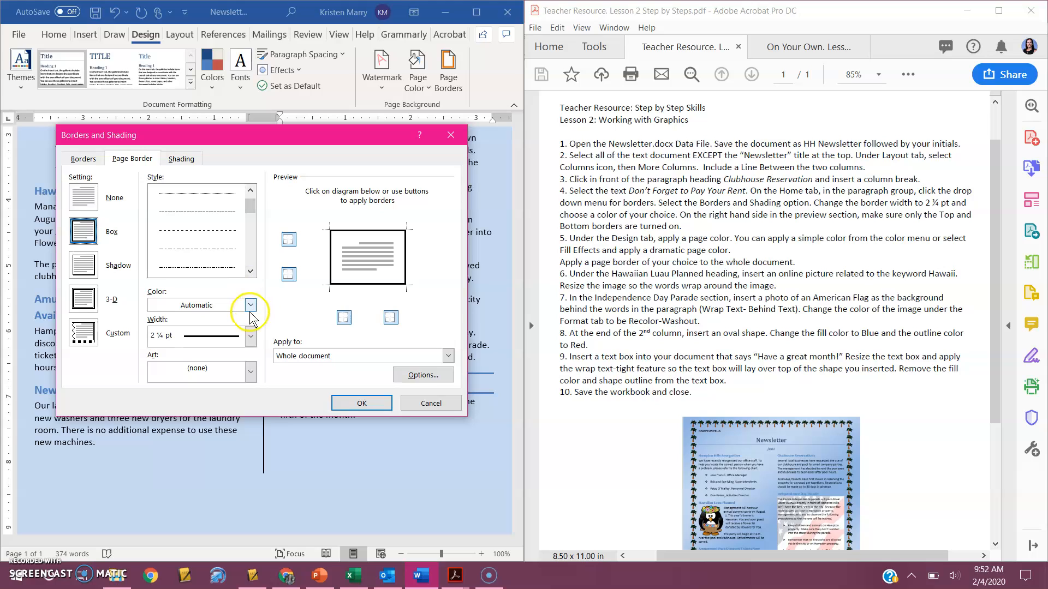
{"action": "left_click", "coordinate": [251, 371]}
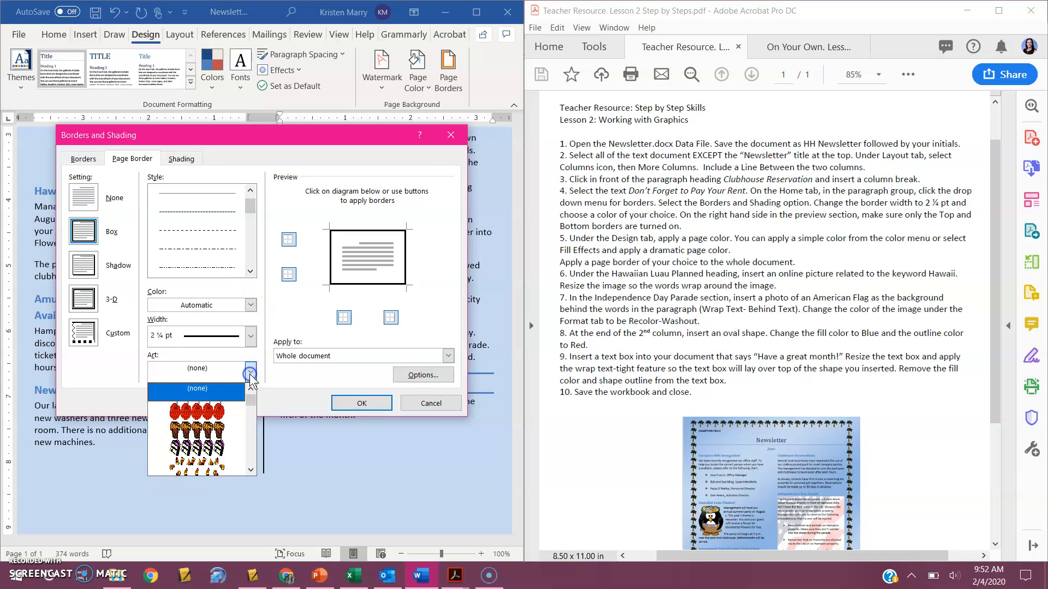
{"action": "left_click", "coordinate": [250, 471]}
{"action": "left_click", "coordinate": [251, 470]}
{"action": "left_click", "coordinate": [250, 470]}
{"action": "left_click", "coordinate": [250, 470]}
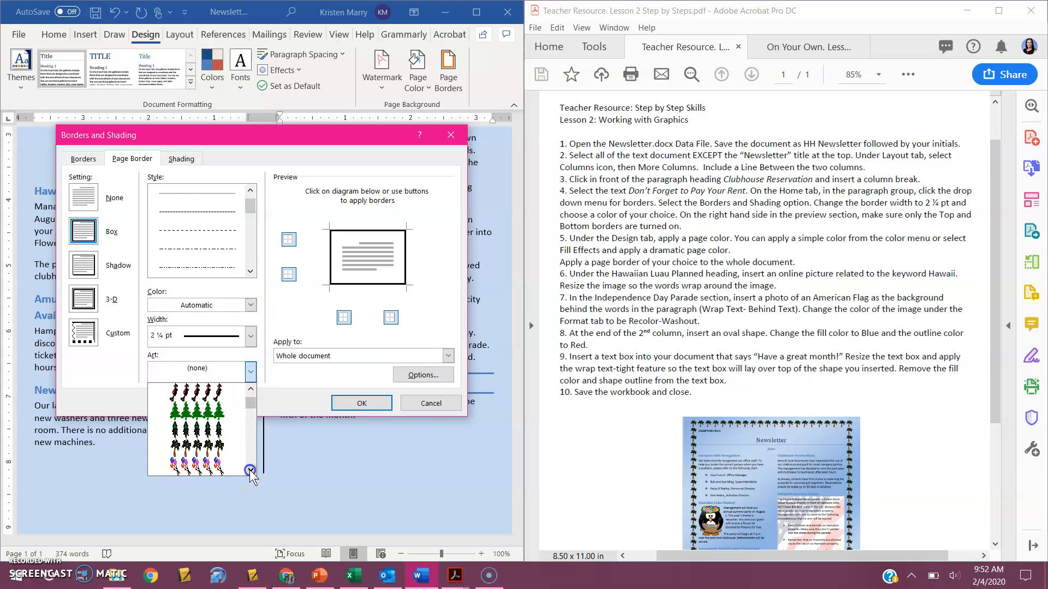
{"action": "left_click", "coordinate": [217, 450]}
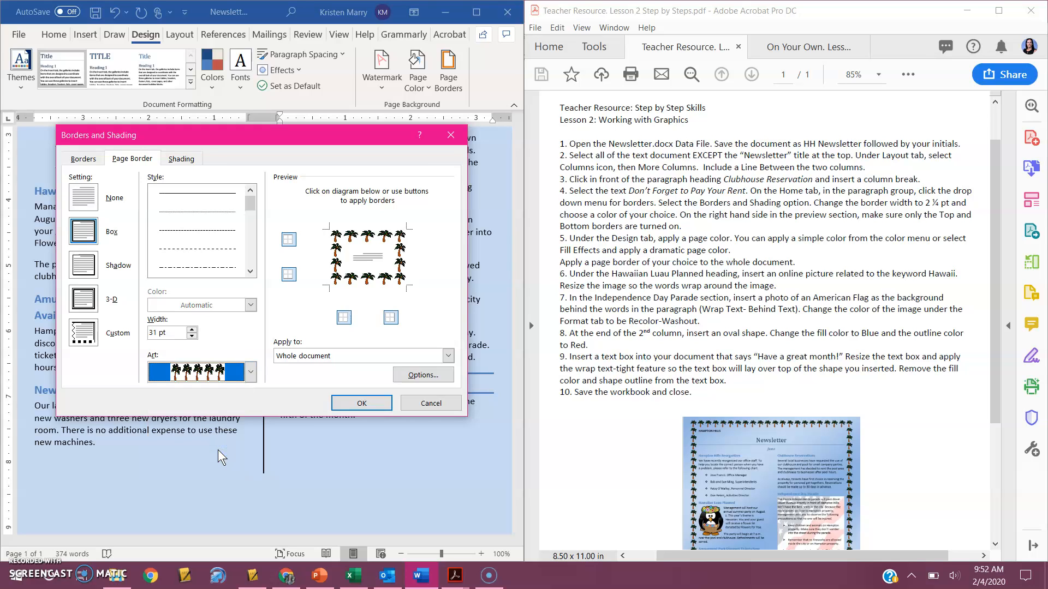
Reduce the palm tree page border's width to 20 pt and apply the border to the whole document.
{"action": "left_click", "coordinate": [192, 335]}
{"action": "left_click", "coordinate": [192, 336]}
{"action": "left_click", "coordinate": [192, 336]}
{"action": "left_click", "coordinate": [191, 336]}
{"action": "left_click", "coordinate": [192, 336]}
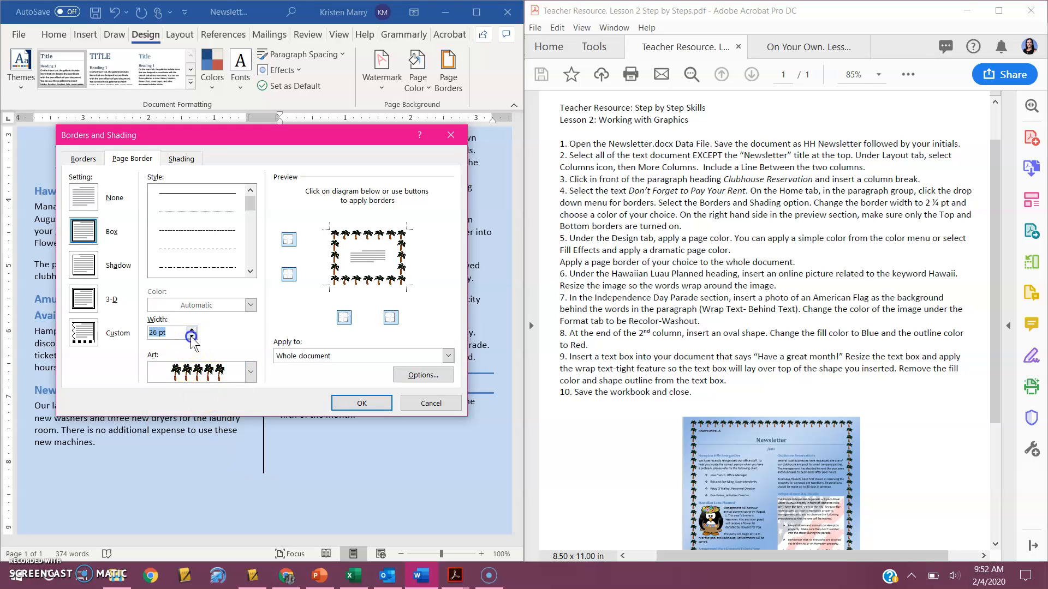
{"action": "left_click", "coordinate": [192, 336]}
{"action": "left_click", "coordinate": [191, 337]}
{"action": "left_click", "coordinate": [192, 336]}
{"action": "left_click", "coordinate": [192, 337]}
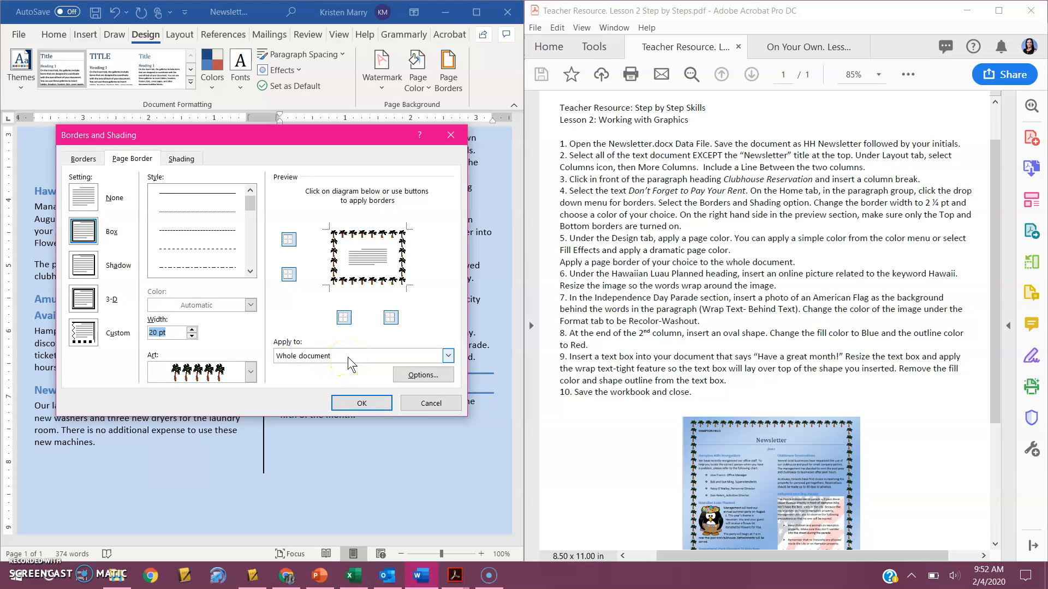
{"action": "left_click", "coordinate": [360, 405]}
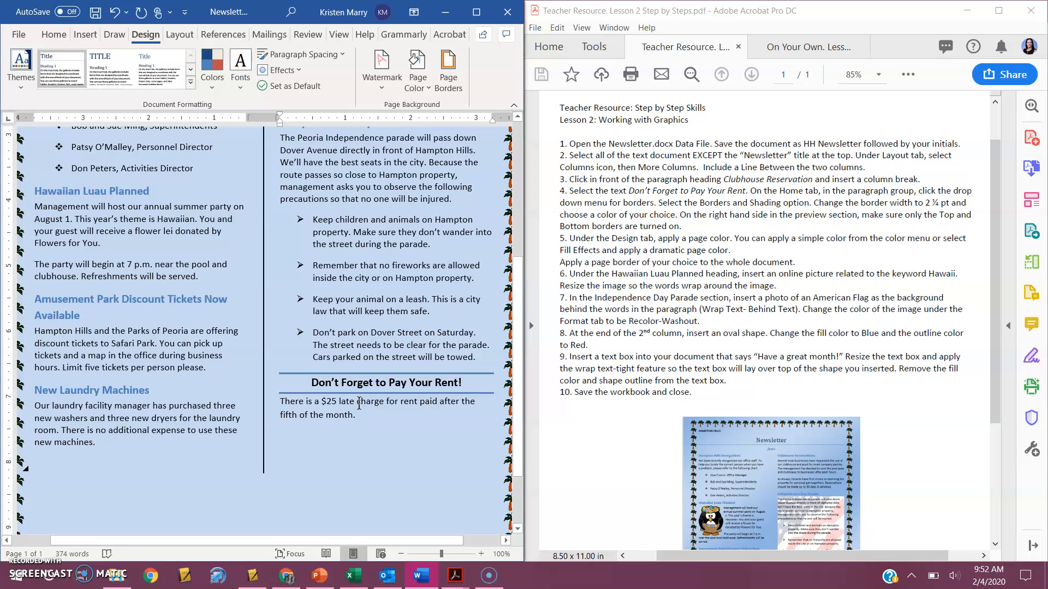
Search online pictures for "hawaii" and insert the penguin with the flower crown under the Hawaiian Luau Planned heading.
{"action": "scroll", "coordinate": [359, 405], "scroll_direction": "right", "scroll_amount": 3}
{"action": "scroll", "coordinate": [358, 404], "scroll_direction": "left", "scroll_amount": 3}
{"action": "left_click", "coordinate": [565, 284]}
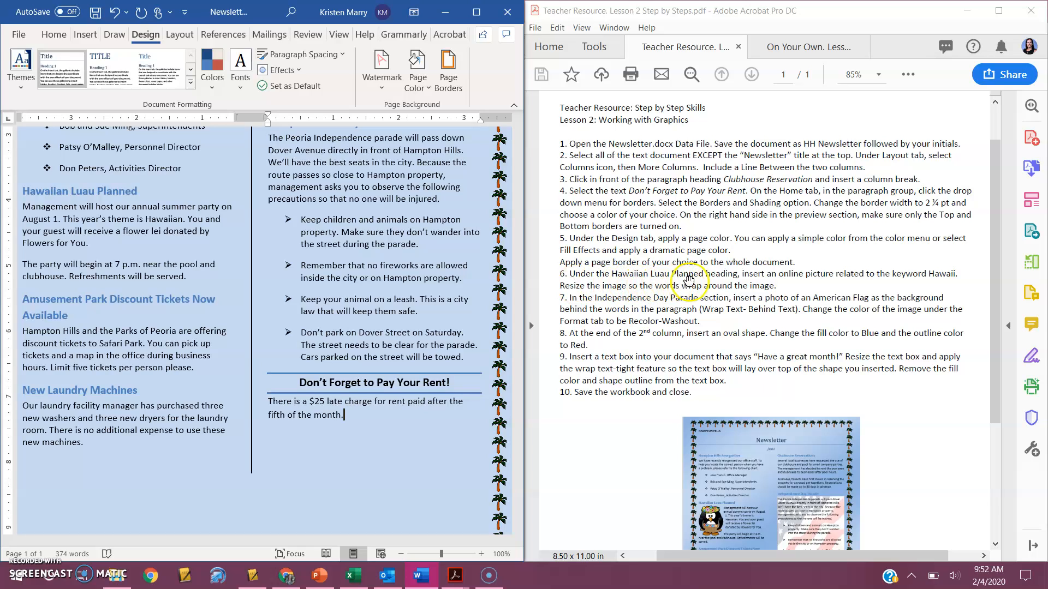
{"action": "left_click", "coordinate": [150, 194]}
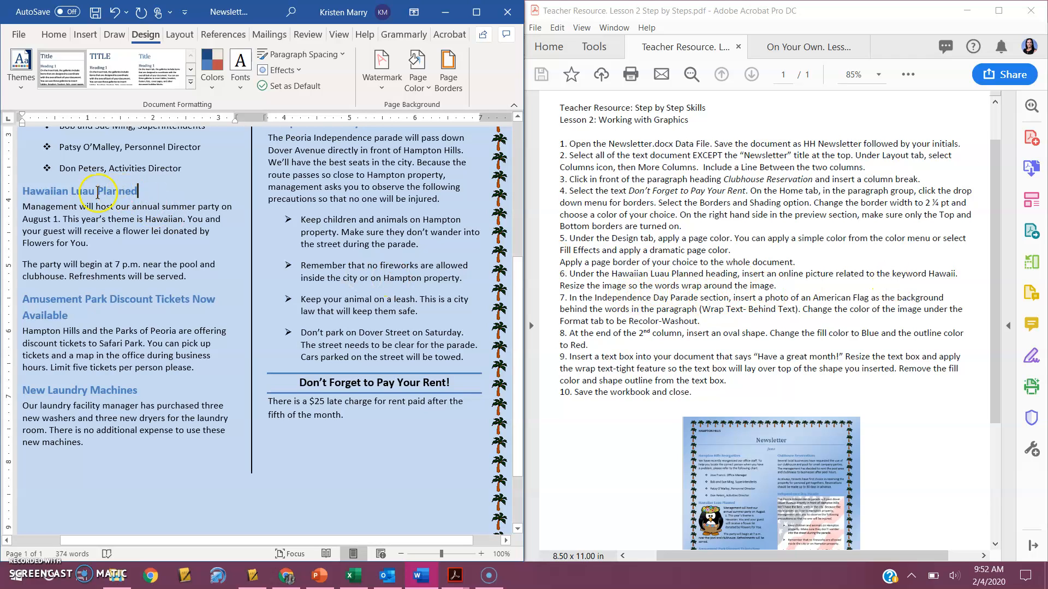
{"action": "left_click", "coordinate": [85, 34]}
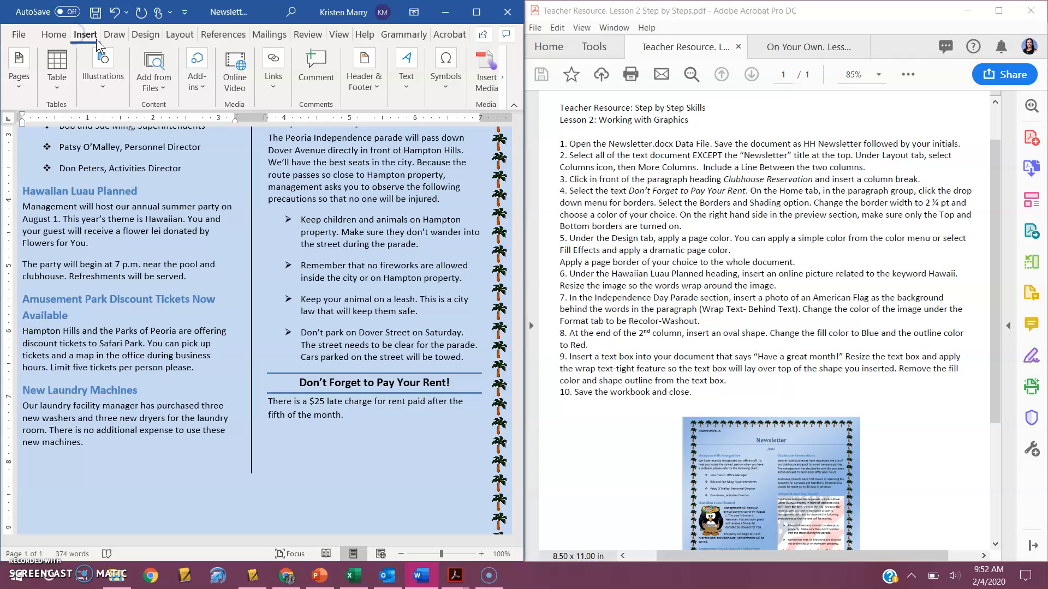
{"action": "left_click", "coordinate": [112, 93]}
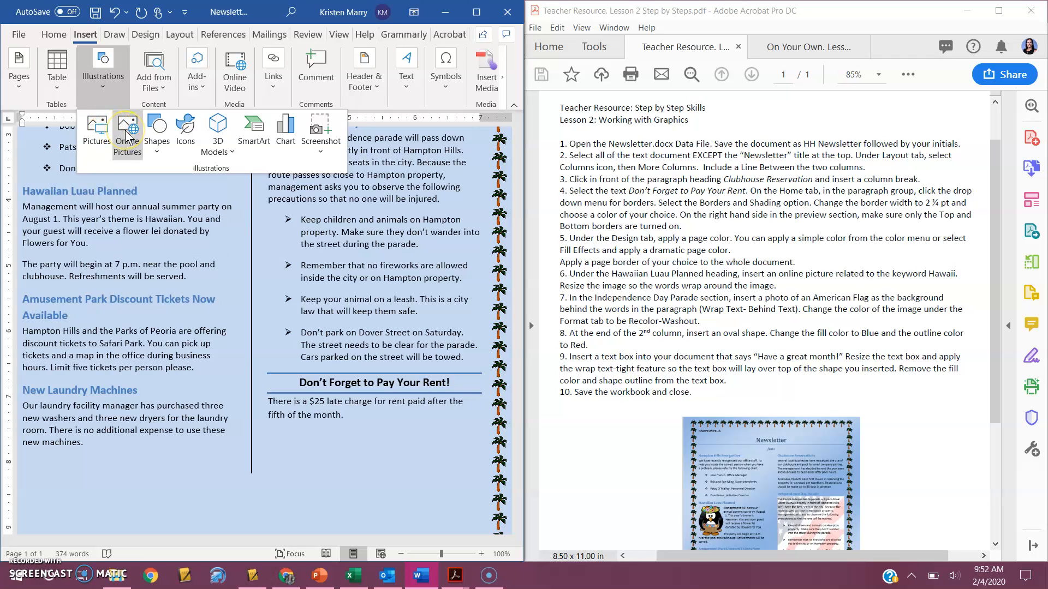
{"action": "left_click", "coordinate": [126, 131]}
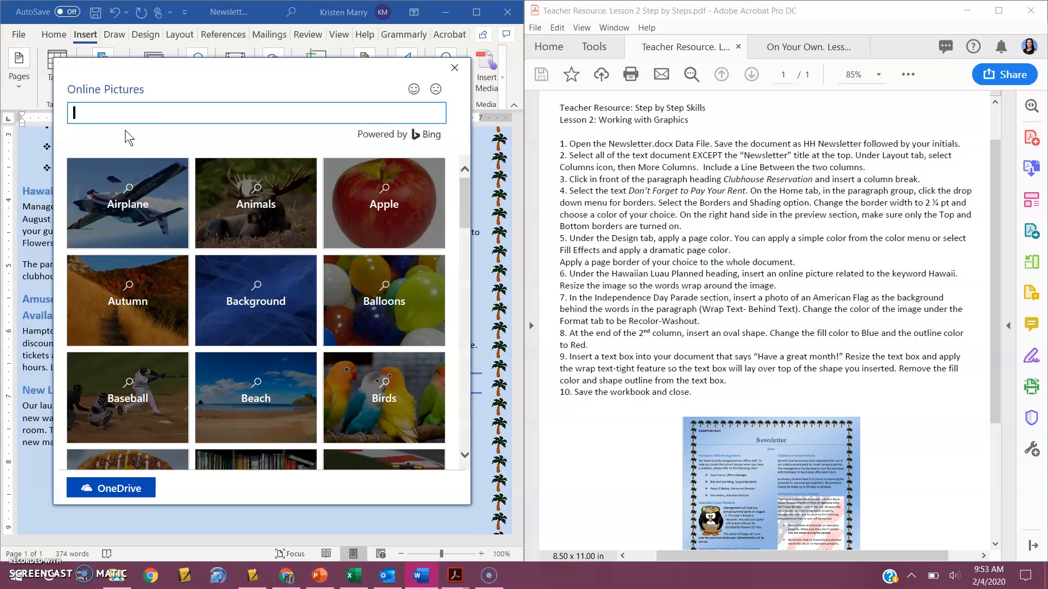
{"action": "left_click", "coordinate": [134, 112]}
{"action": "type", "text": "hawaii"}
{"action": "key", "text": "Return"}
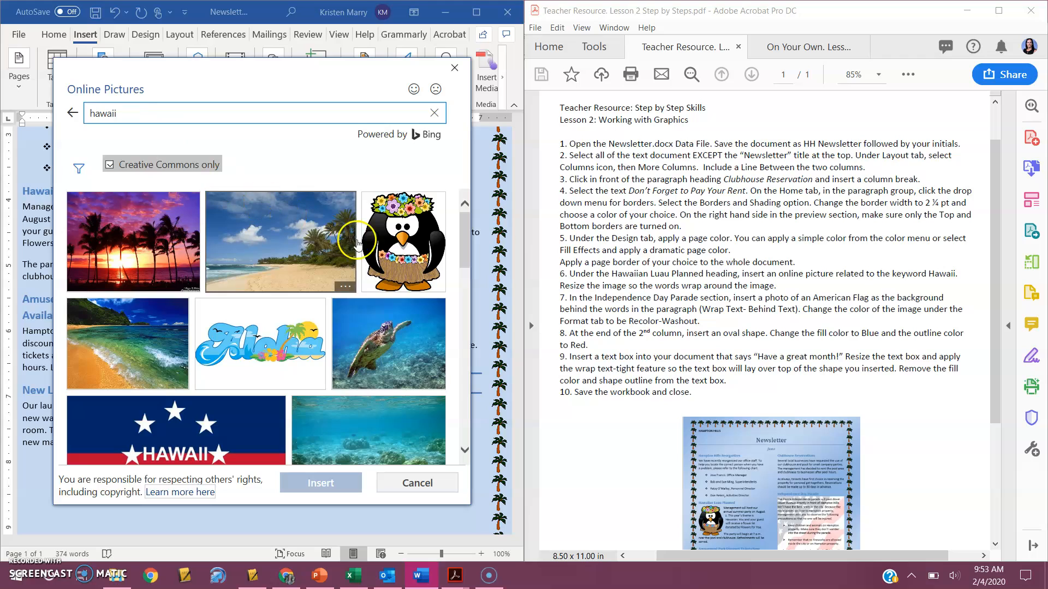
{"action": "left_click", "coordinate": [394, 248]}
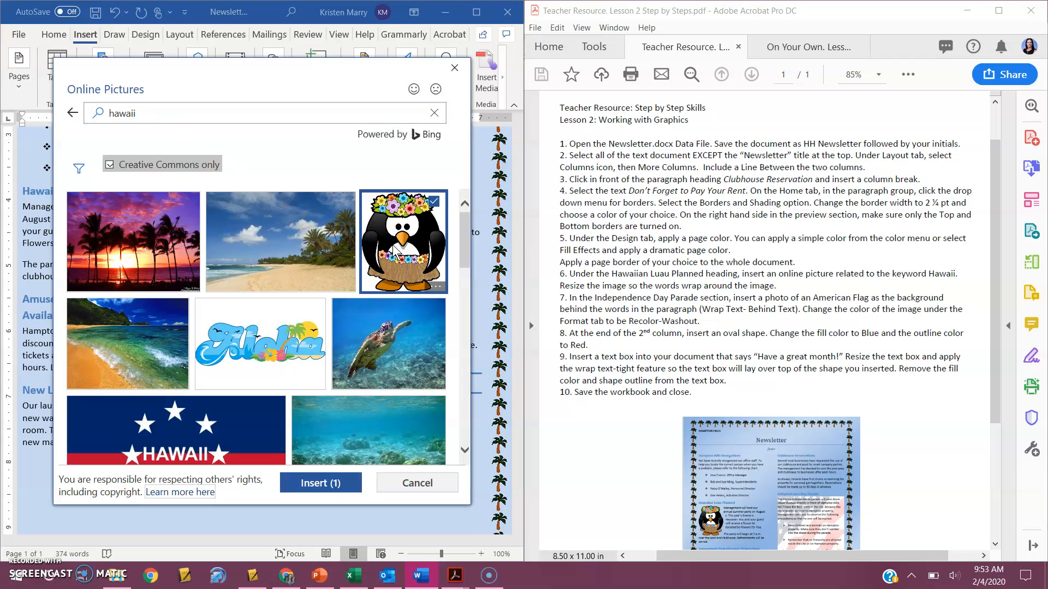
{"action": "left_click", "coordinate": [338, 484]}
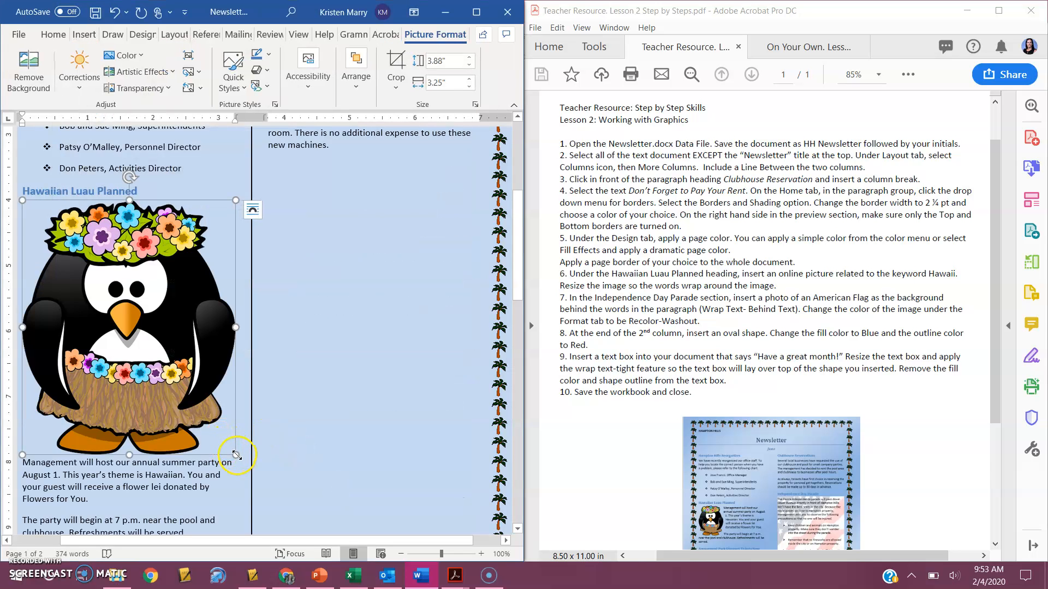
Shrink the penguin picture to about 1.85" by 1.55" and set its text wrapping to Tight.
{"action": "left_click_drag", "start_coordinate": [237, 456], "coordinate": [124, 299]}
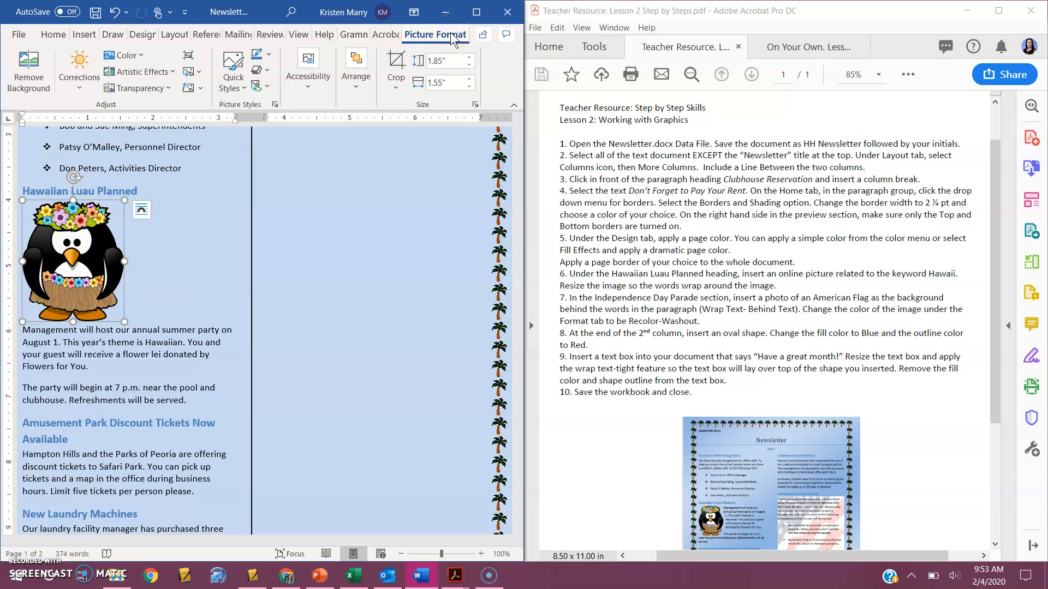
{"action": "left_click", "coordinate": [477, 12]}
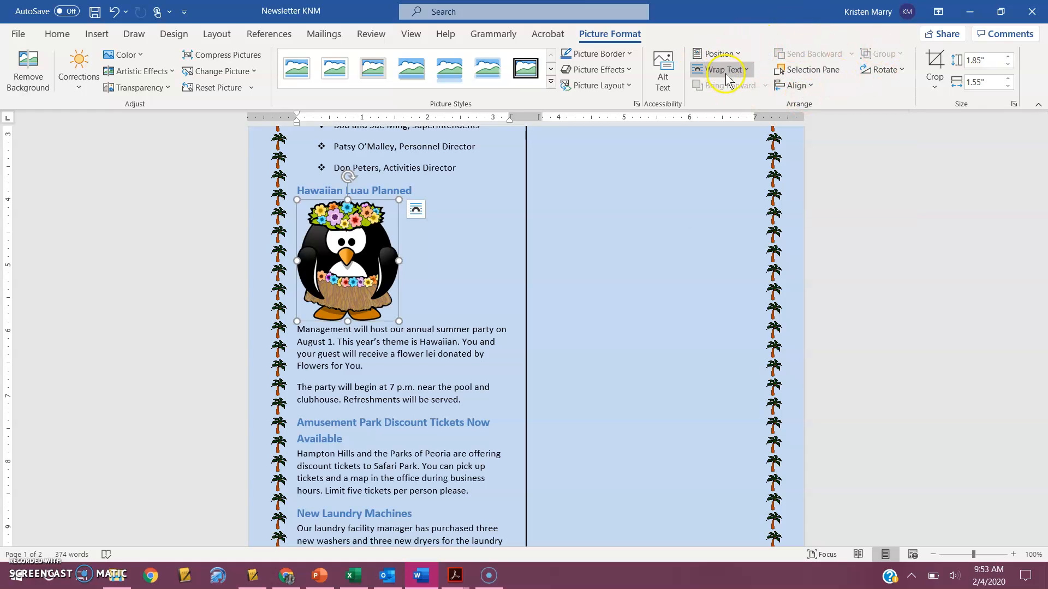
{"action": "left_click", "coordinate": [746, 70]}
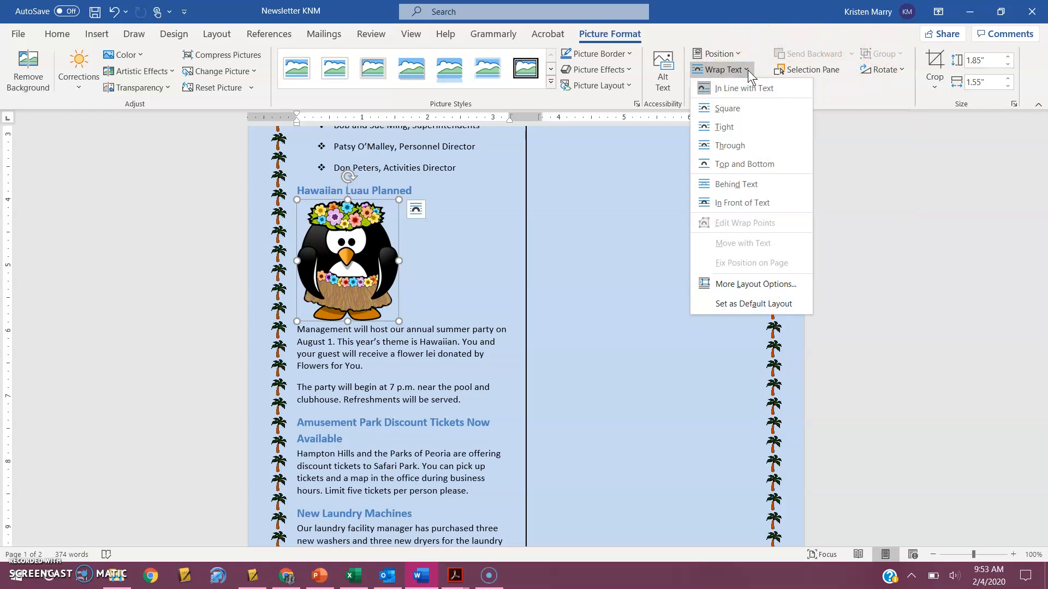
{"action": "left_click", "coordinate": [726, 127]}
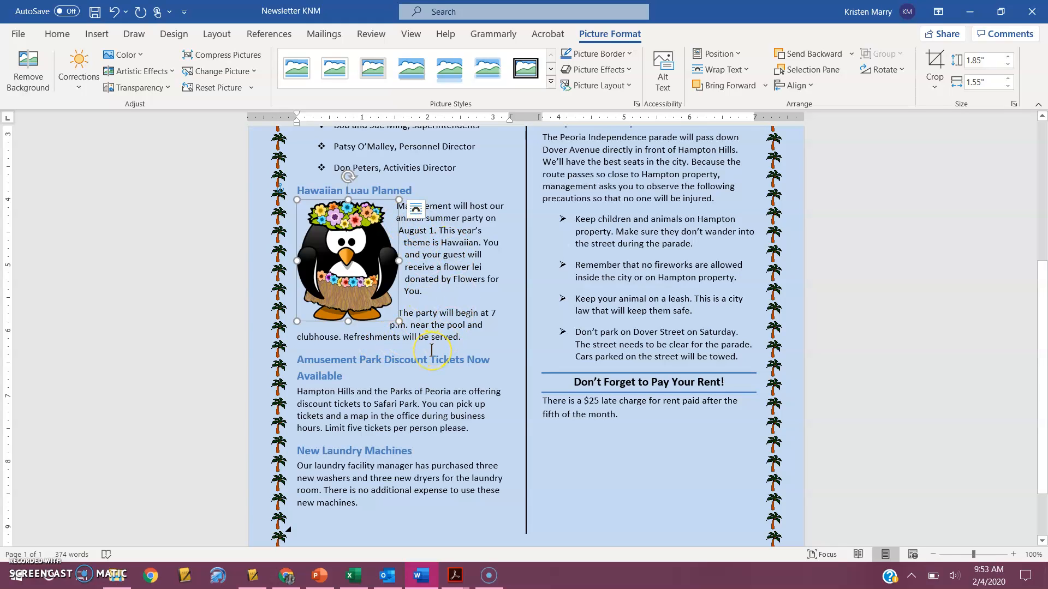
{"action": "key", "text": "super+Right"}
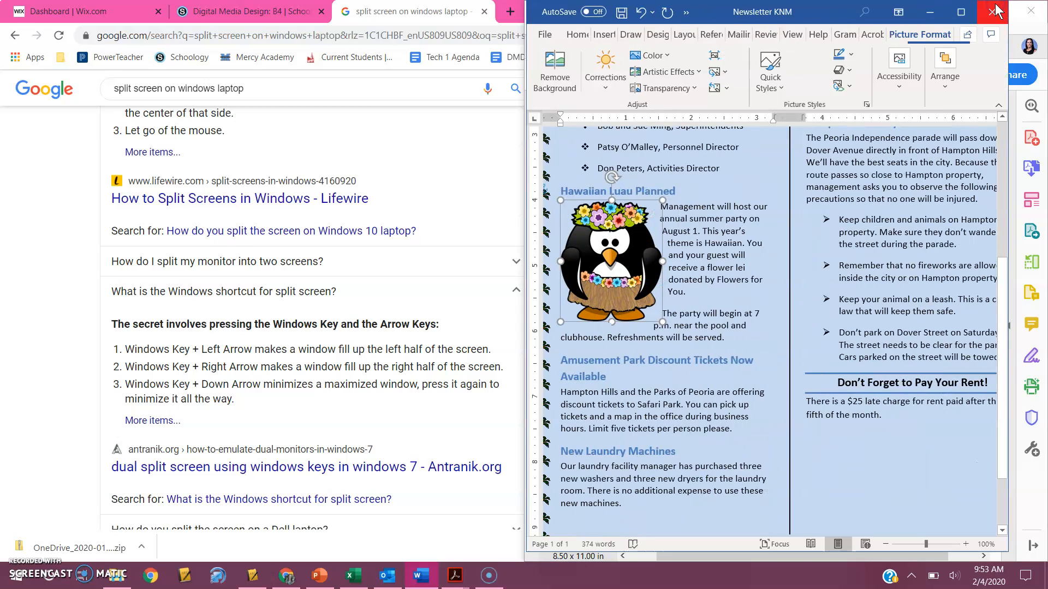
{"action": "left_click", "coordinate": [993, 11]}
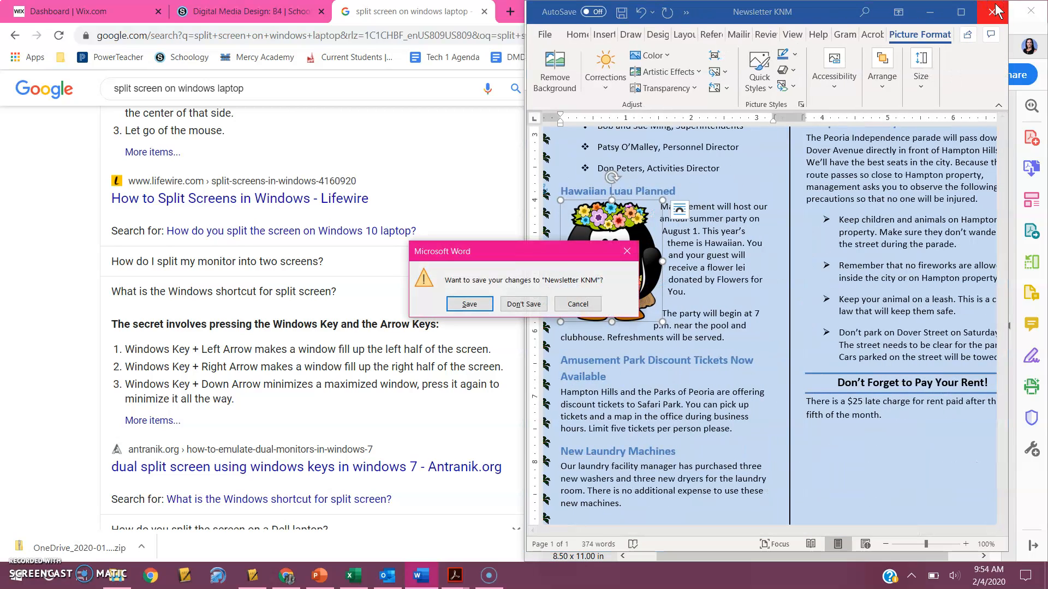
{"action": "left_click", "coordinate": [811, 5]}
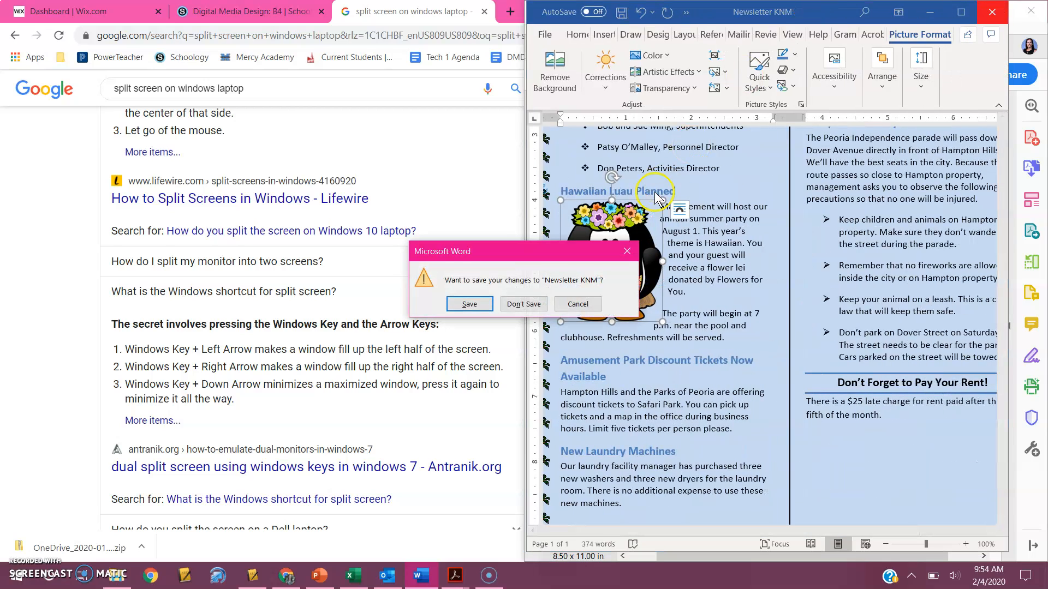
{"action": "left_click", "coordinate": [578, 304]}
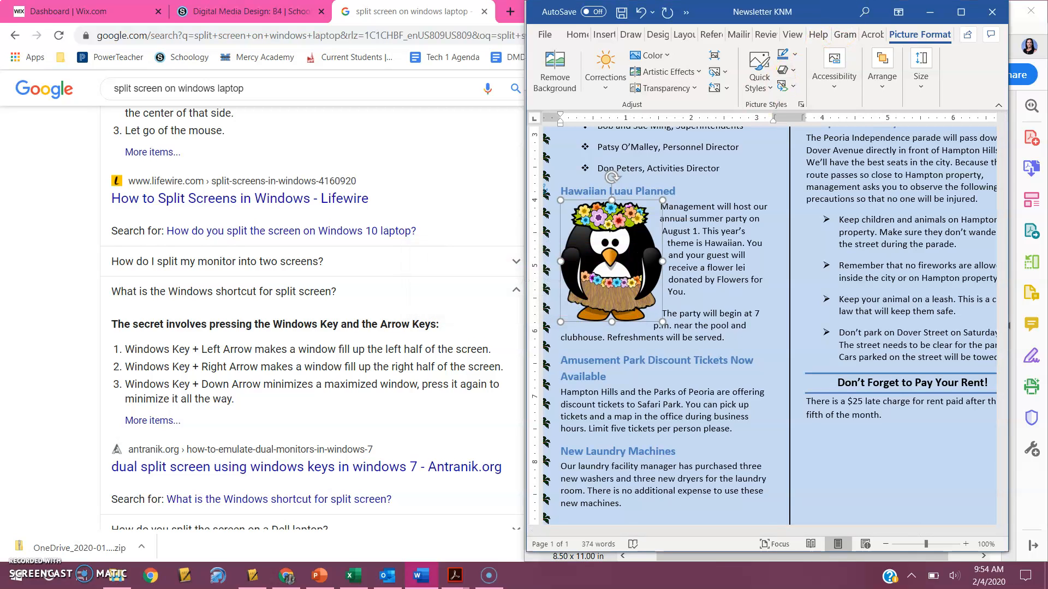
{"action": "key", "text": "super"}
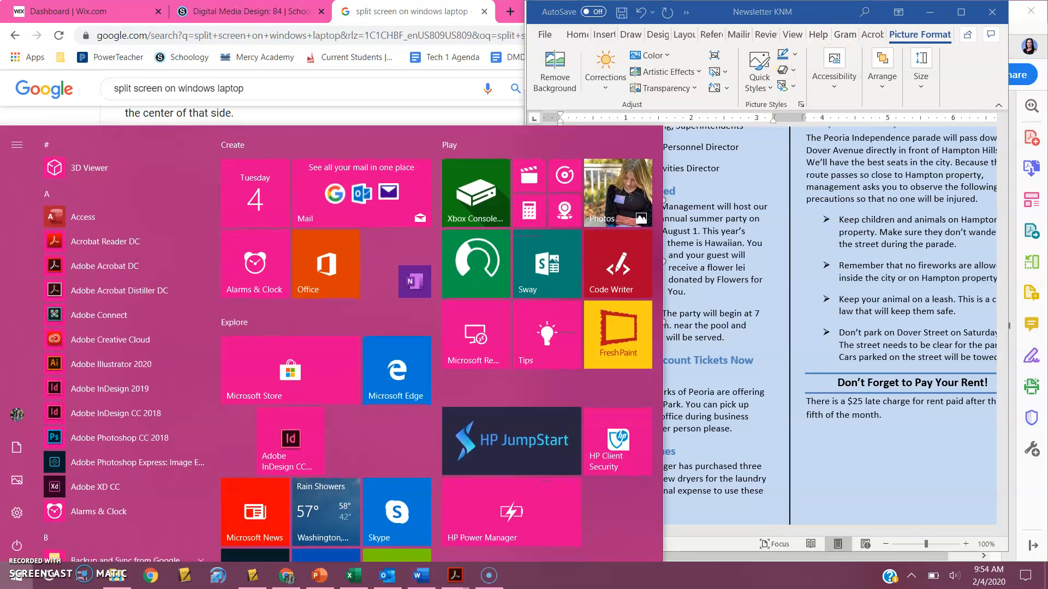
Snap the newsletter window to the left half of the screen beside the PDF instructions.
{"action": "left_click", "coordinate": [840, 12]}
{"action": "key", "text": "super+Left"}
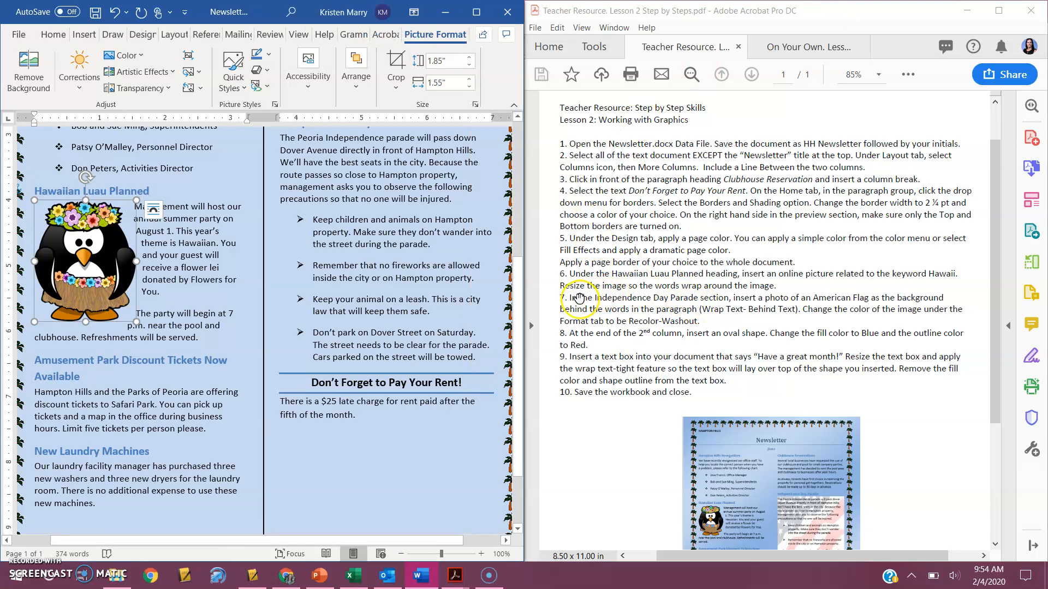
Search online pictures for "flag" and insert the flat American flag under the Independence Day Parade heading.
{"action": "left_click", "coordinate": [414, 218]}
{"action": "scroll", "coordinate": [414, 219], "scroll_direction": "up", "scroll_amount": 2}
{"action": "left_click", "coordinate": [412, 206]}
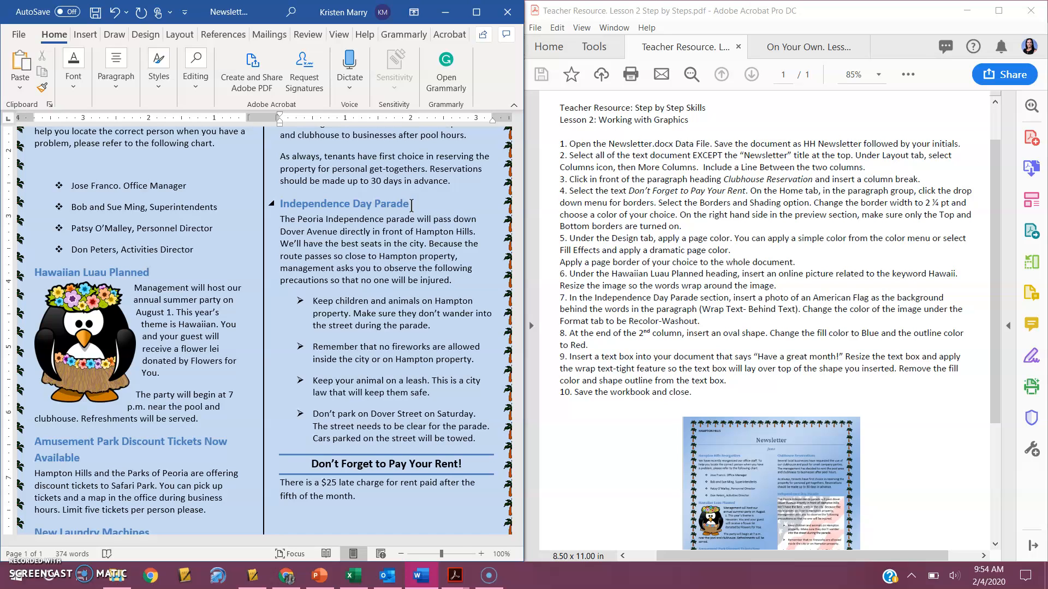
{"action": "left_click", "coordinate": [85, 34]}
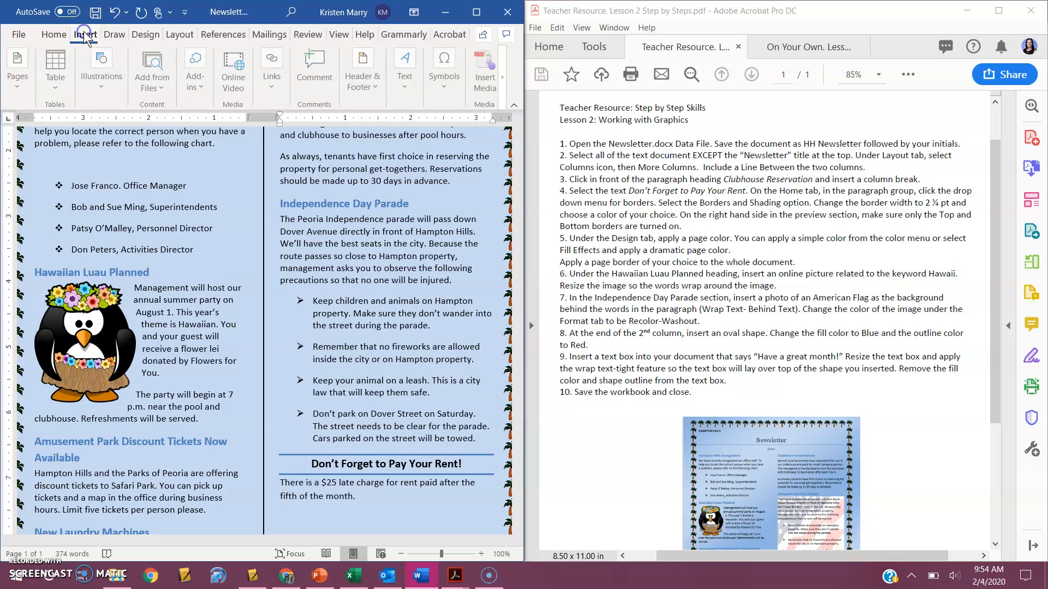
{"action": "left_click", "coordinate": [102, 74]}
{"action": "left_click", "coordinate": [125, 145]}
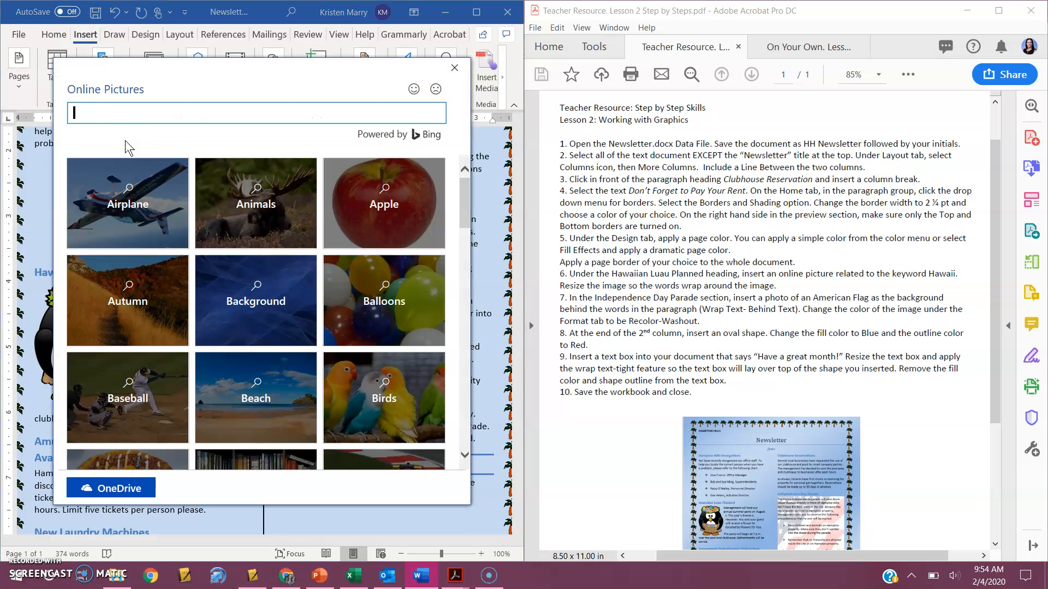
{"action": "type", "text": "flag"}
{"action": "key", "text": "Return"}
{"action": "left_click", "coordinate": [203, 214]}
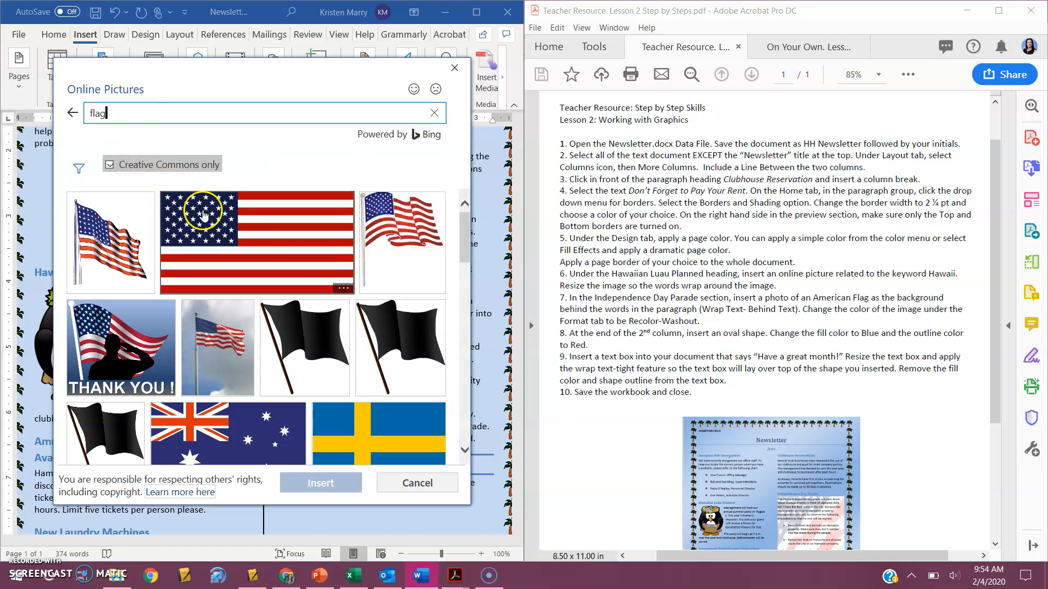
{"action": "left_click", "coordinate": [248, 248]}
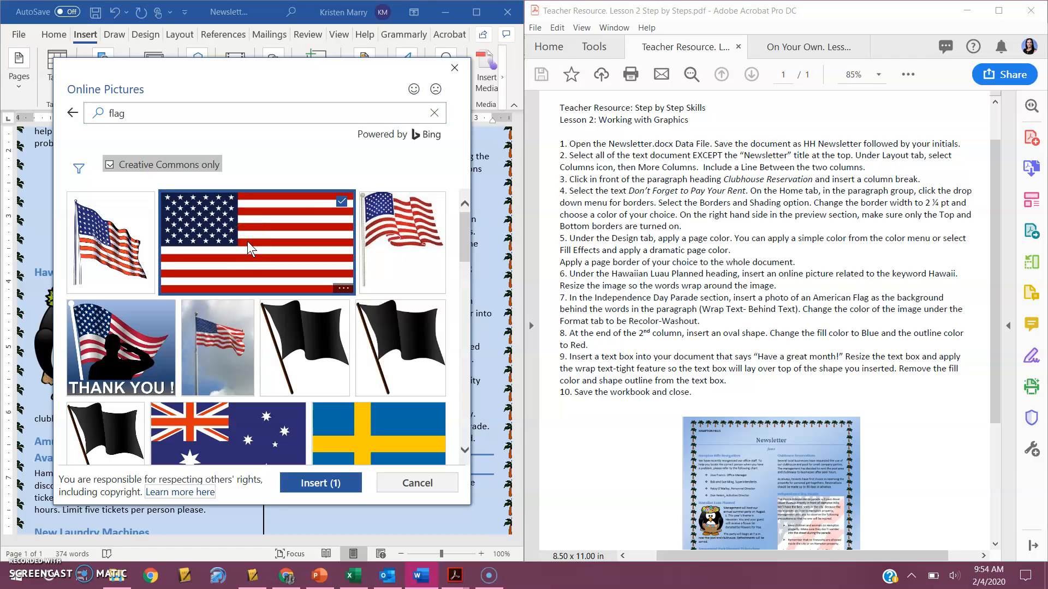
{"action": "left_click", "coordinate": [326, 485]}
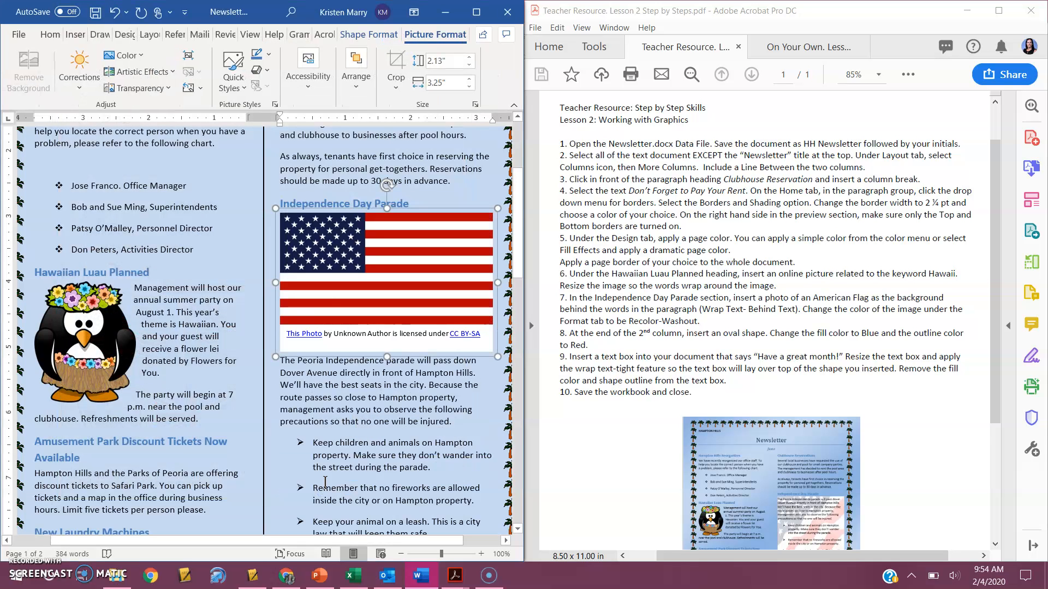
Place the flag picture behind the text and stretch it down over the parade section to about 3.67" tall.
{"action": "left_click", "coordinate": [356, 71]}
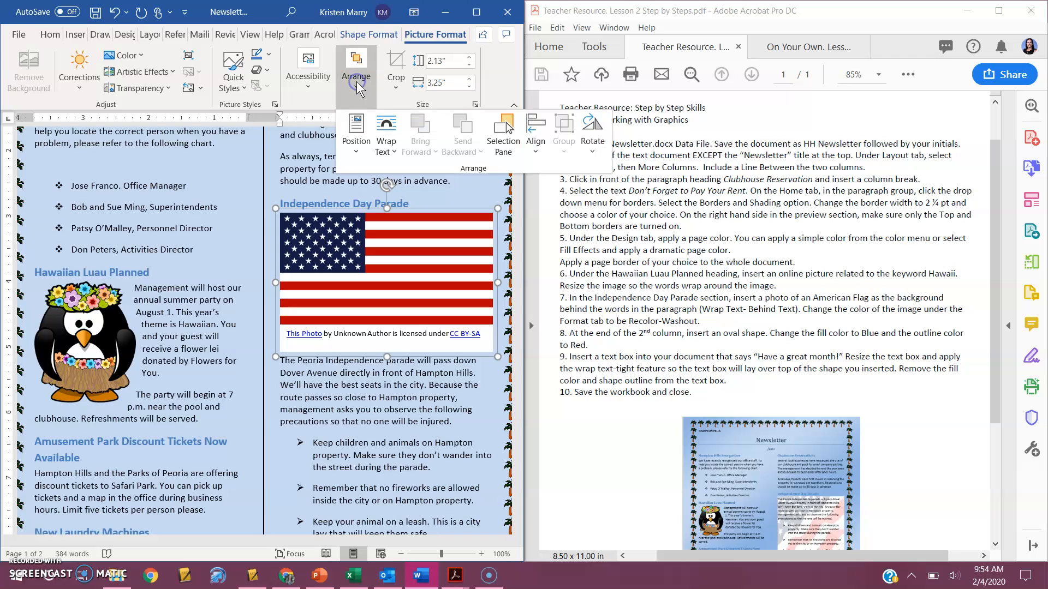
{"action": "left_click", "coordinate": [389, 146]}
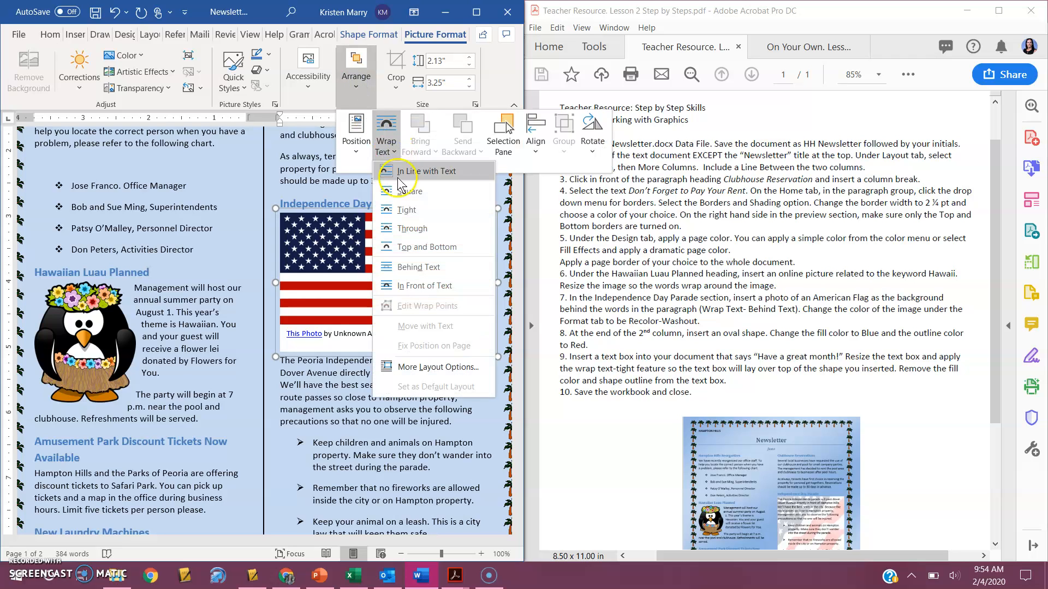
{"action": "left_click", "coordinate": [423, 271]}
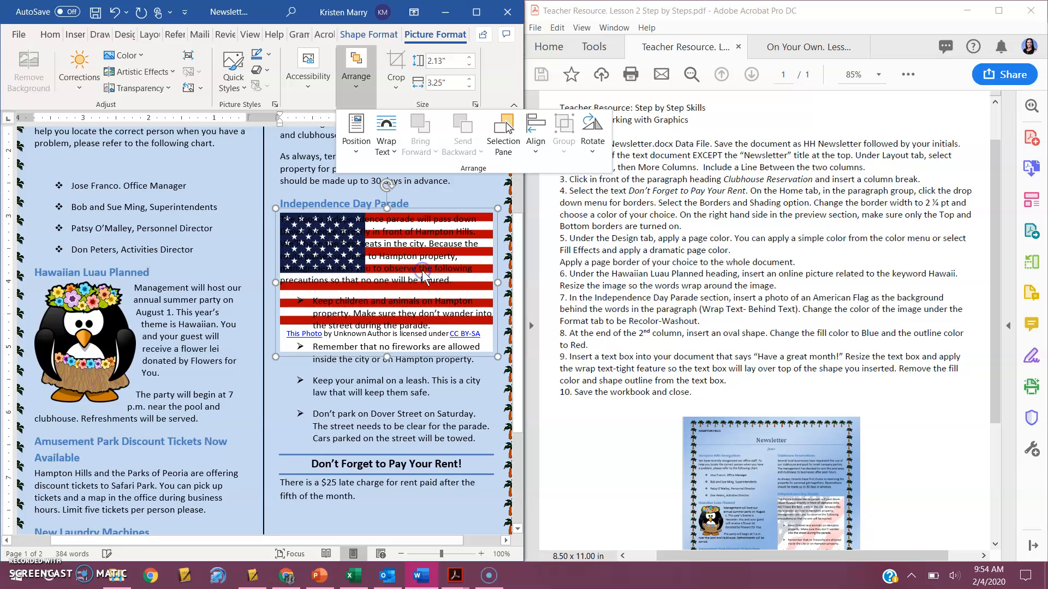
{"action": "left_click", "coordinate": [386, 357]}
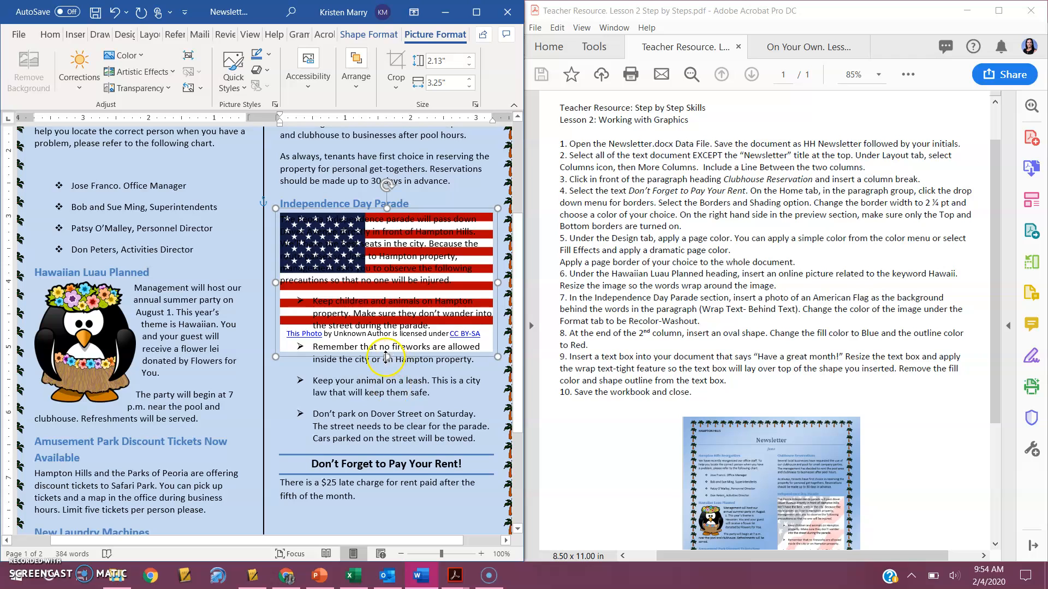
{"action": "left_click_drag", "start_coordinate": [388, 410], "coordinate": [382, 451]}
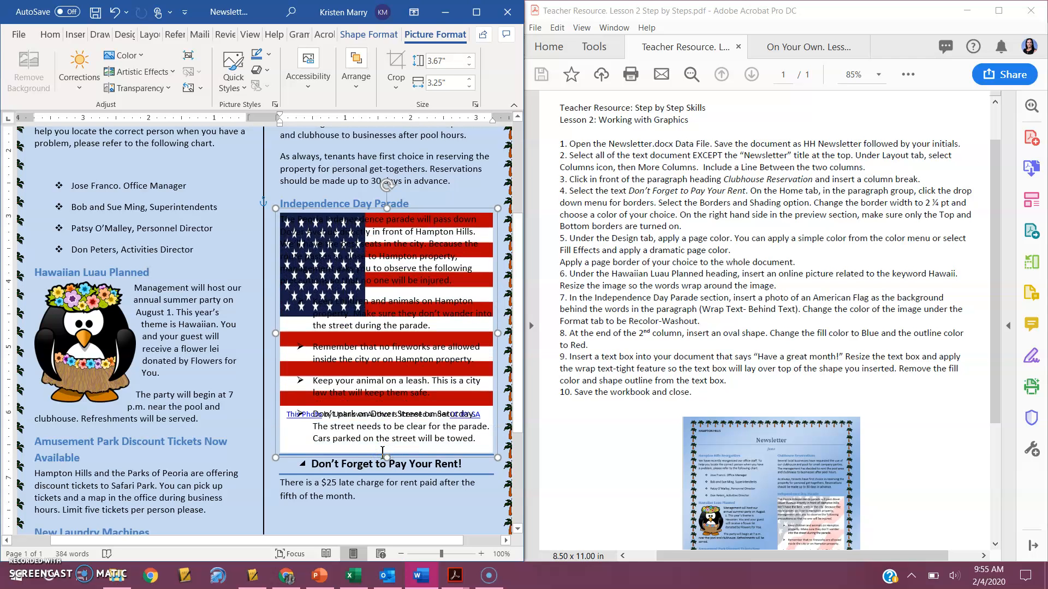
Recolor the flag picture to Washout and deselect it.
{"action": "left_click", "coordinate": [142, 57]}
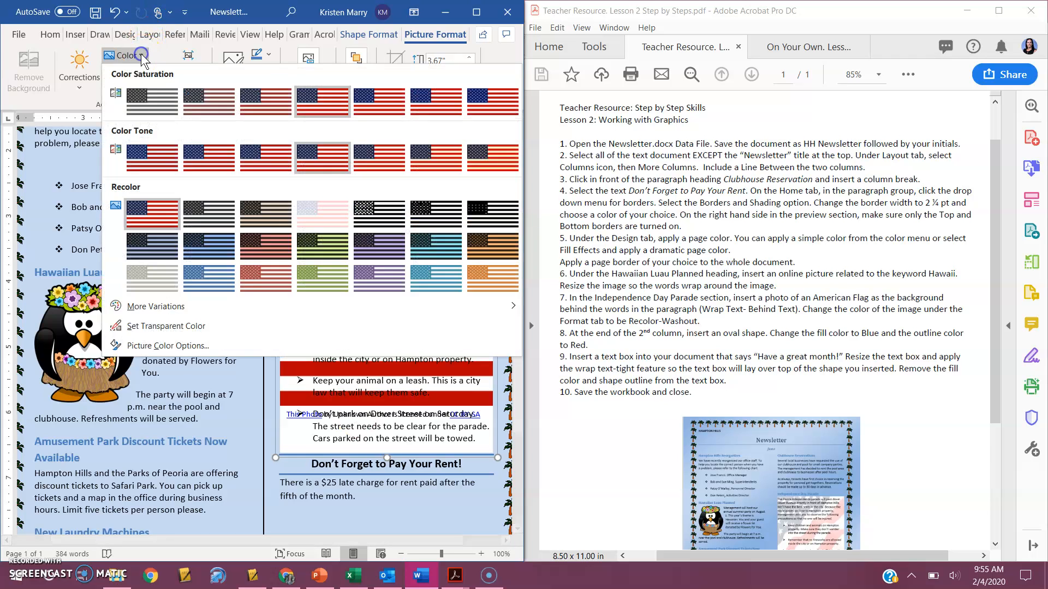
{"action": "left_click", "coordinate": [309, 208]}
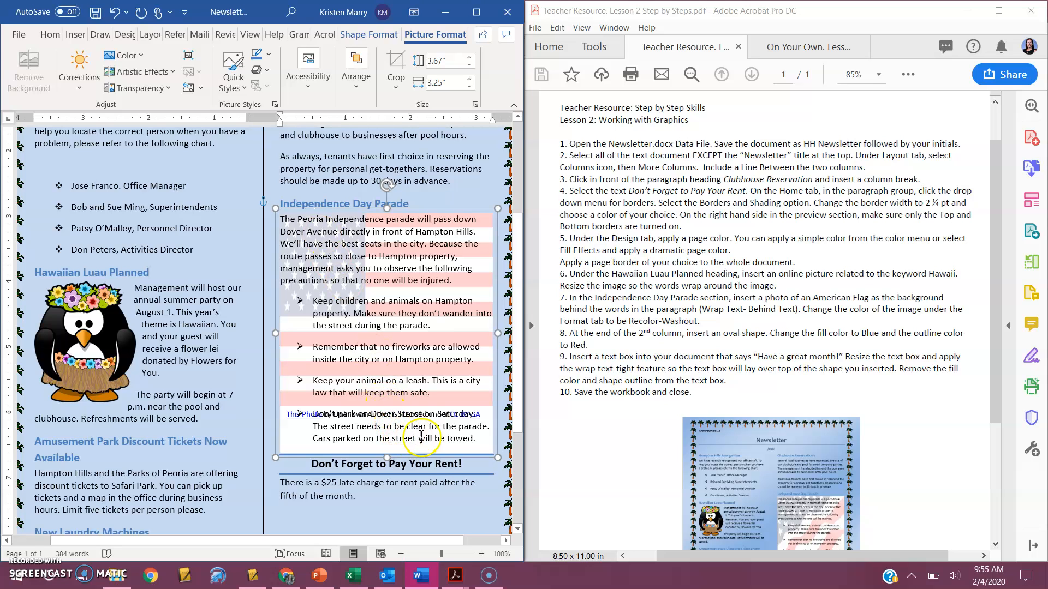
{"action": "left_click", "coordinate": [427, 332]}
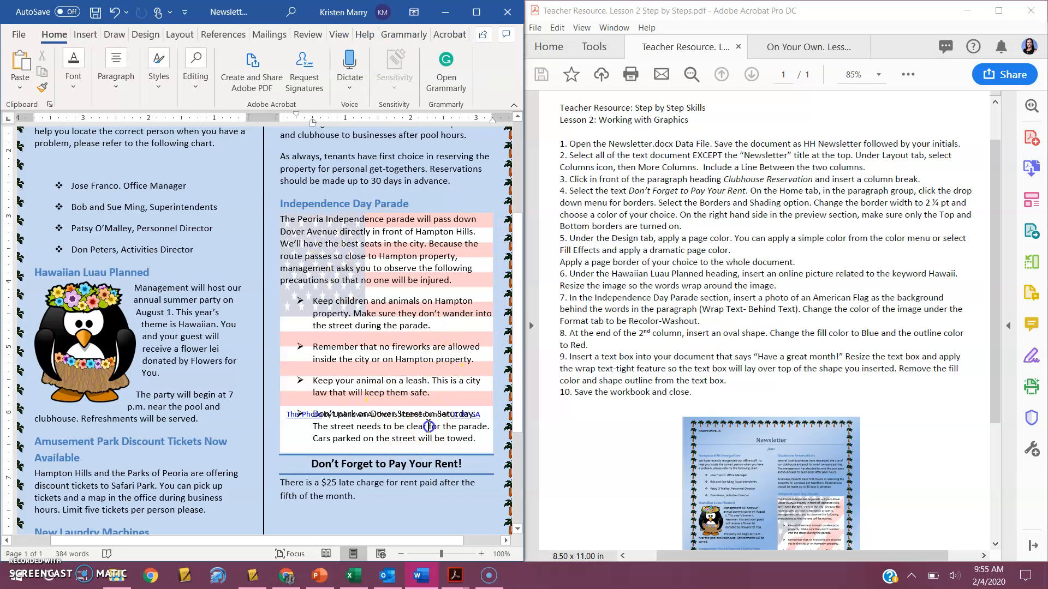
{"action": "left_click", "coordinate": [493, 278]}
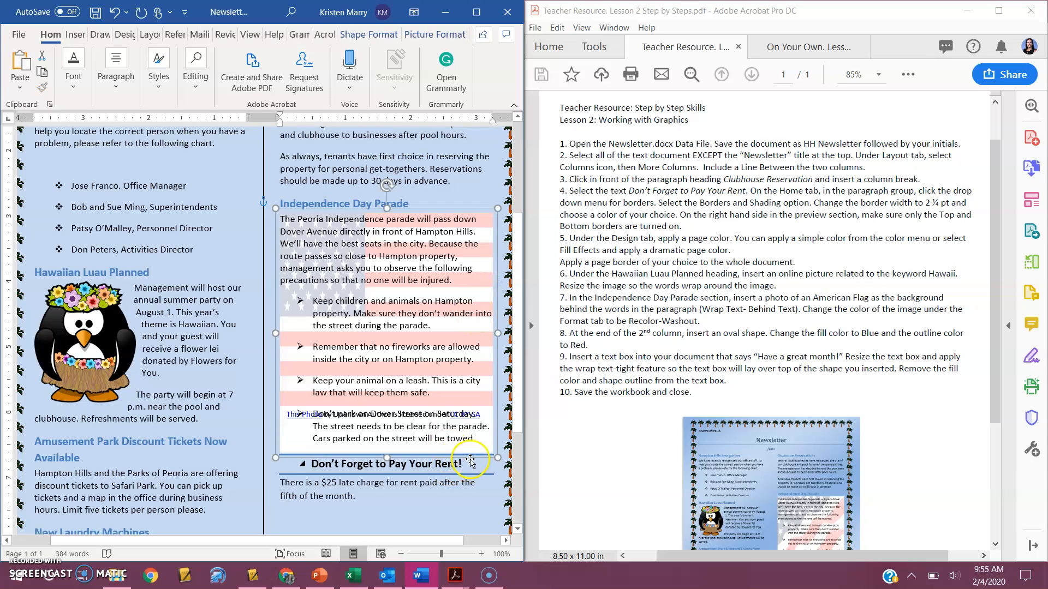
{"action": "left_click_drag", "start_coordinate": [476, 441], "coordinate": [293, 372]}
{"action": "left_click", "coordinate": [476, 382]}
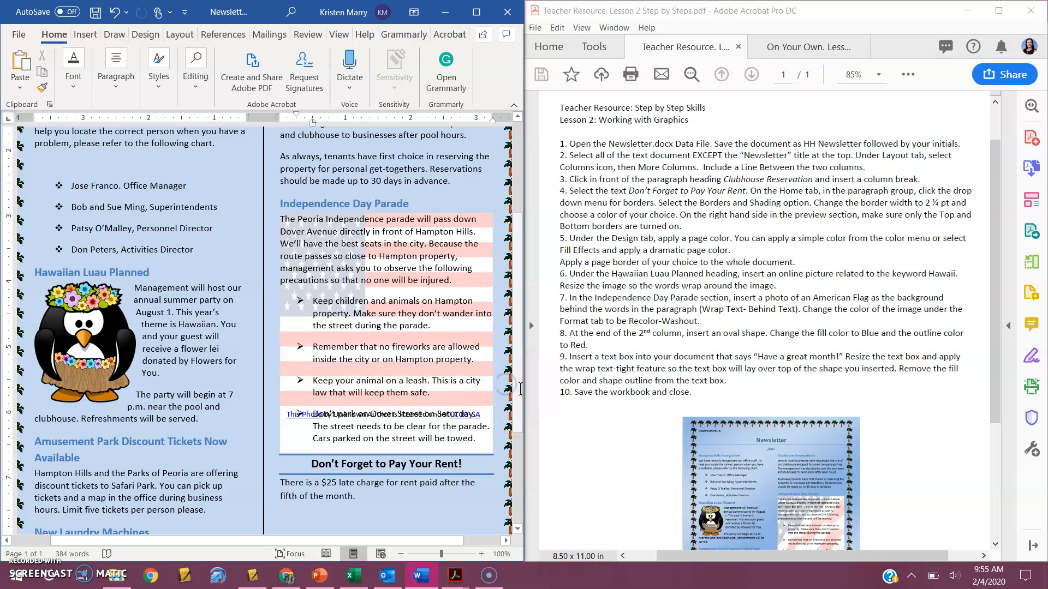
{"action": "scroll", "coordinate": [791, 475], "scroll_direction": "down", "scroll_amount": 1}
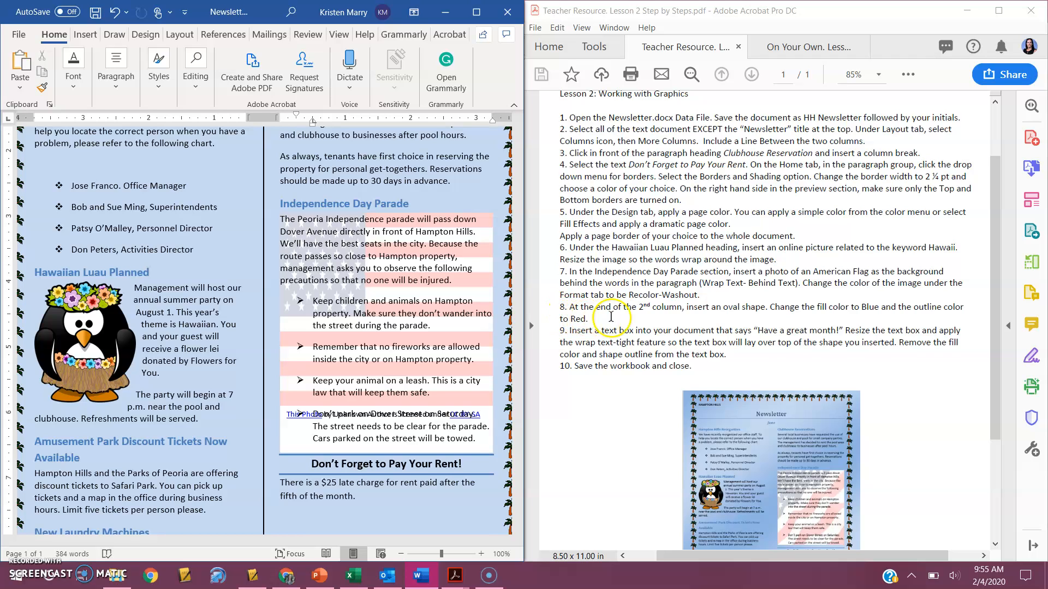
Add a blank line after the $25 late charge paragraph at the end of the second column.
{"action": "scroll", "coordinate": [627, 317], "scroll_direction": "down", "scroll_amount": 3}
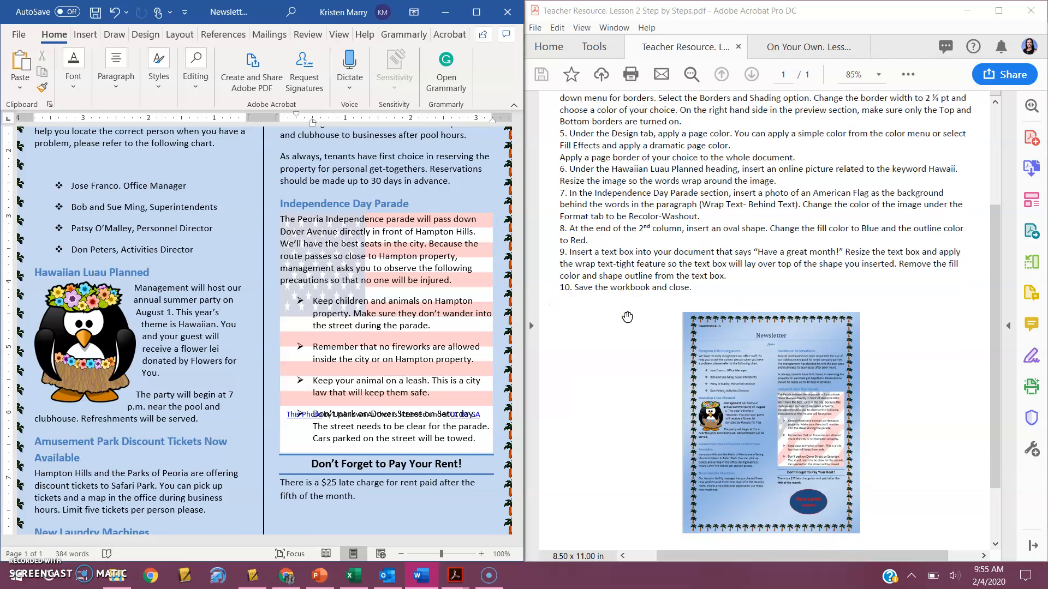
{"action": "left_click", "coordinate": [463, 466]}
{"action": "scroll", "coordinate": [382, 355], "scroll_direction": "down", "scroll_amount": 4}
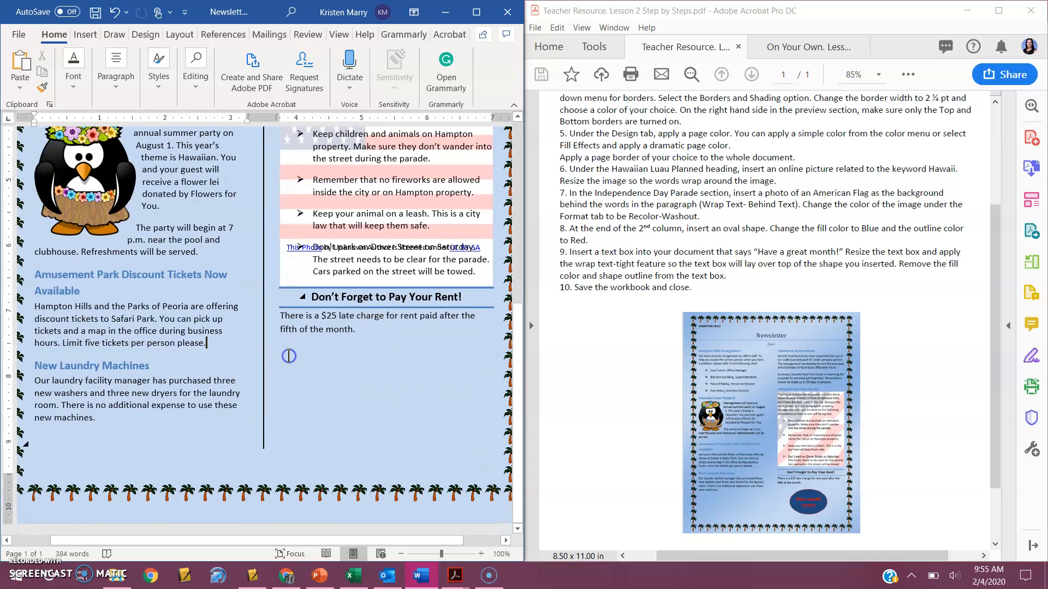
{"action": "left_click", "coordinate": [374, 332]}
{"action": "key", "text": "Return"}
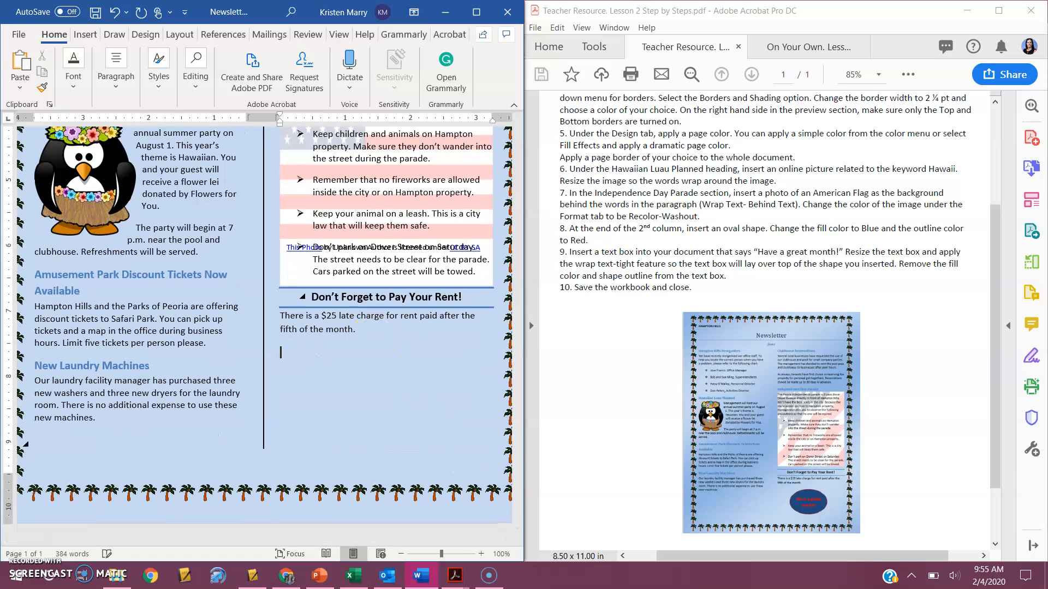
Draw a wide oval shape in the empty space below the late charge paragraph, nearly filling the column's width.
{"action": "left_click", "coordinate": [85, 33]}
{"action": "left_click", "coordinate": [103, 85]}
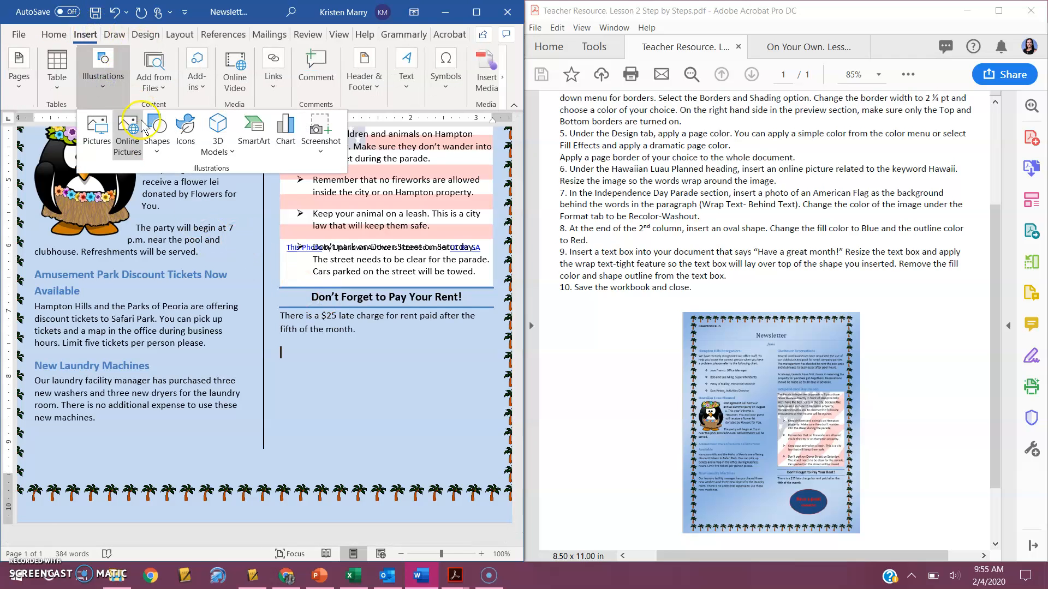
{"action": "left_click", "coordinate": [157, 131]}
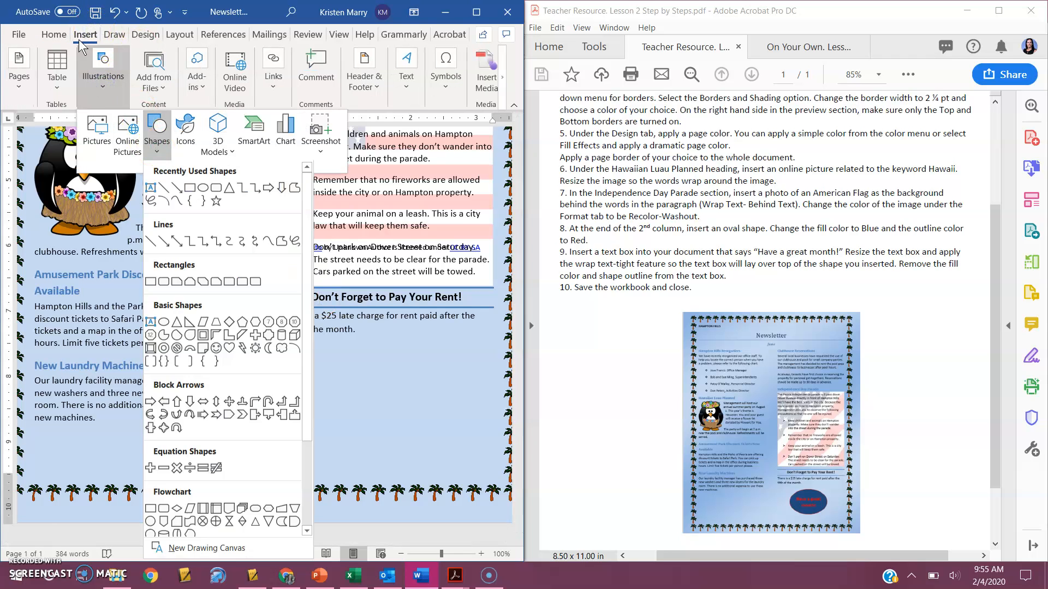
{"action": "left_click", "coordinate": [203, 189]}
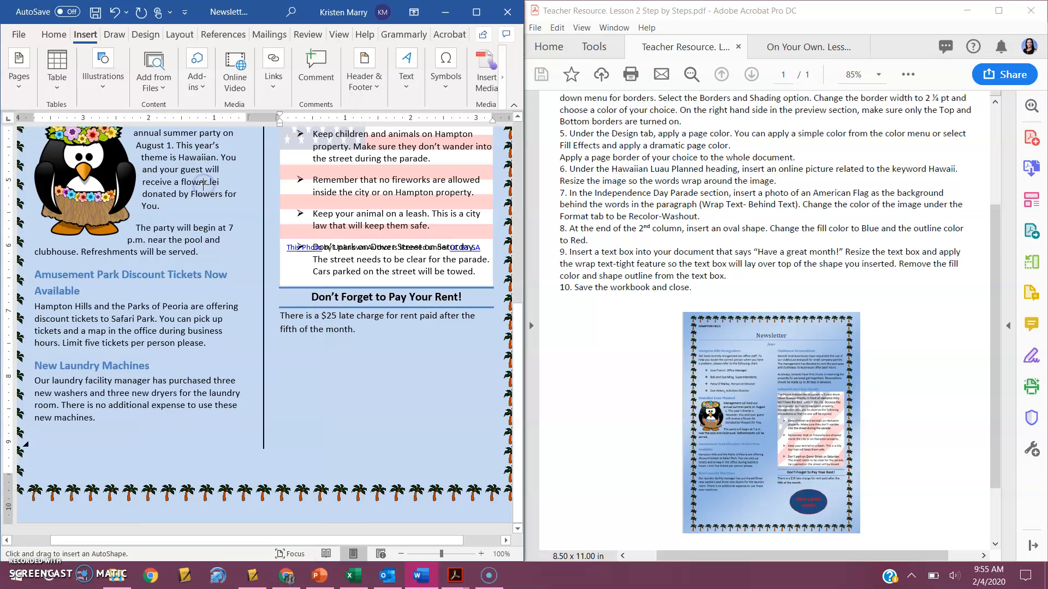
{"action": "left_click_drag", "start_coordinate": [299, 363], "coordinate": [470, 452]}
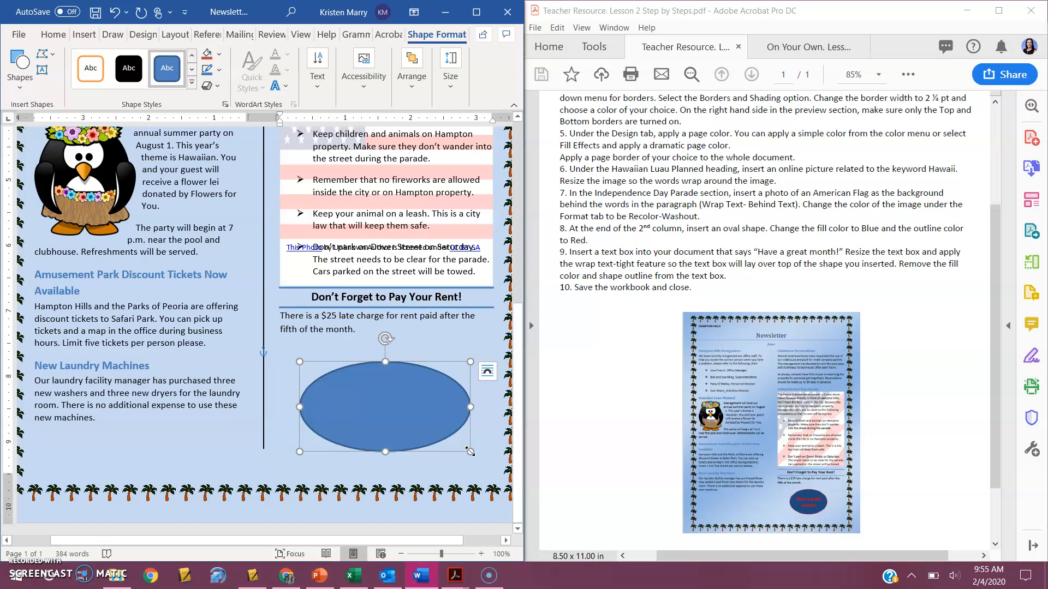
{"action": "left_click", "coordinate": [385, 396]}
{"action": "left_click", "coordinate": [317, 88]}
{"action": "left_click", "coordinate": [317, 88]}
{"action": "left_click", "coordinate": [375, 388]}
{"action": "left_click", "coordinate": [438, 342]}
{"action": "left_click", "coordinate": [398, 401]}
{"action": "left_click", "coordinate": [488, 372]}
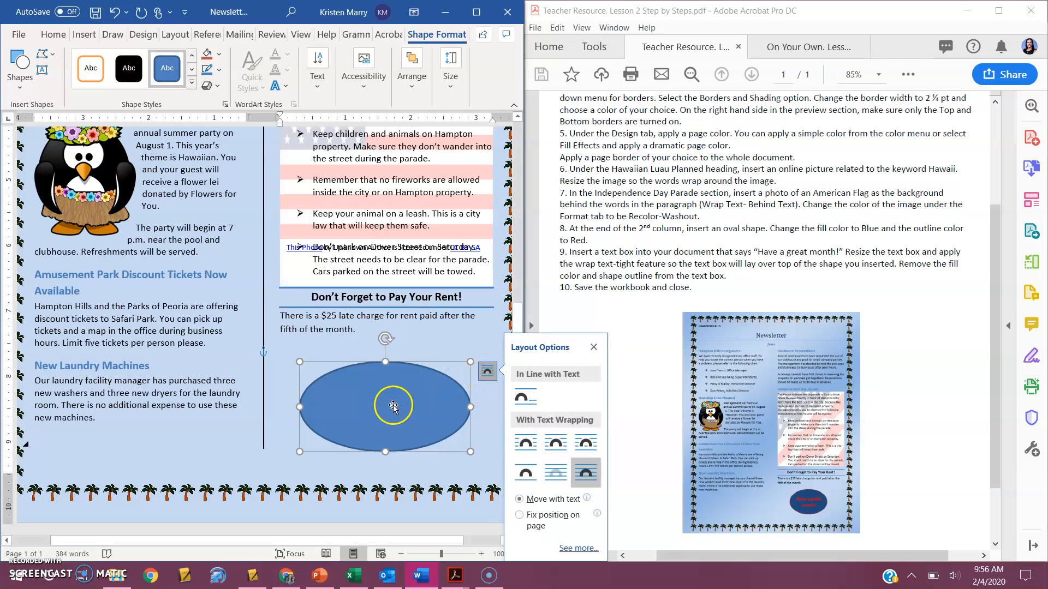
{"action": "left_click", "coordinate": [46, 76]}
{"action": "left_click", "coordinate": [335, 349]}
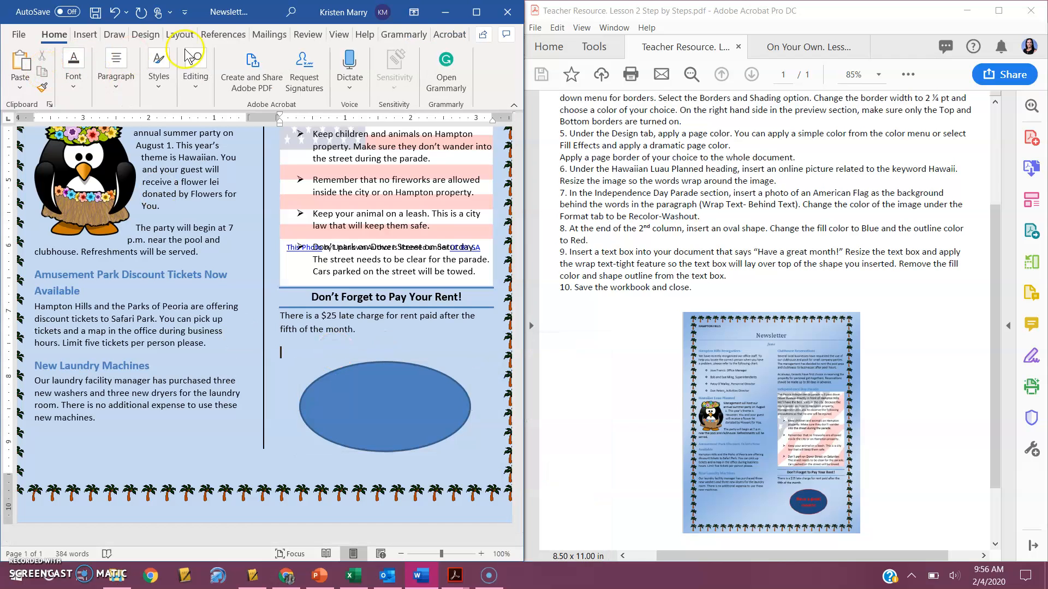
Insert a Simple Text Box, fit it inside the oval and fill it with "Have a great month!".
{"action": "left_click", "coordinate": [86, 34]}
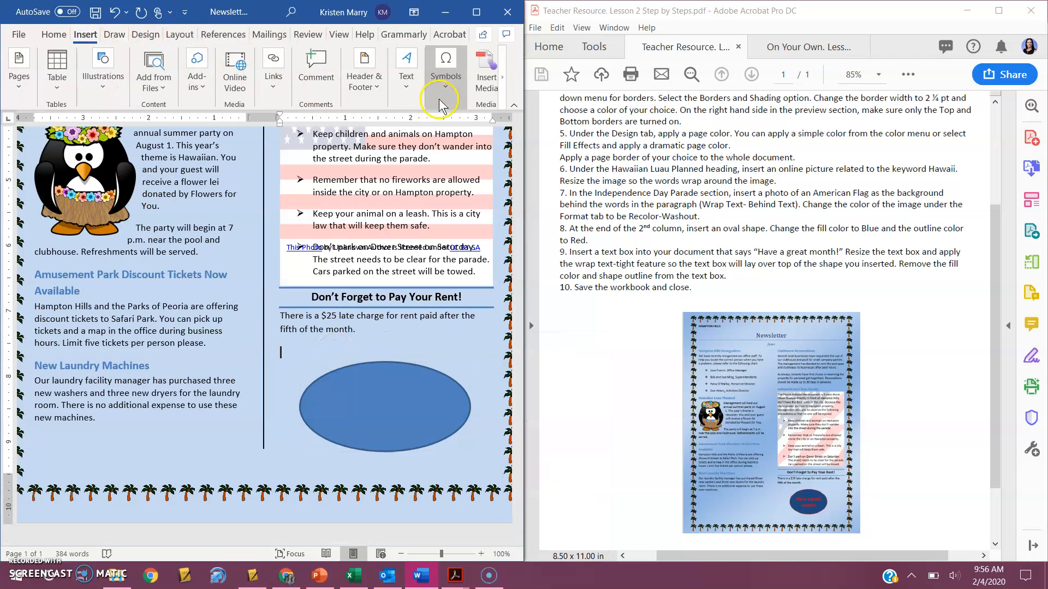
{"action": "left_click", "coordinate": [406, 77]}
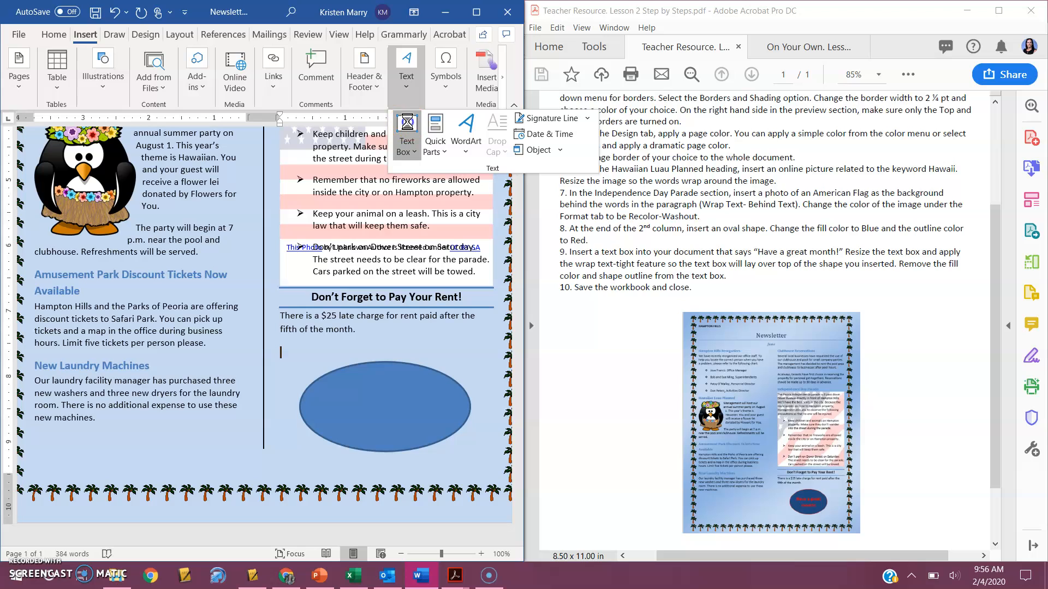
{"action": "left_click", "coordinate": [407, 122]}
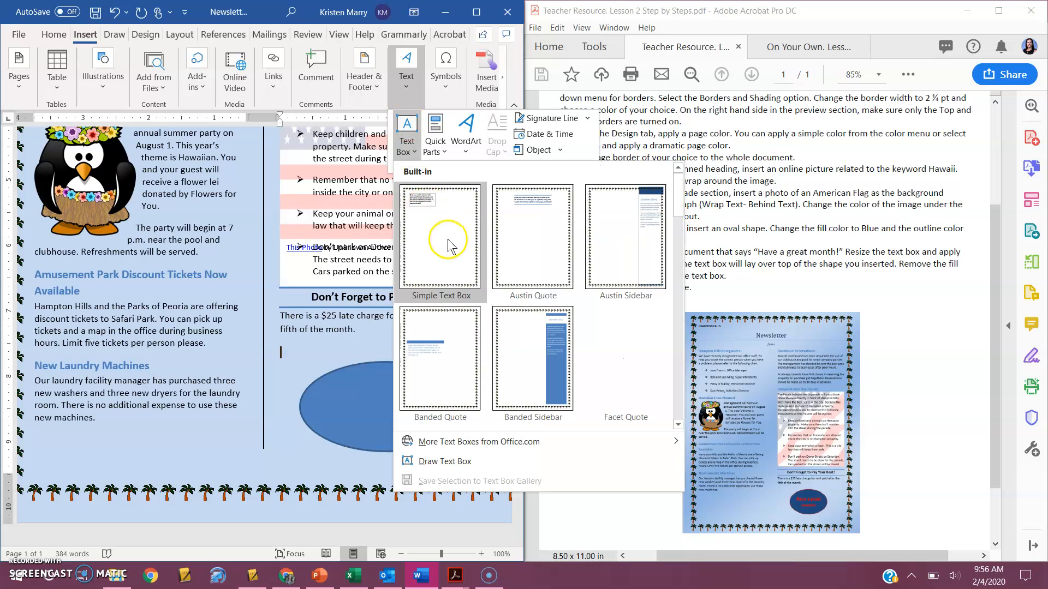
{"action": "left_click", "coordinate": [444, 234]}
{"action": "left_click", "coordinate": [425, 412]}
{"action": "left_click_drag", "start_coordinate": [424, 412], "coordinate": [385, 437]}
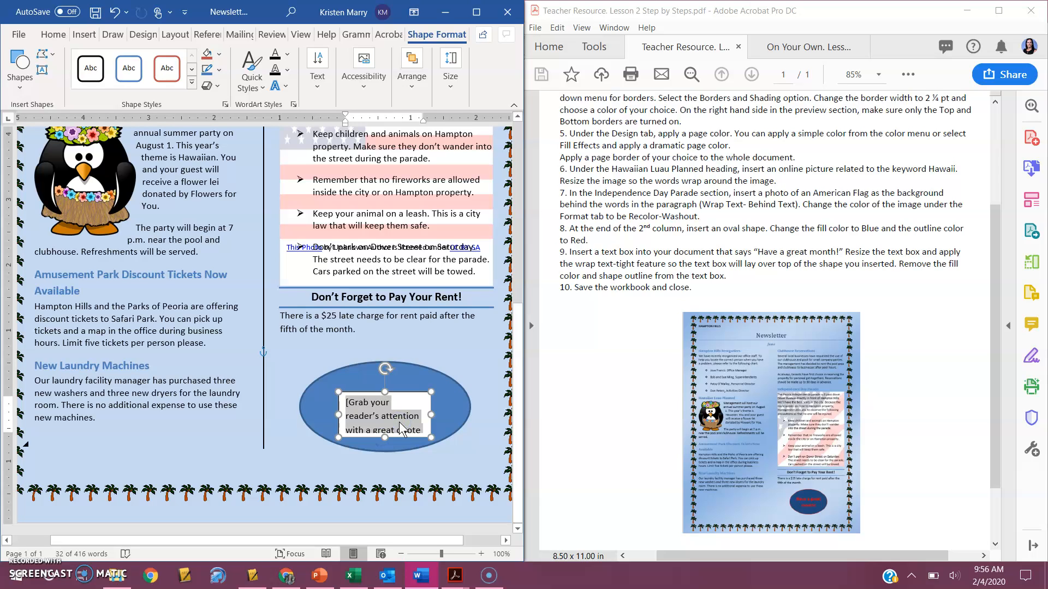
{"action": "type", "text": "Have a great month!"}
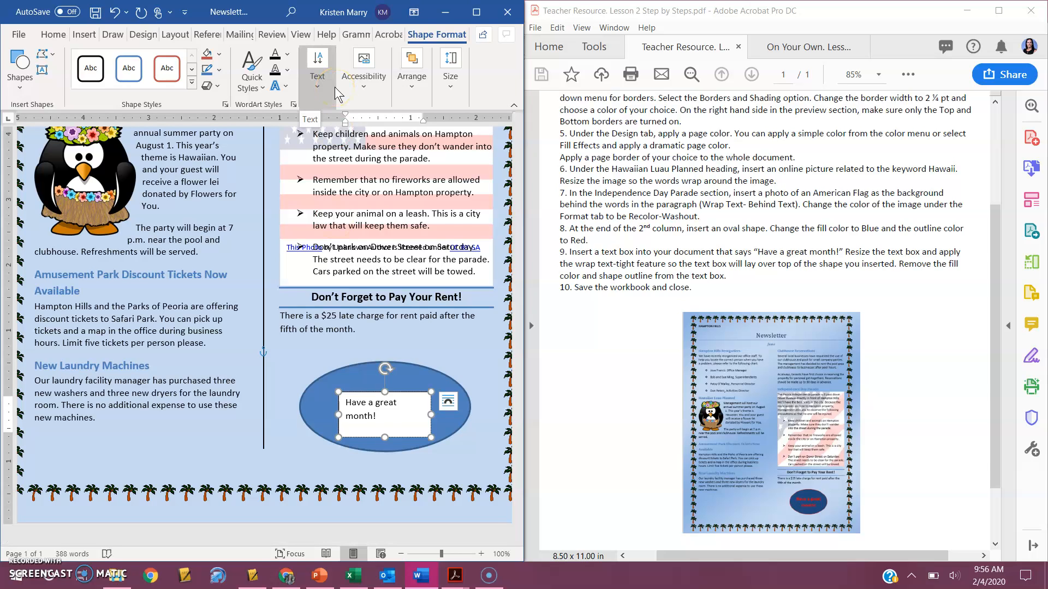
Remove the greeting text box's fill color and shape outline.
{"action": "left_click", "coordinate": [220, 54]}
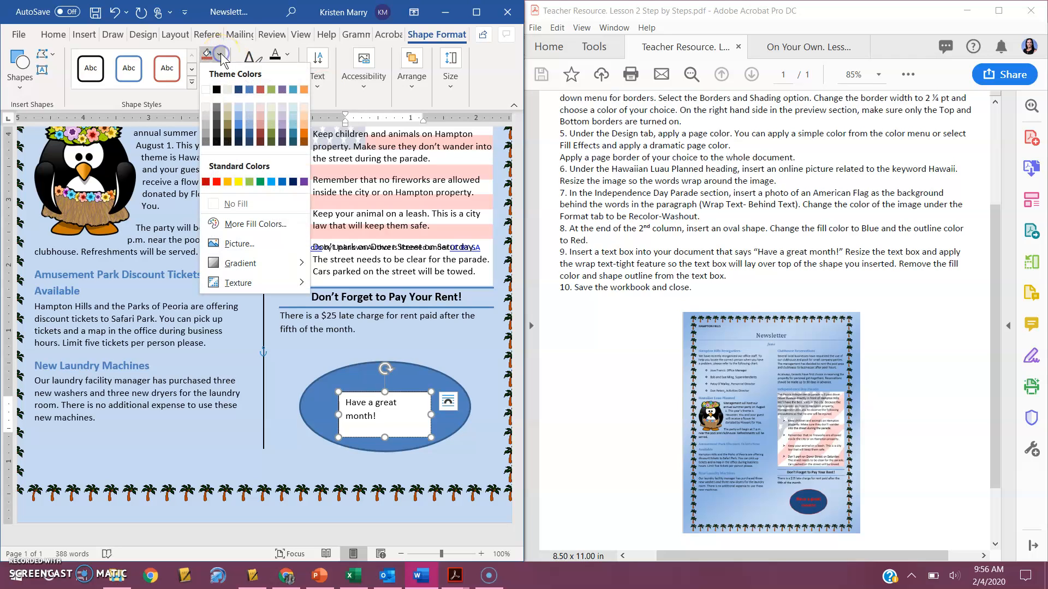
{"action": "left_click", "coordinate": [232, 205]}
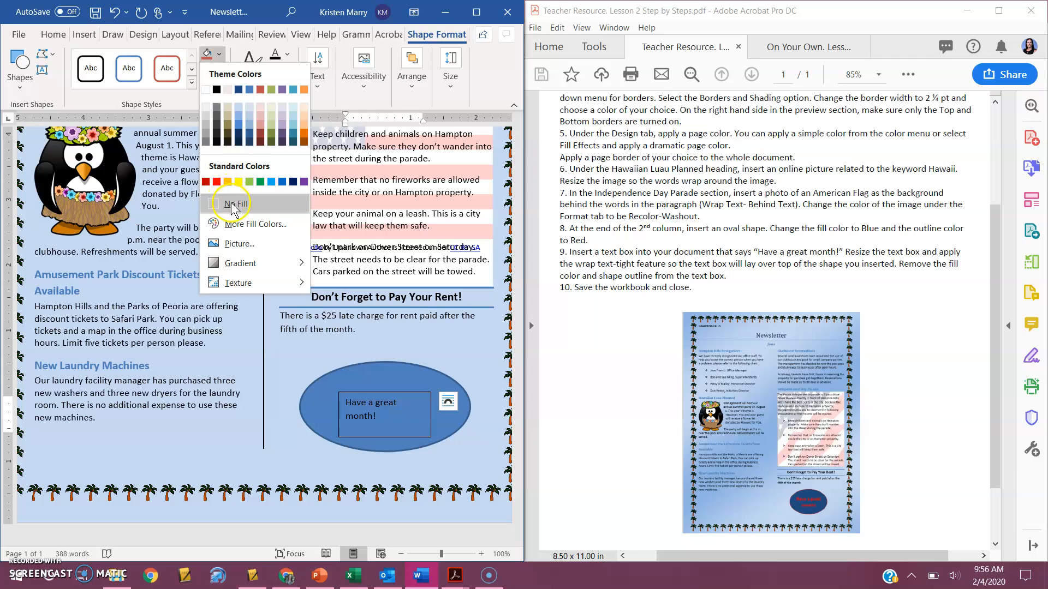
{"action": "left_click", "coordinate": [232, 203]}
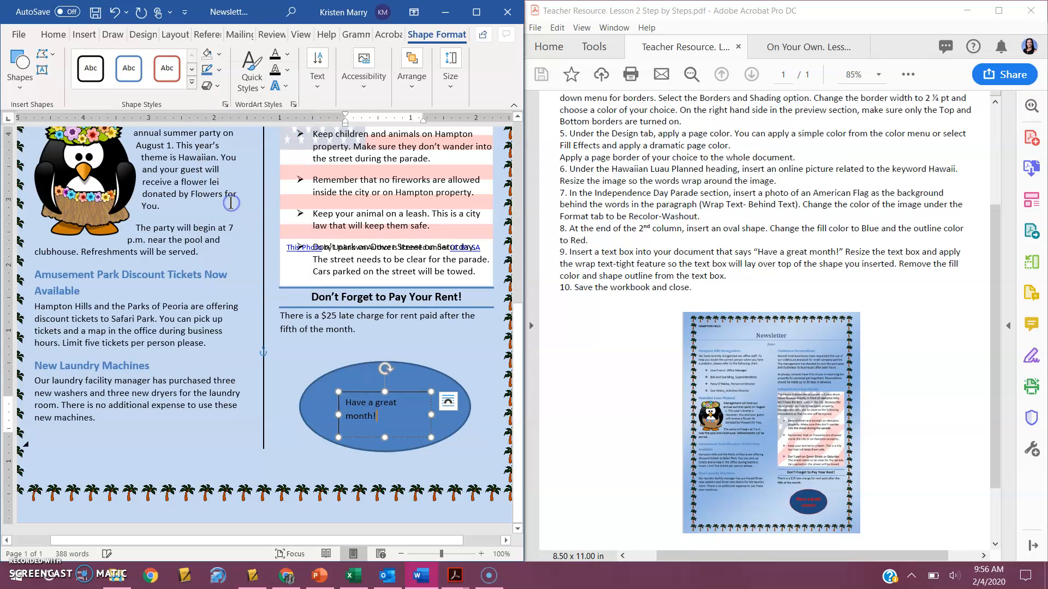
{"action": "left_click", "coordinate": [221, 72]}
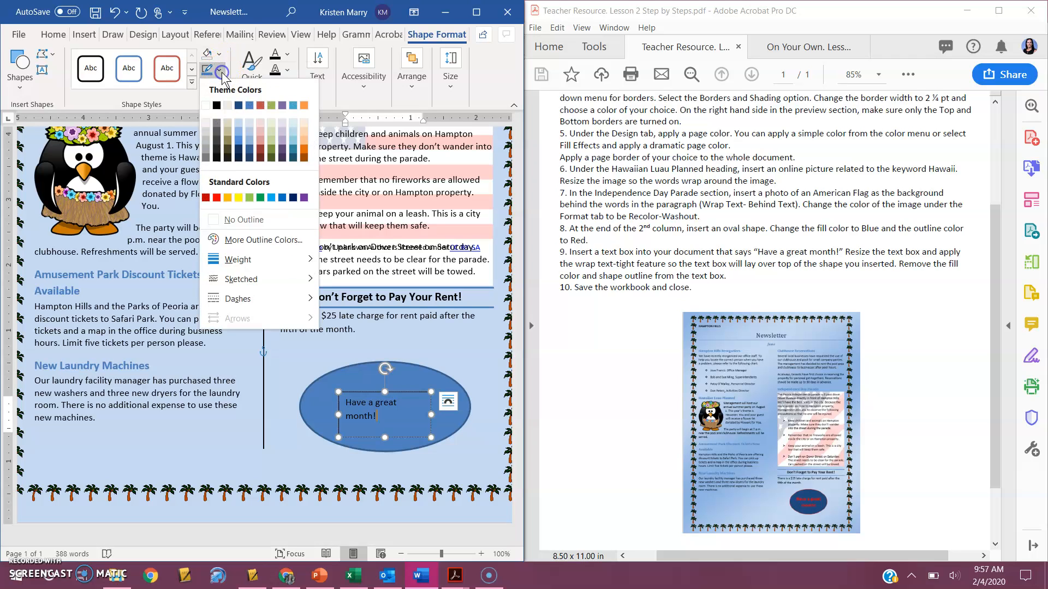
{"action": "left_click", "coordinate": [244, 221]}
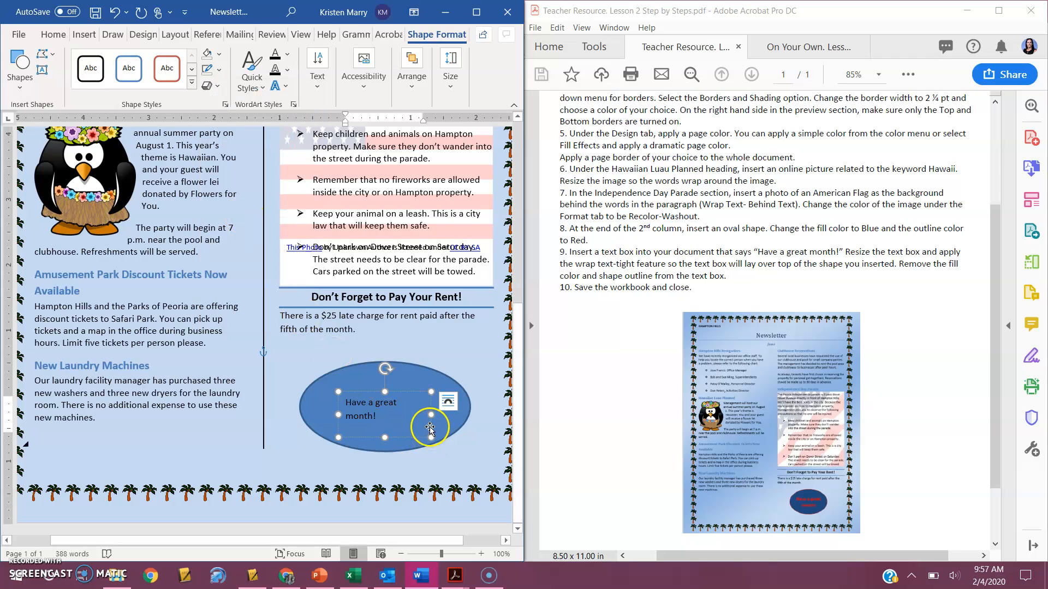
Widen the text box to the oval's right edge and increase its font size to 16.
{"action": "left_click_drag", "start_coordinate": [431, 414], "coordinate": [465, 415]}
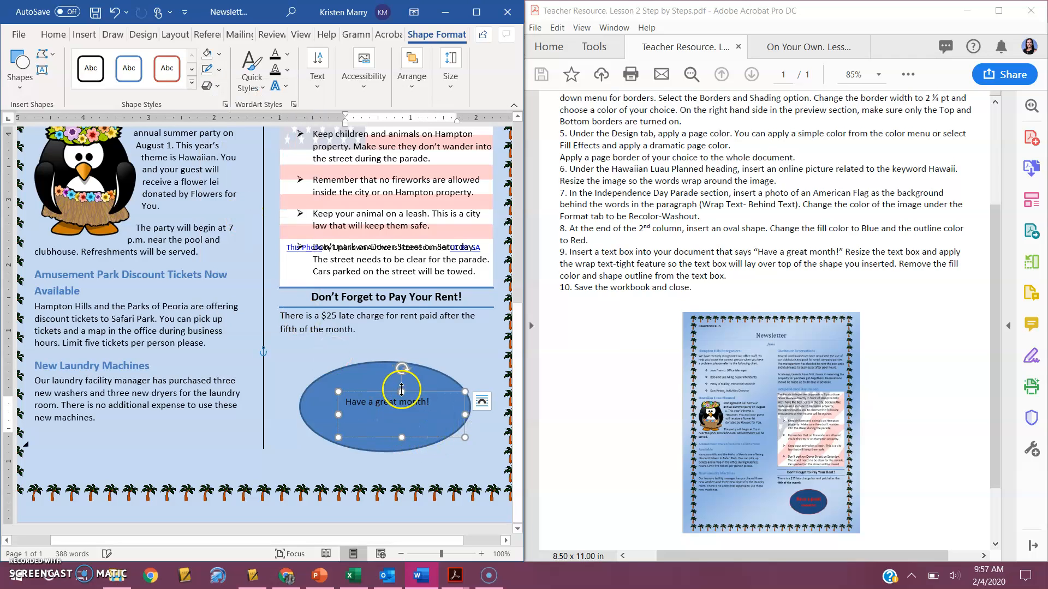
{"action": "left_click", "coordinate": [52, 34]}
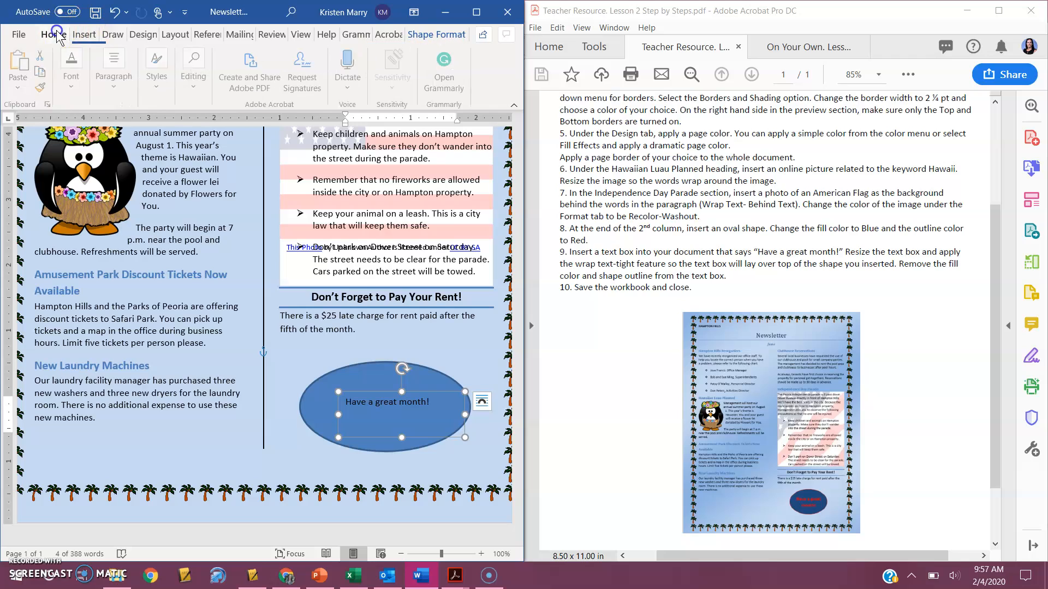
{"action": "left_click", "coordinate": [74, 71]}
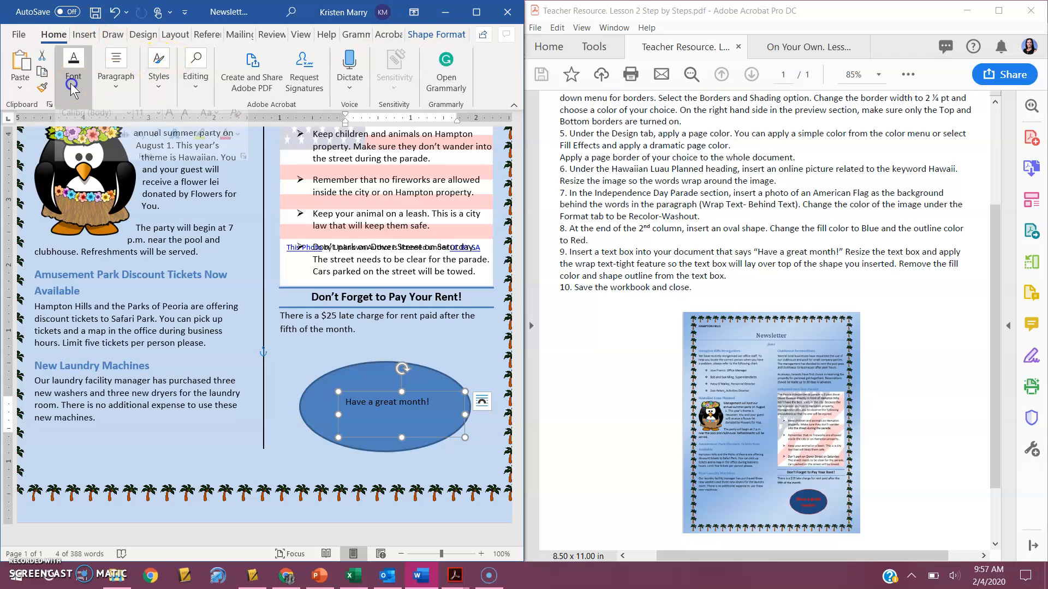
{"action": "left_click", "coordinate": [170, 124]}
{"action": "left_click", "coordinate": [170, 125]}
{"action": "left_click", "coordinate": [170, 124]}
{"action": "left_click", "coordinate": [425, 403]}
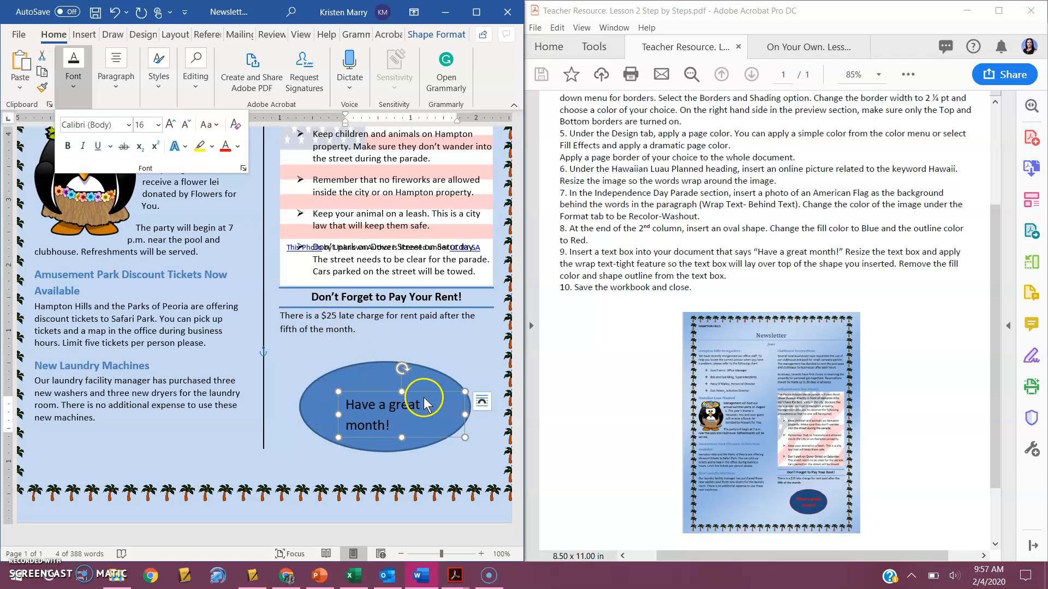
Widen the text box leftward to fit the greeting on one line centered over the oval, and save the newsletter.
{"action": "left_click", "coordinate": [338, 414]}
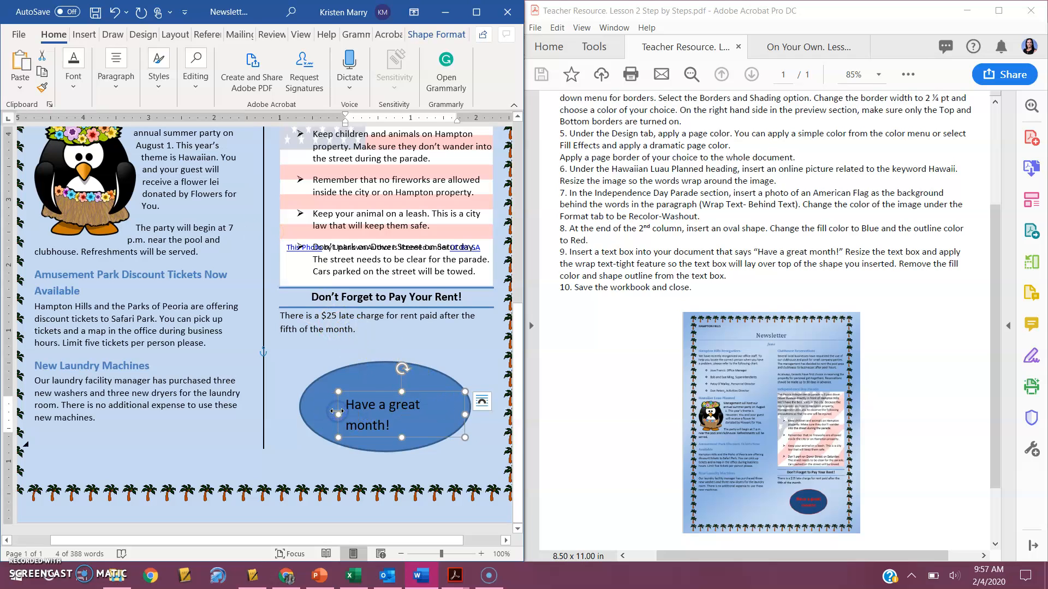
{"action": "left_click_drag", "start_coordinate": [334, 411], "coordinate": [326, 414]}
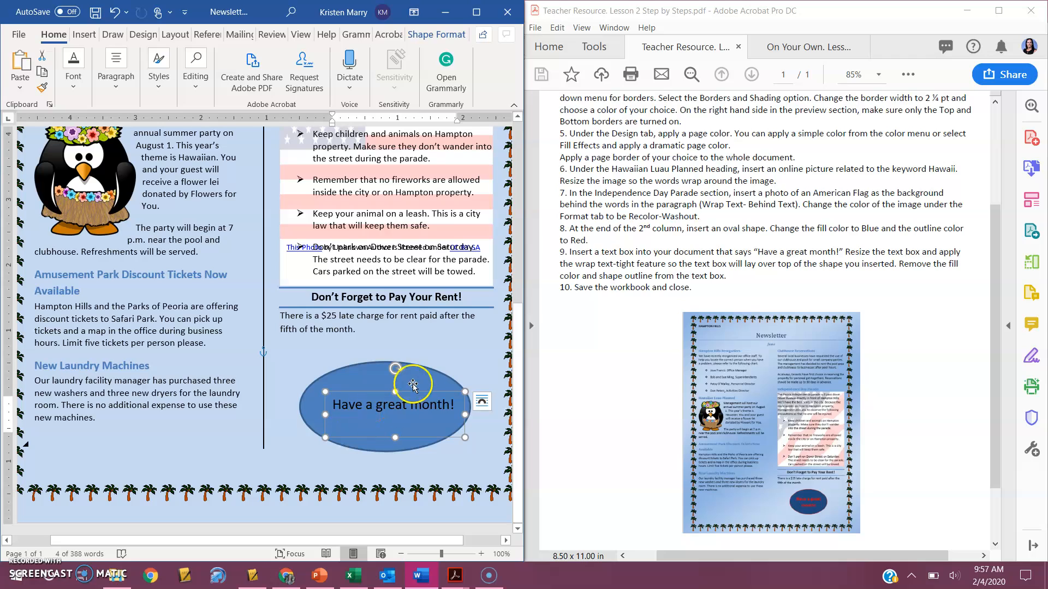
{"action": "left_click", "coordinate": [408, 404]}
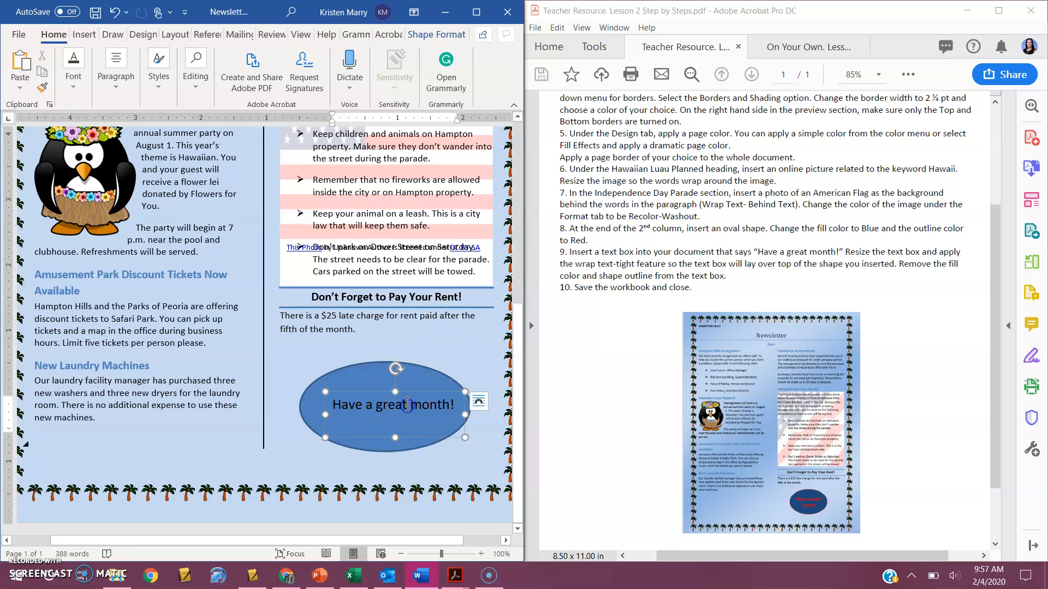
{"action": "left_click_drag", "start_coordinate": [385, 392], "coordinate": [382, 390]}
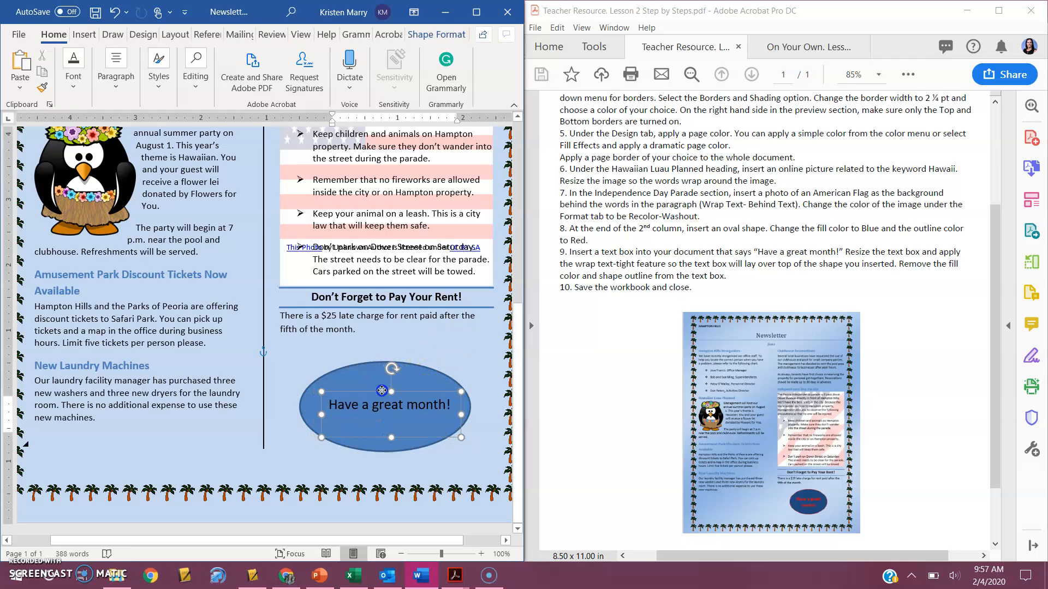
{"action": "left_click", "coordinate": [463, 347]}
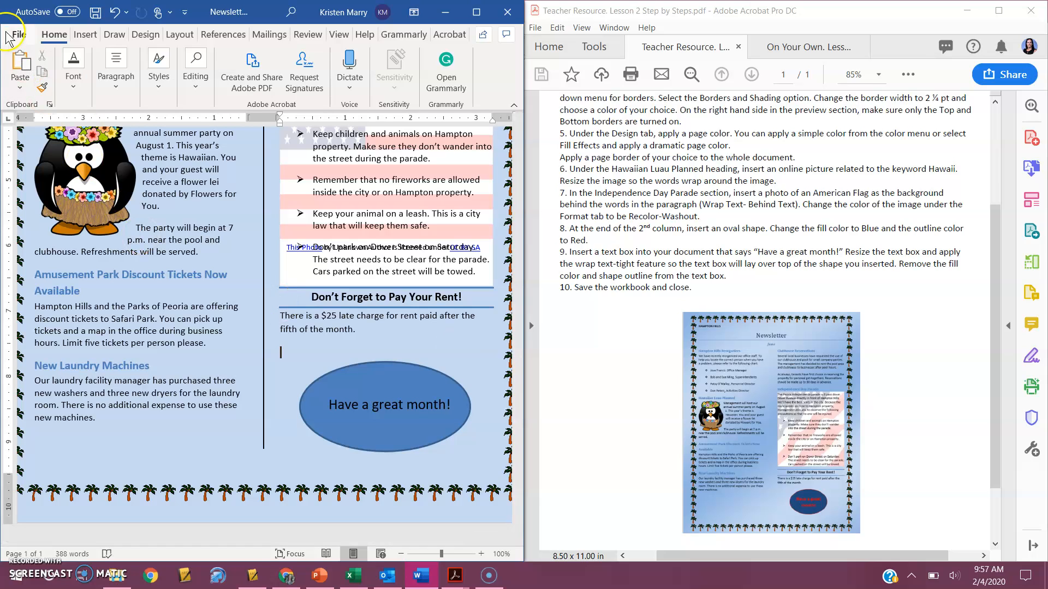
{"action": "left_click", "coordinate": [96, 13]}
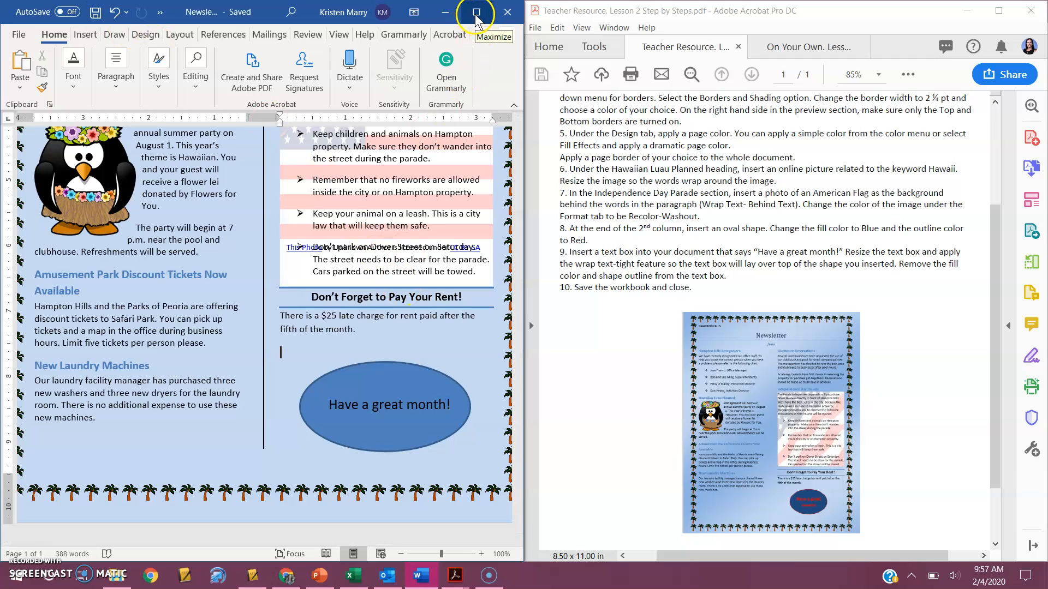
Switch to the On Your Own PDF in Acrobat, maximize it and review the Shelter News and Park Map assignments.
{"action": "left_click", "coordinate": [805, 48]}
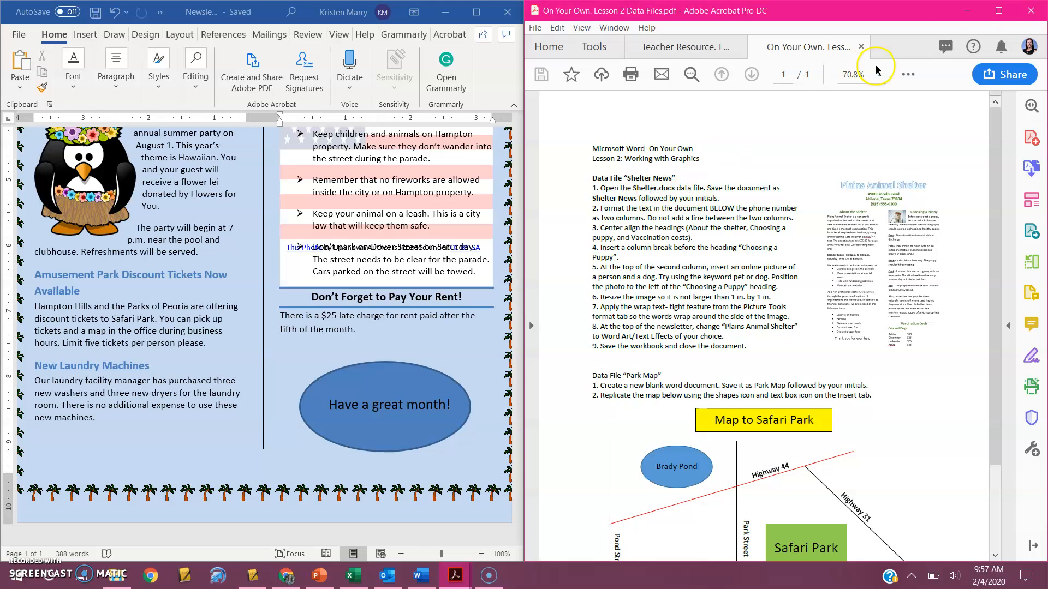
{"action": "left_click", "coordinate": [998, 11]}
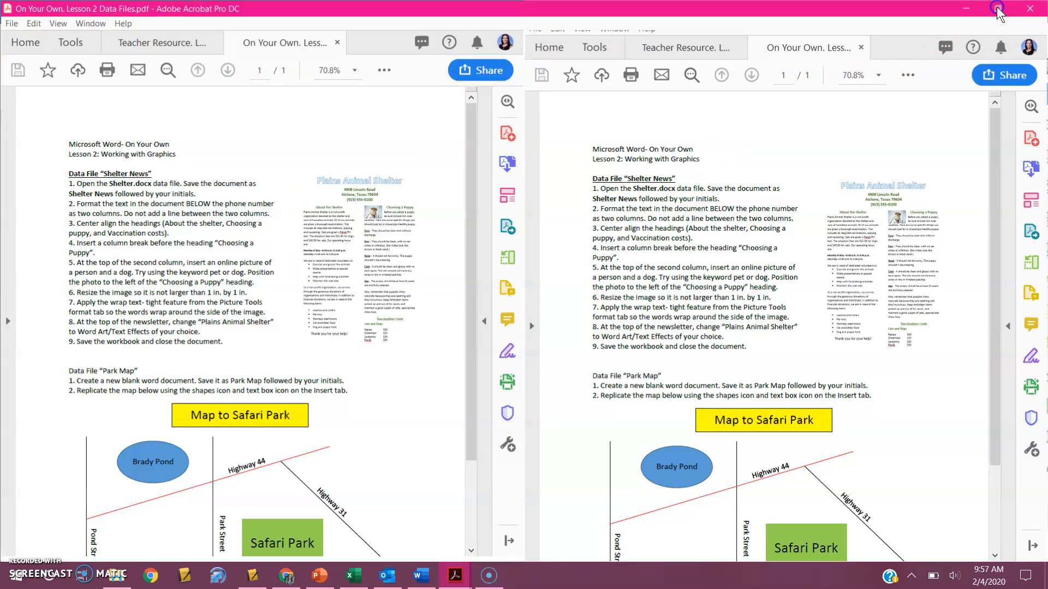
{"action": "scroll", "coordinate": [437, 298], "scroll_direction": "down", "scroll_amount": 3}
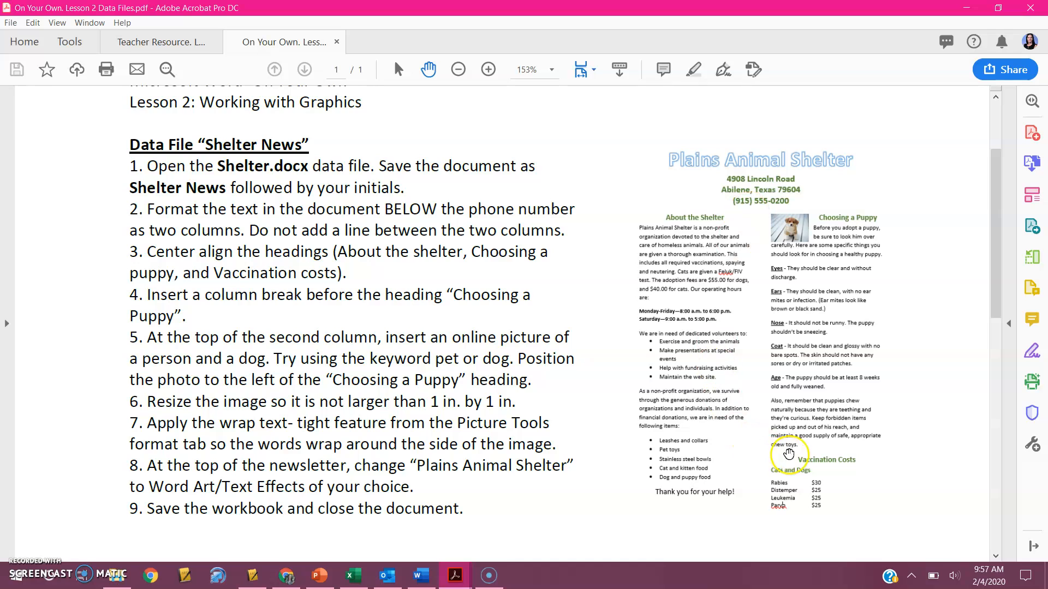
{"action": "scroll", "coordinate": [788, 454], "scroll_direction": "down", "scroll_amount": 5}
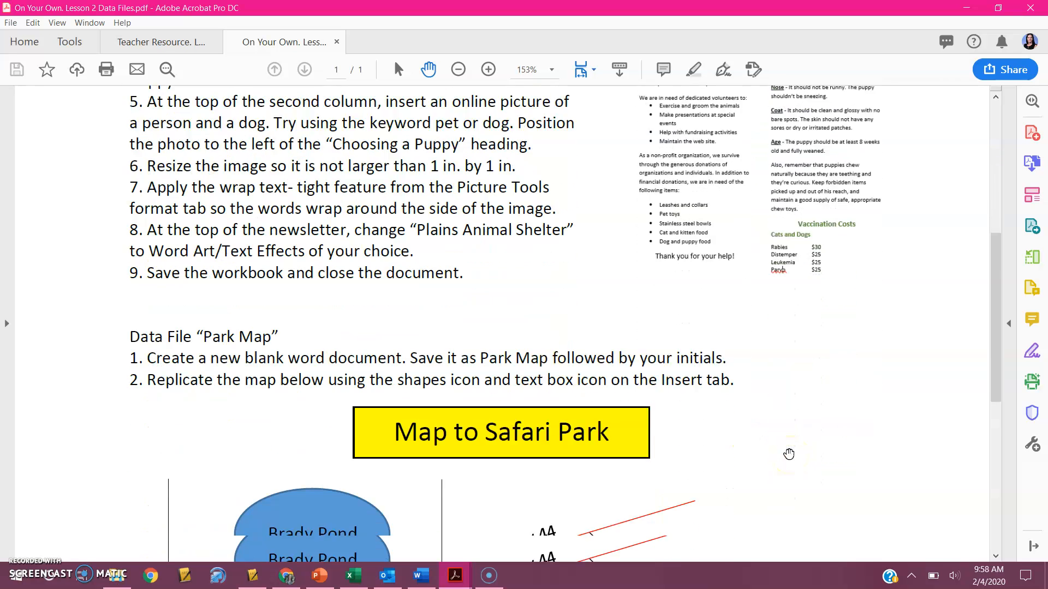
{"action": "scroll", "coordinate": [788, 454], "scroll_direction": "down", "scroll_amount": 4}
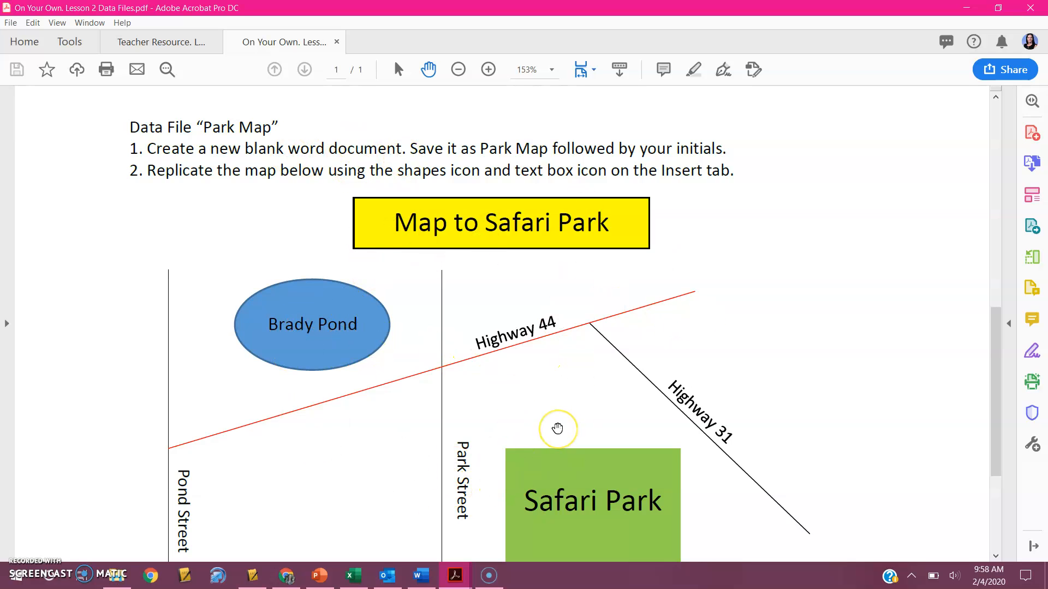
{"action": "scroll", "coordinate": [557, 429], "scroll_direction": "down", "scroll_amount": 2}
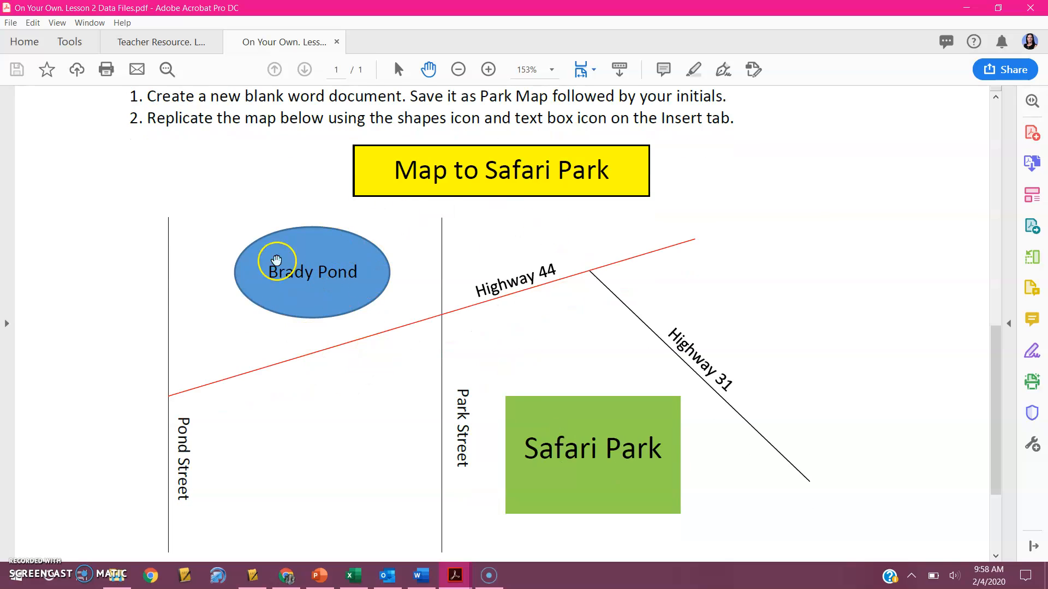
Review the Park Map instructions and the final Shelter News steps in the On Your Own PDF.
{"action": "scroll", "coordinate": [620, 413], "scroll_direction": "down", "scroll_amount": 4}
{"action": "scroll", "coordinate": [621, 413], "scroll_direction": "up", "scroll_amount": 7}
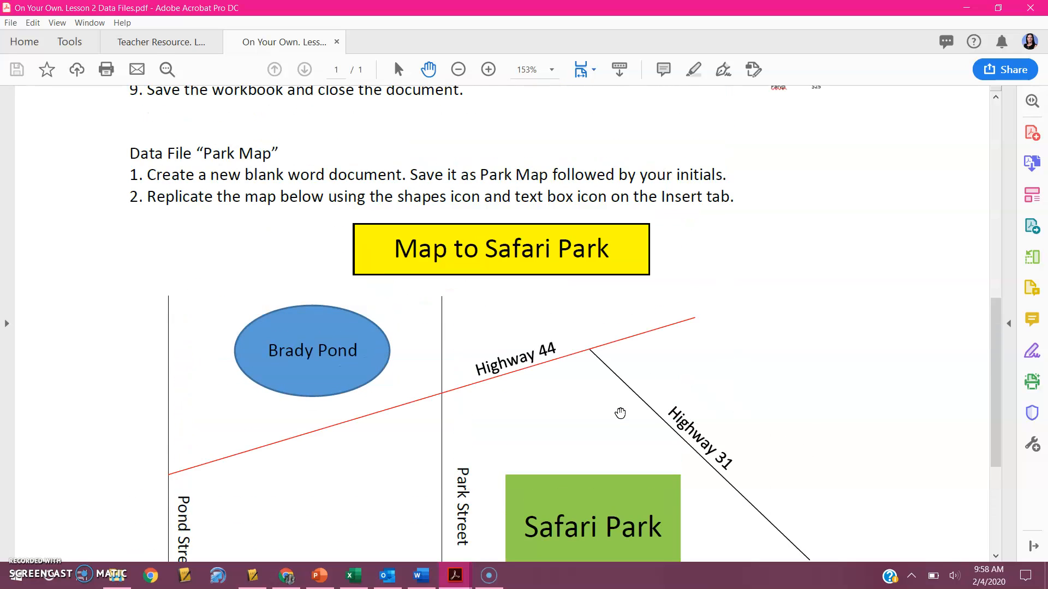
{"action": "scroll", "coordinate": [621, 413], "scroll_direction": "up", "scroll_amount": 7}
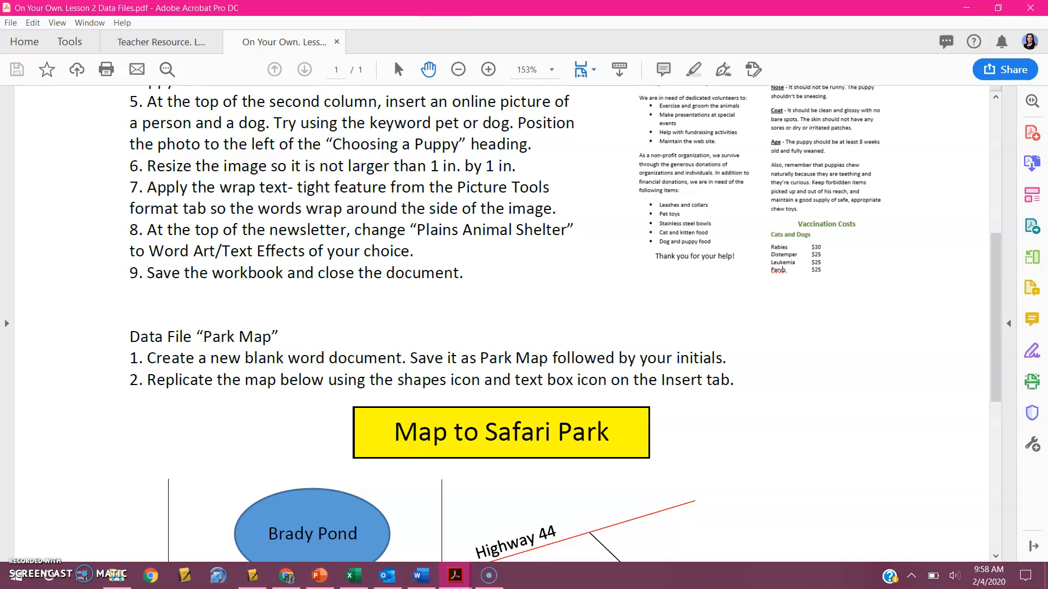
Minimize the On Your Own PDF window and close the newsletter document in Word.
{"action": "left_click", "coordinate": [966, 10]}
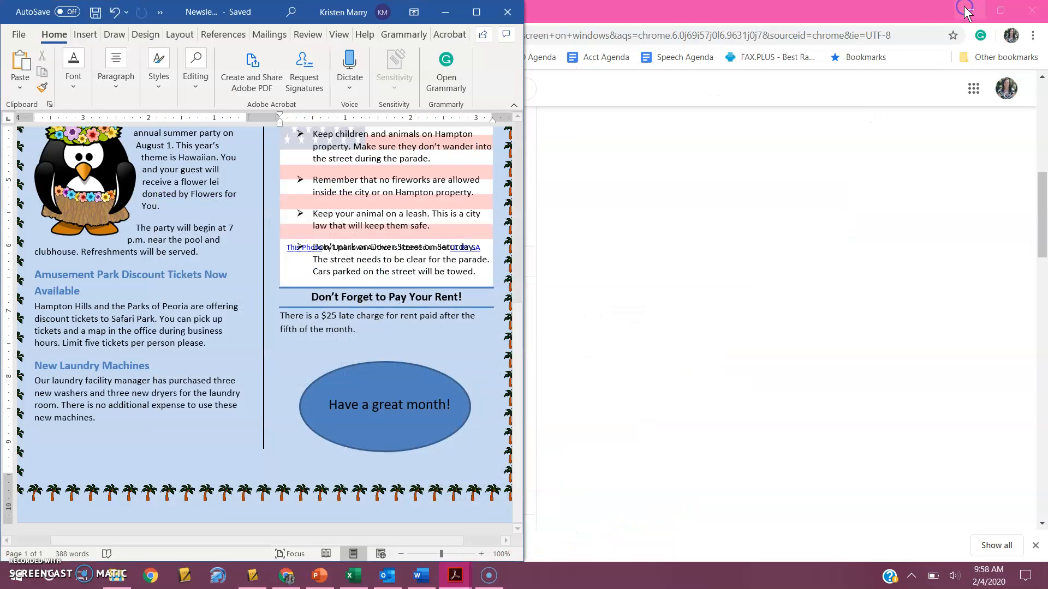
{"action": "left_click", "coordinate": [502, 16]}
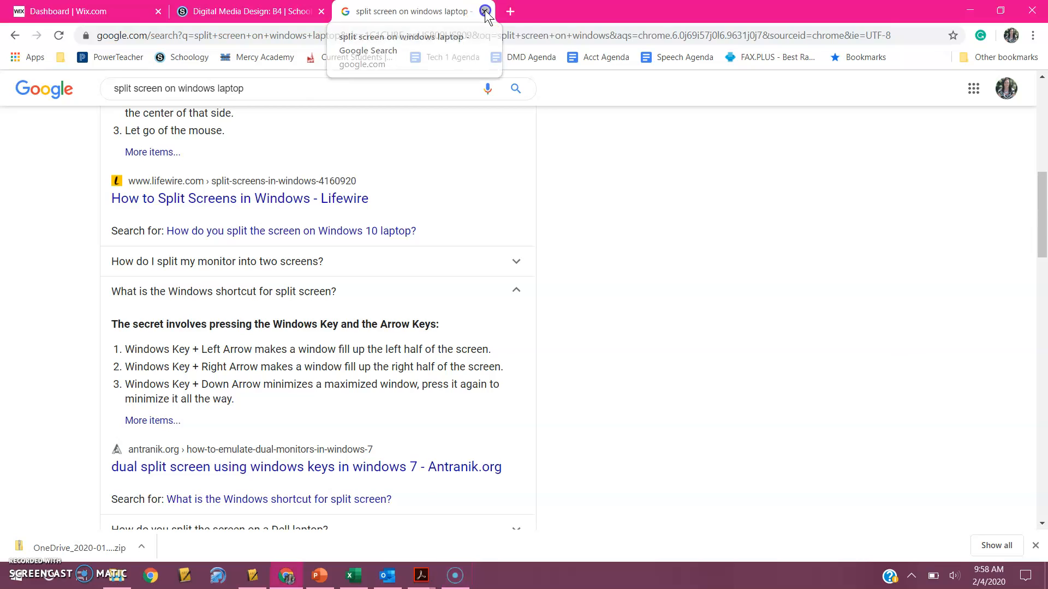
Close the split-screen search page in Chrome and bring up the Digital Media Design: B4 course in Schoology.
{"action": "left_click", "coordinate": [485, 10]}
{"action": "left_click", "coordinate": [262, 11]}
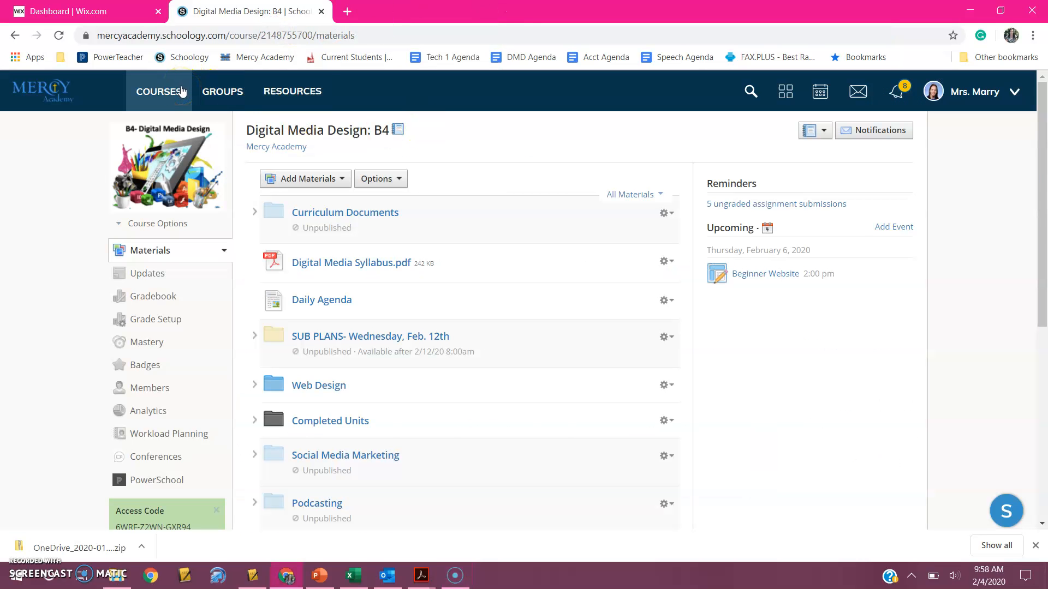
{"action": "left_click", "coordinate": [457, 579]}
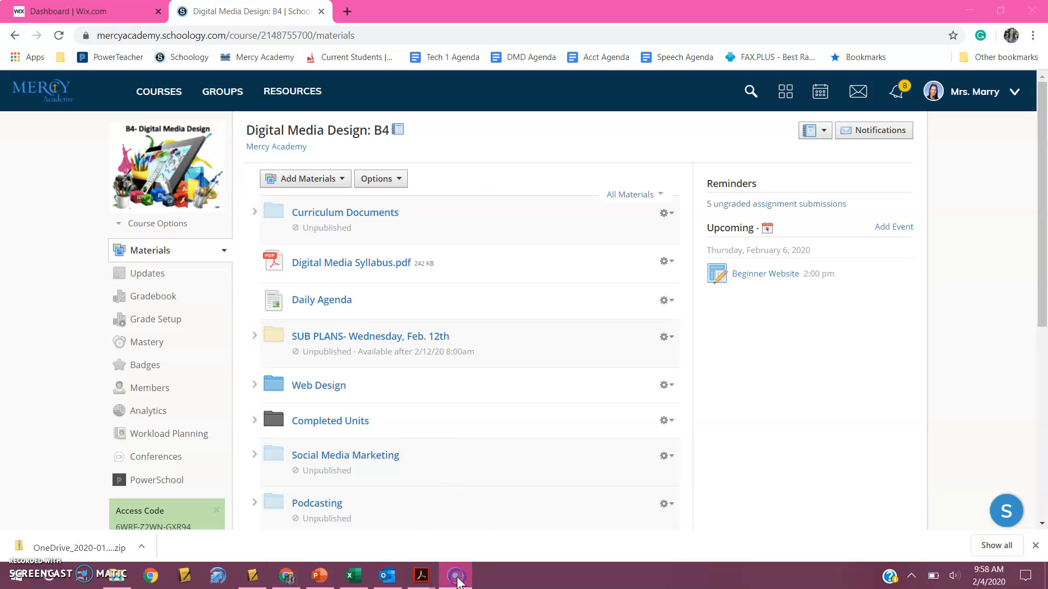